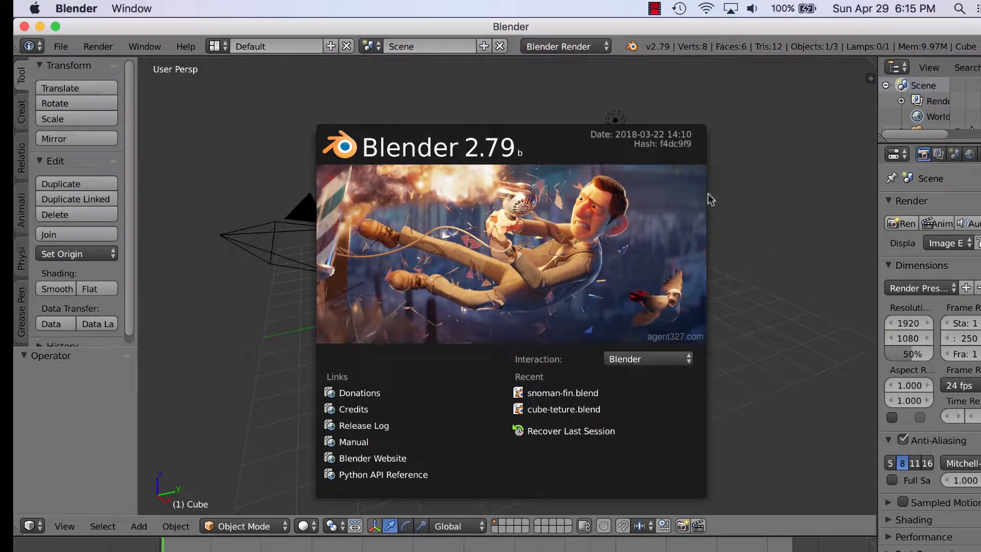
Step: Close the Blender 2.79 splash screen to reveal the default cube, camera and lamp
click(767, 206)
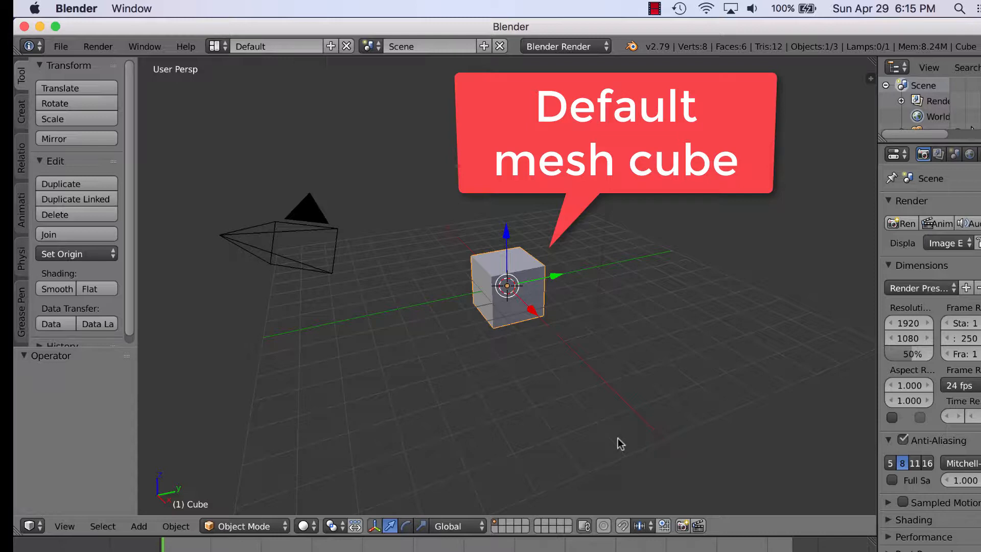
Step: Move the default cube along its Y, X and Z axes to a new spot on the grid
drag(536, 281, 588, 278)
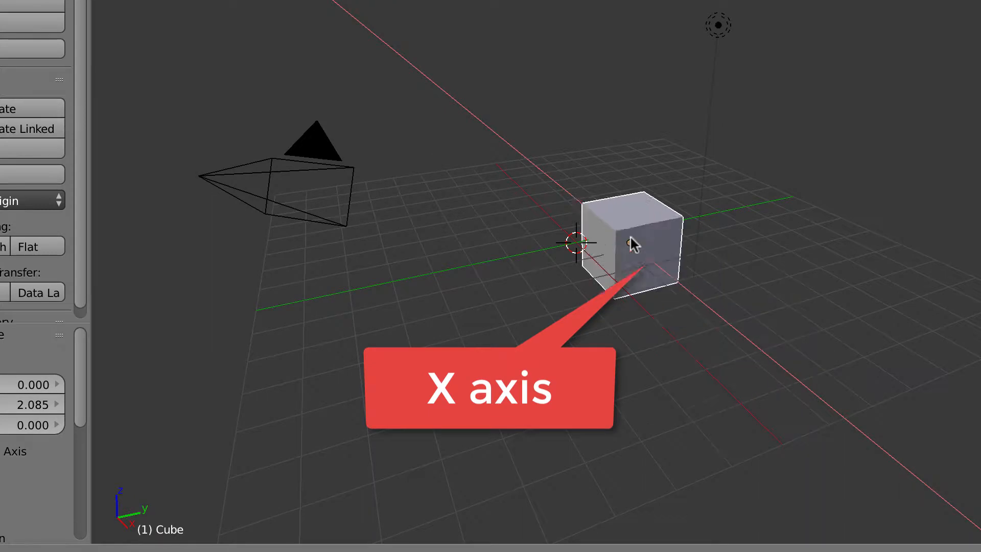
drag(631, 238, 635, 252)
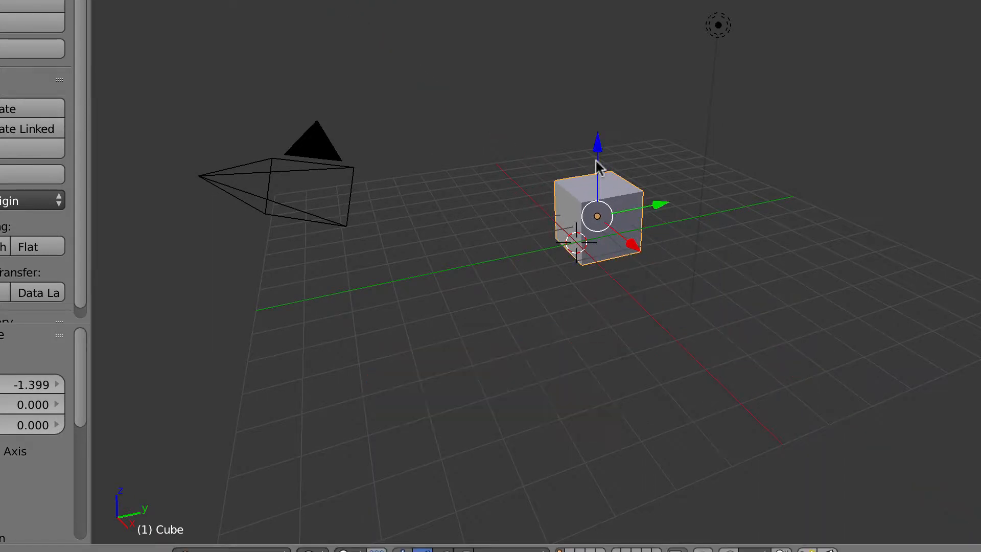
drag(599, 149, 616, 124)
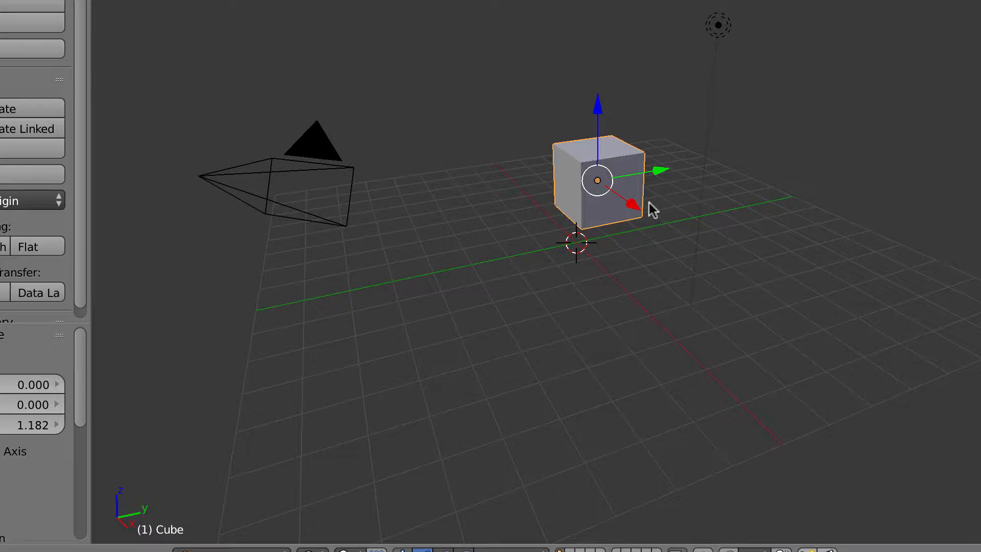
drag(658, 173, 587, 177)
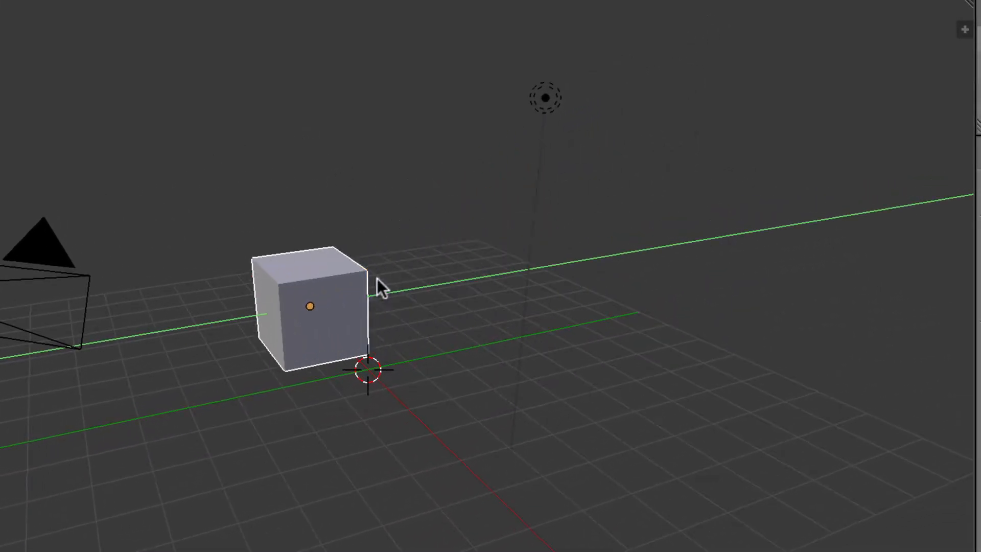
drag(377, 279, 378, 280)
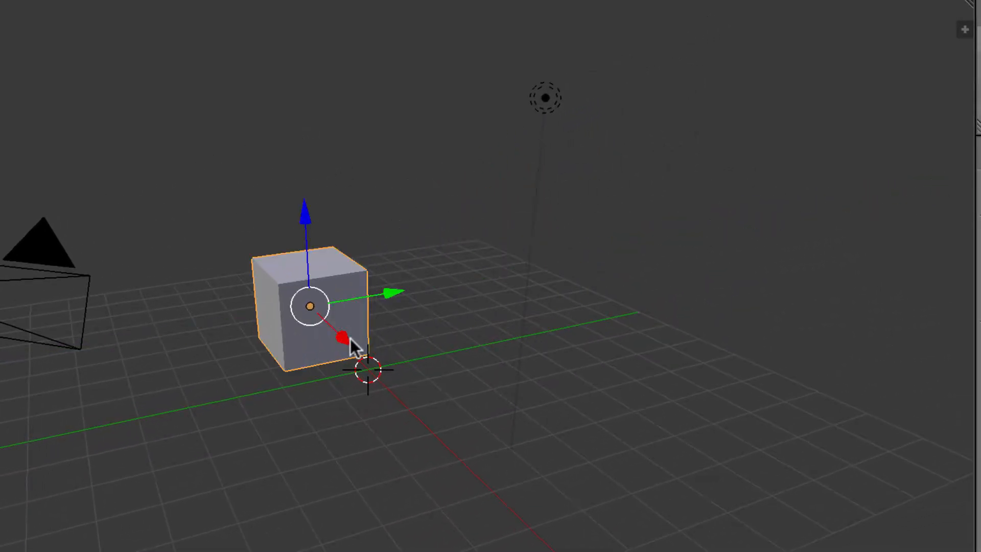
drag(348, 338, 398, 372)
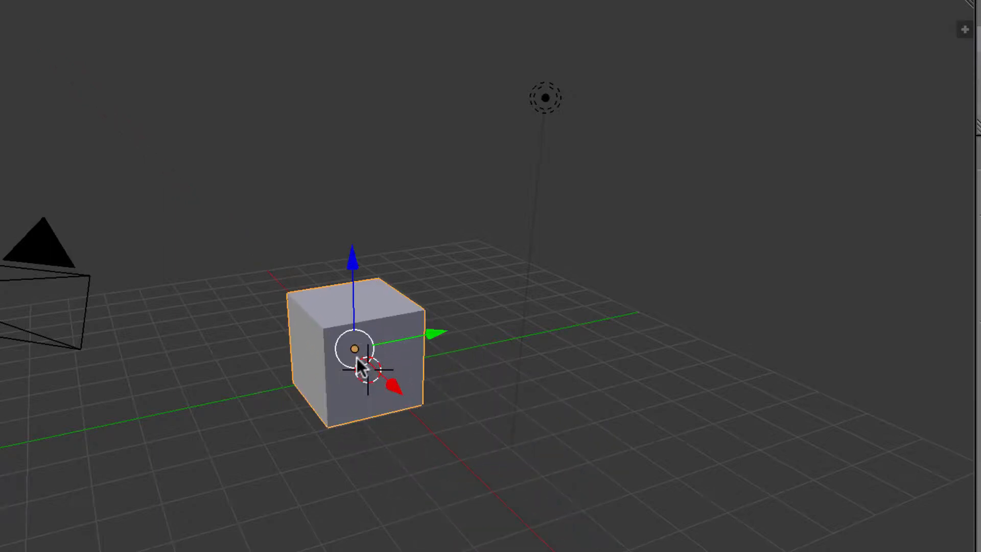
drag(344, 266, 365, 286)
drag(438, 347, 416, 405)
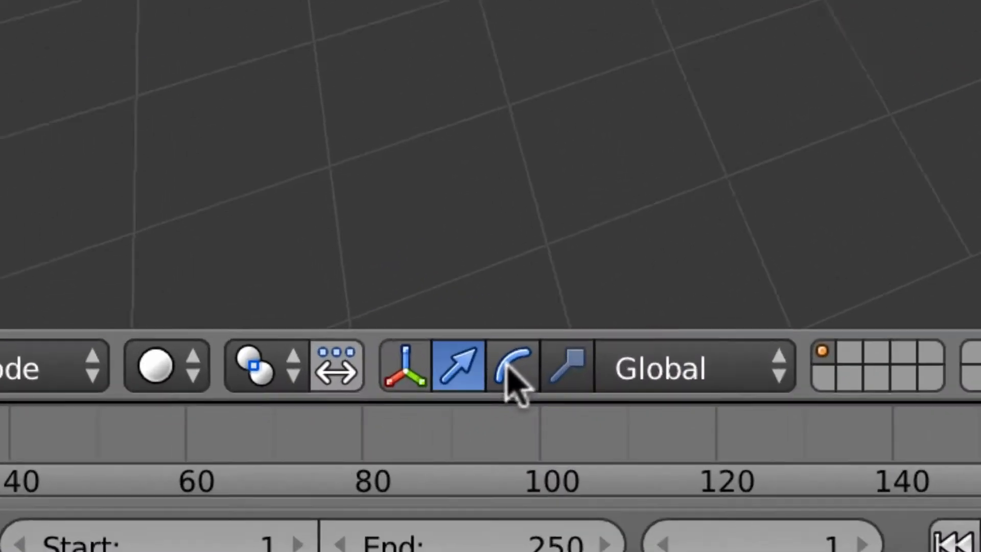
Step: Rotate the cube around its Y, X and Z axes, then scale it slightly smaller
click(430, 404)
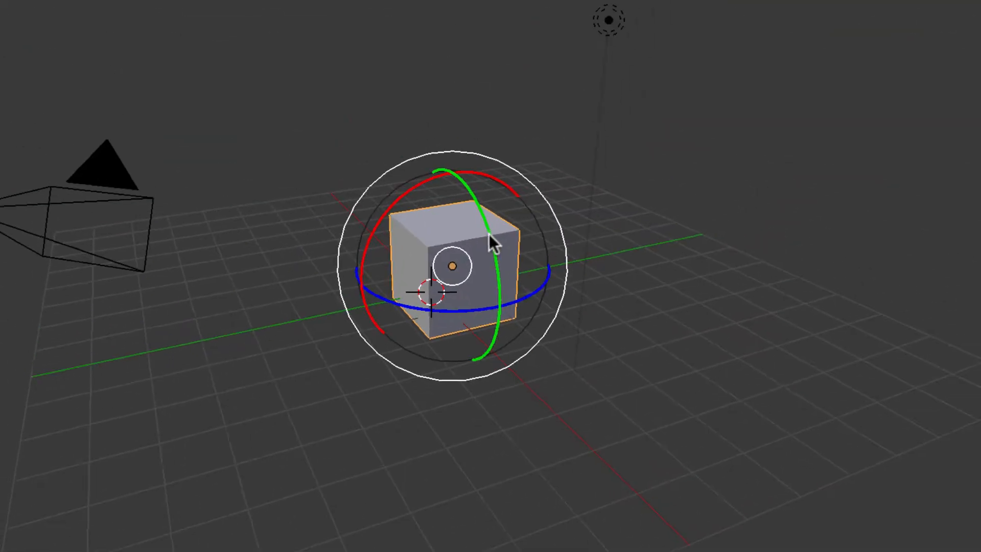
mouse_move(489, 234)
mouse_down()
mouse_move(496, 225)
mouse_move(473, 175)
mouse_move(506, 284)
mouse_move(499, 216)
mouse_move(502, 224)
mouse_up()
drag(403, 195, 442, 188)
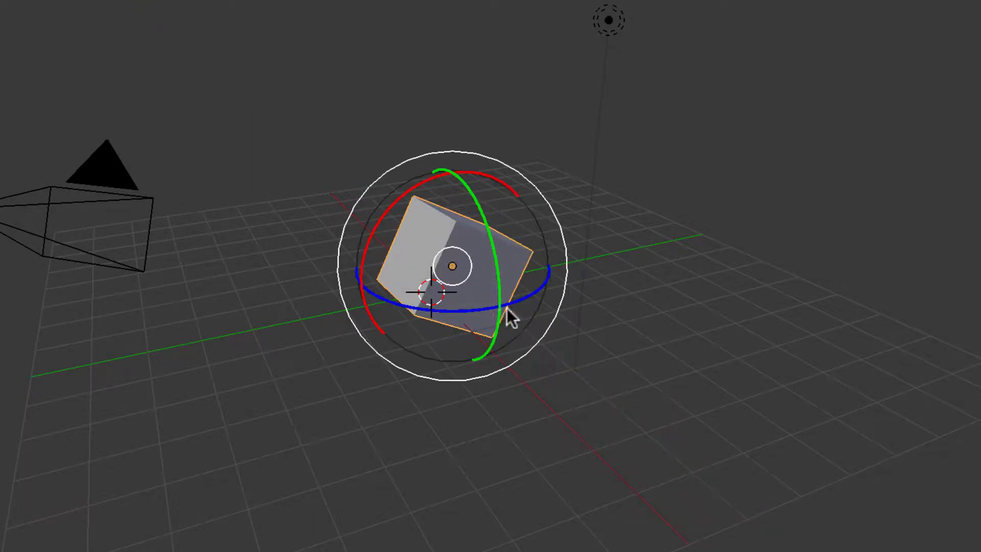
drag(520, 299, 602, 226)
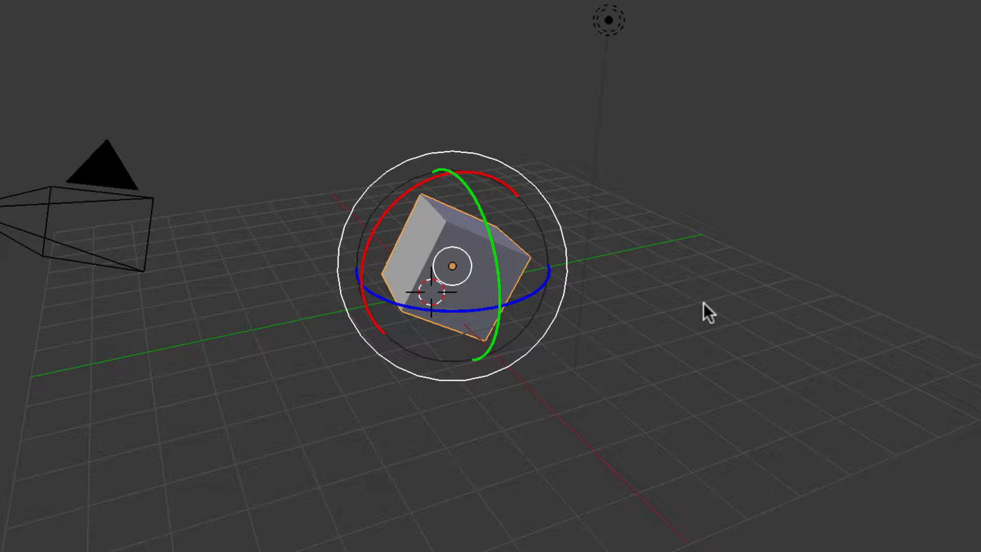
key(s)
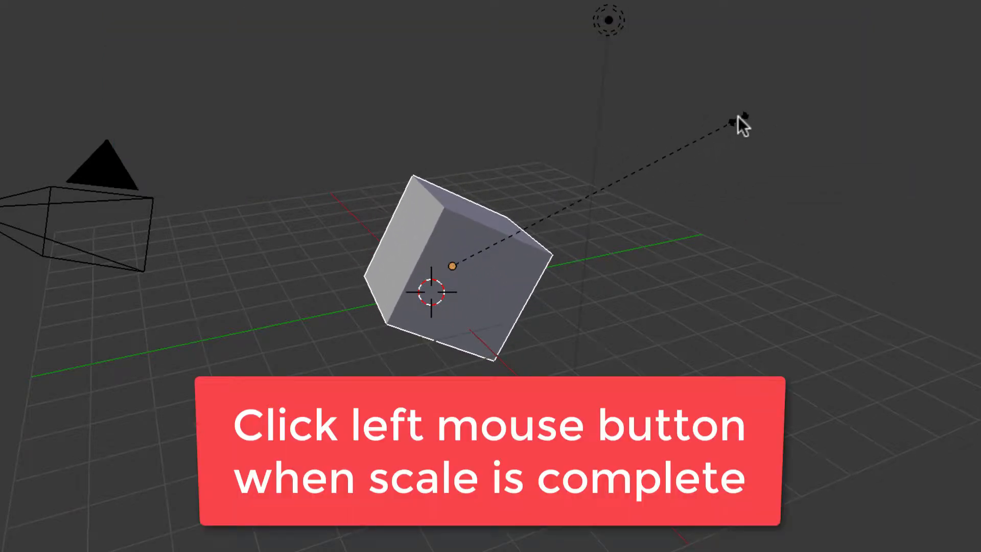
click(735, 117)
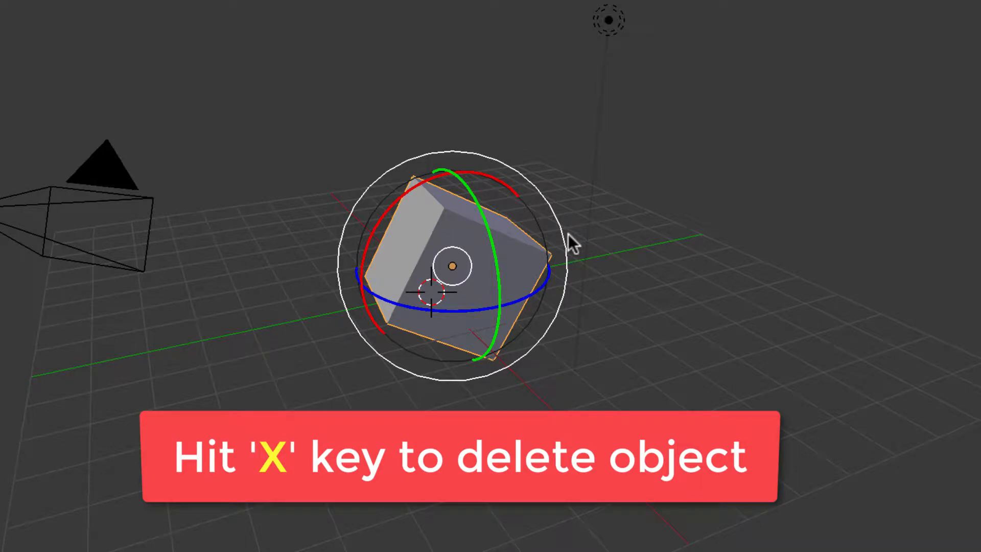
Step: Delete the default cube, then select the lamp and the camera in turn
key(x)
click(533, 241)
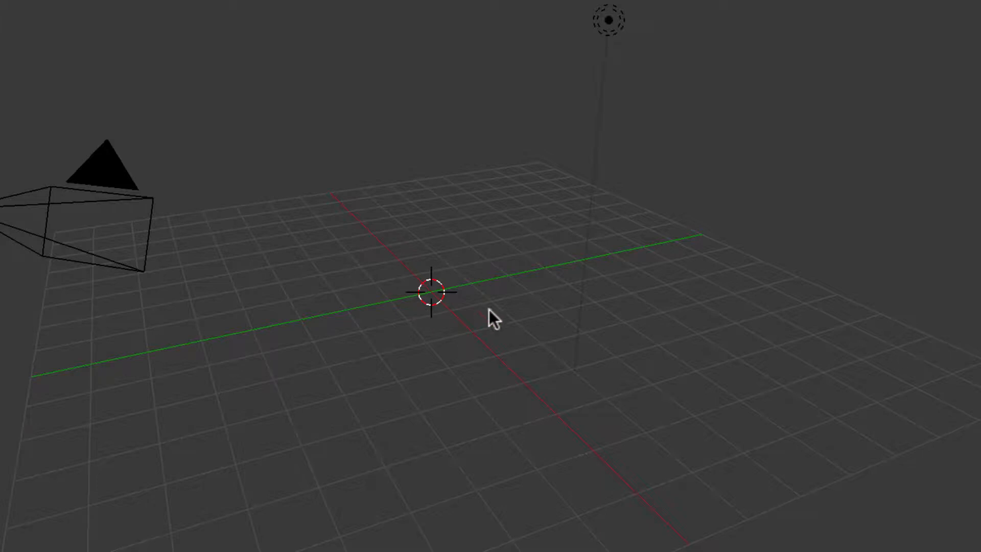
right_click(609, 20)
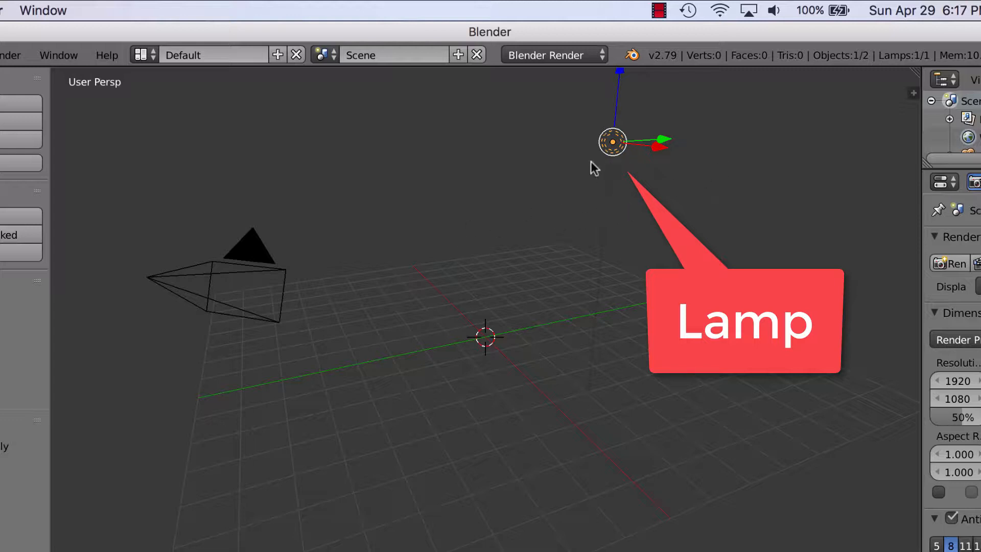
right_click(239, 274)
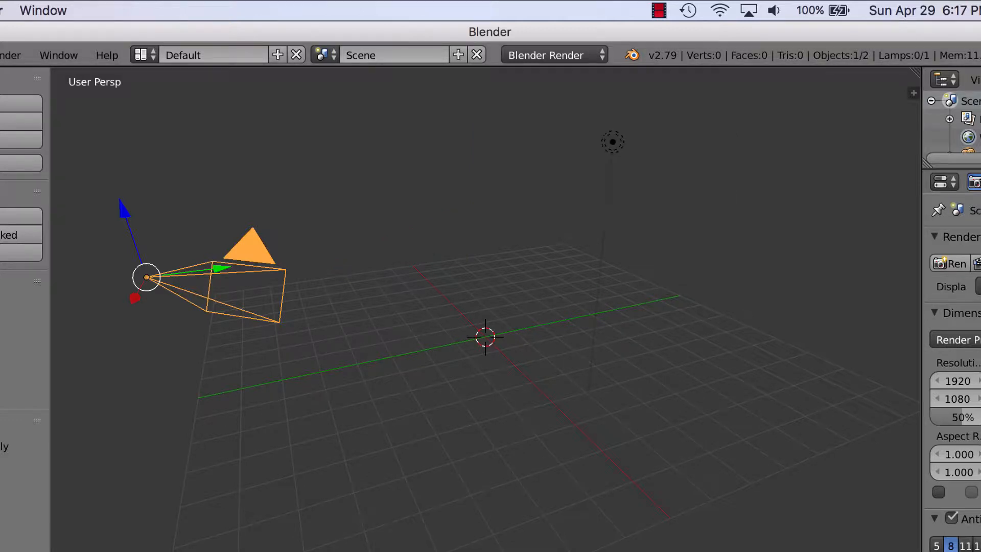
Step: Reload the Start-Up File from File > New to bring back the default scene
click(0, 56)
click(0, 79)
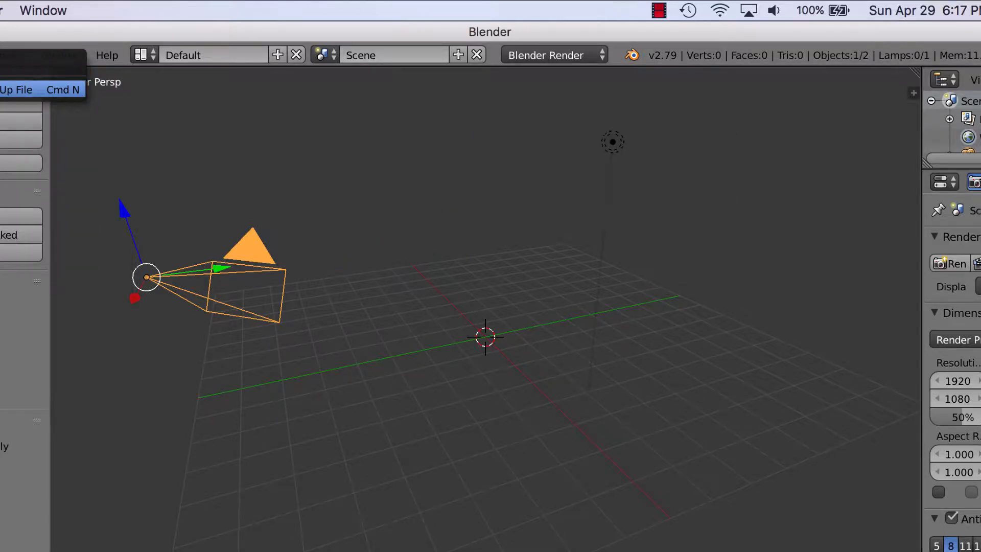
click(15, 89)
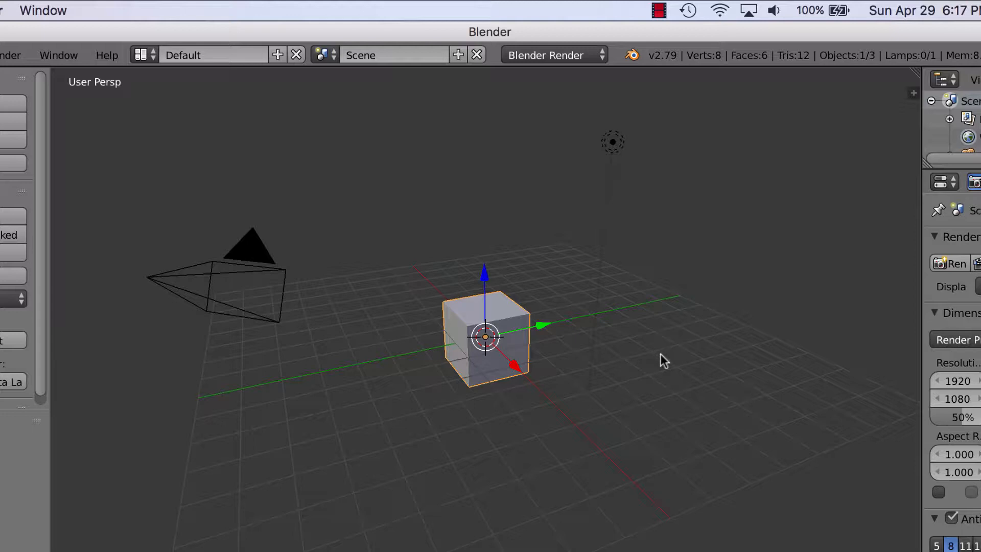
Step: Orbit and pan the scene, then view it from Top, Bottom, Front and through the Camera
middle_drag(661, 353, 609, 362)
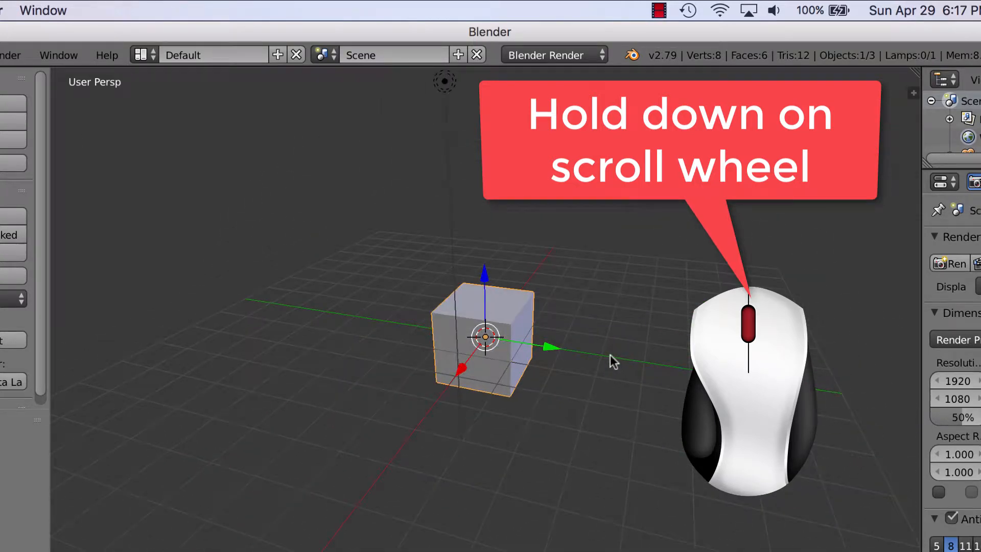
shift+middle_drag(630, 325, 649, 315)
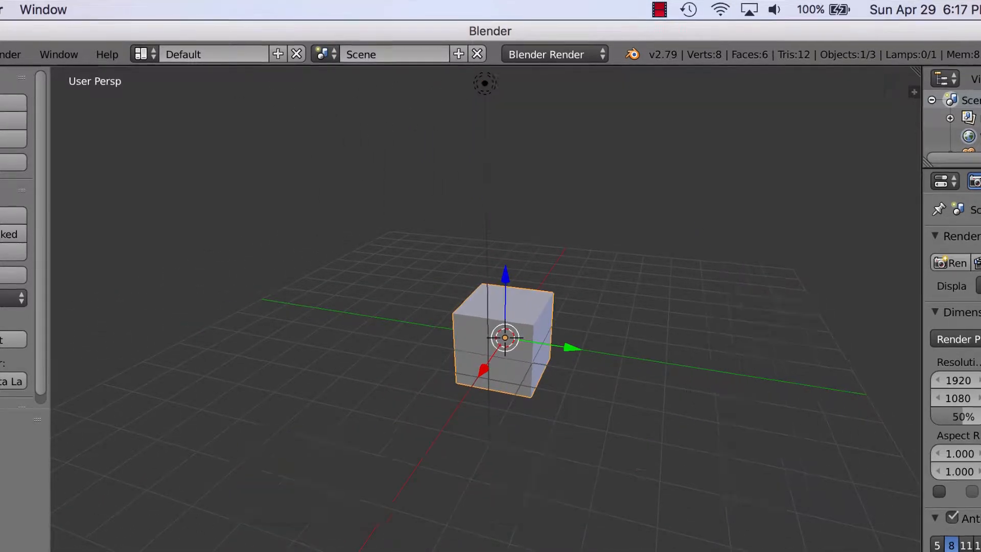
click(87, 495)
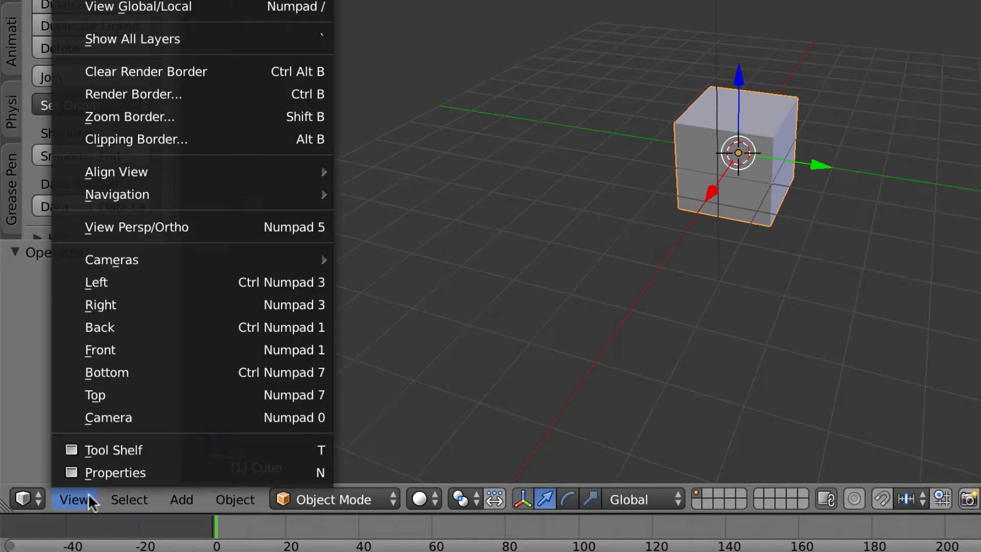
click(121, 393)
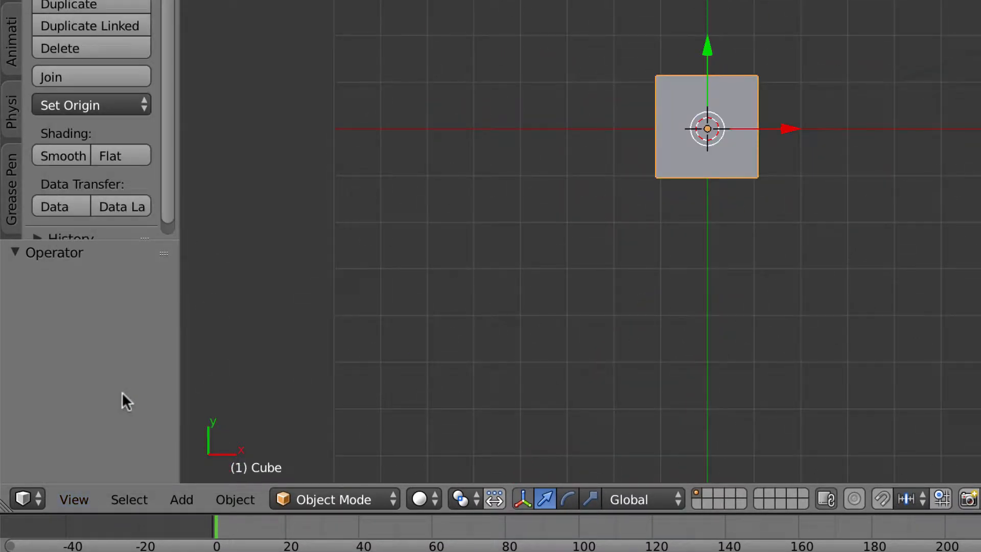
click(84, 501)
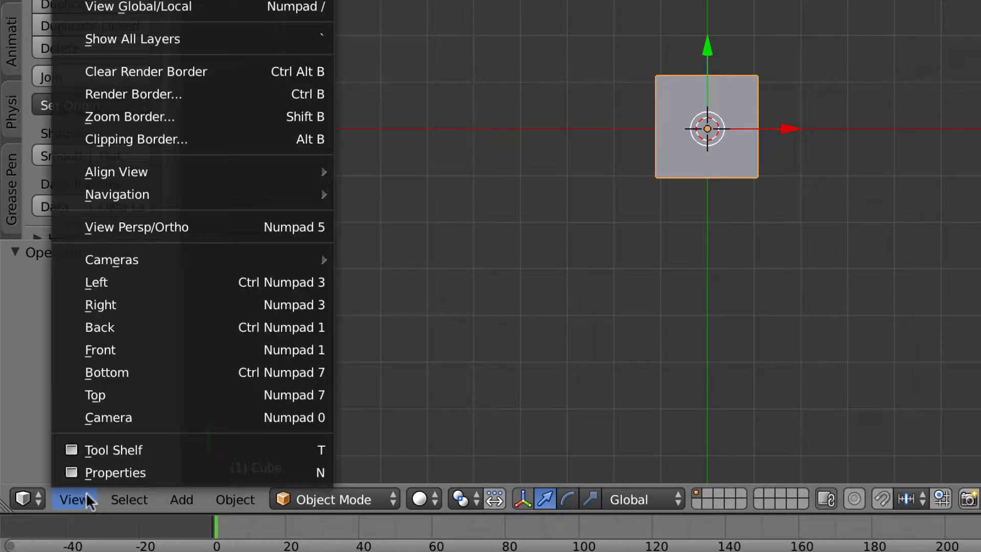
click(118, 373)
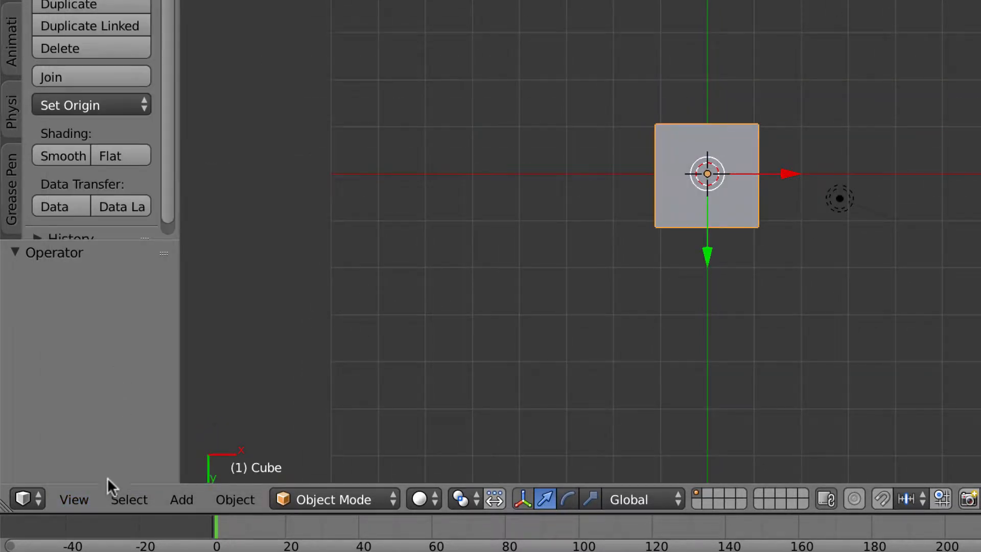
click(81, 498)
click(129, 351)
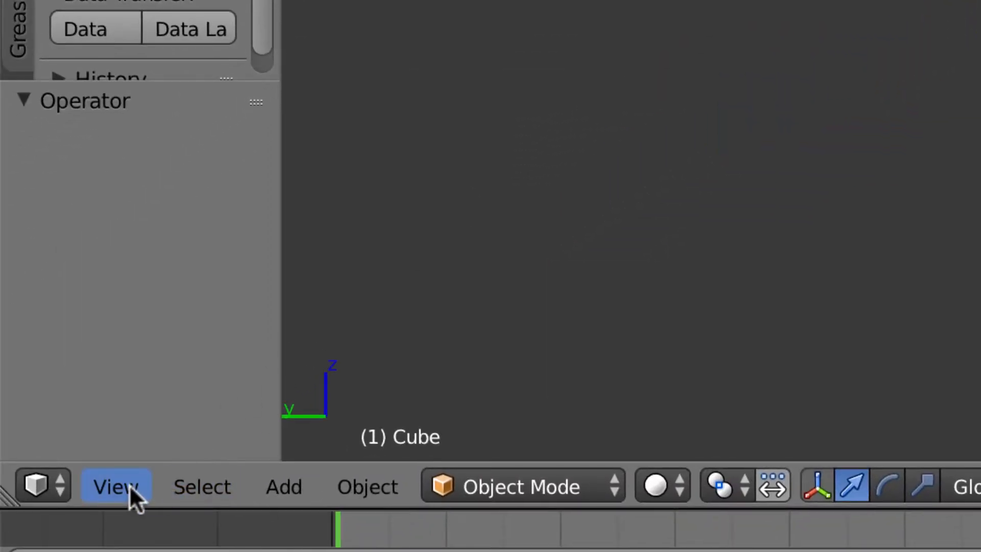
click(131, 489)
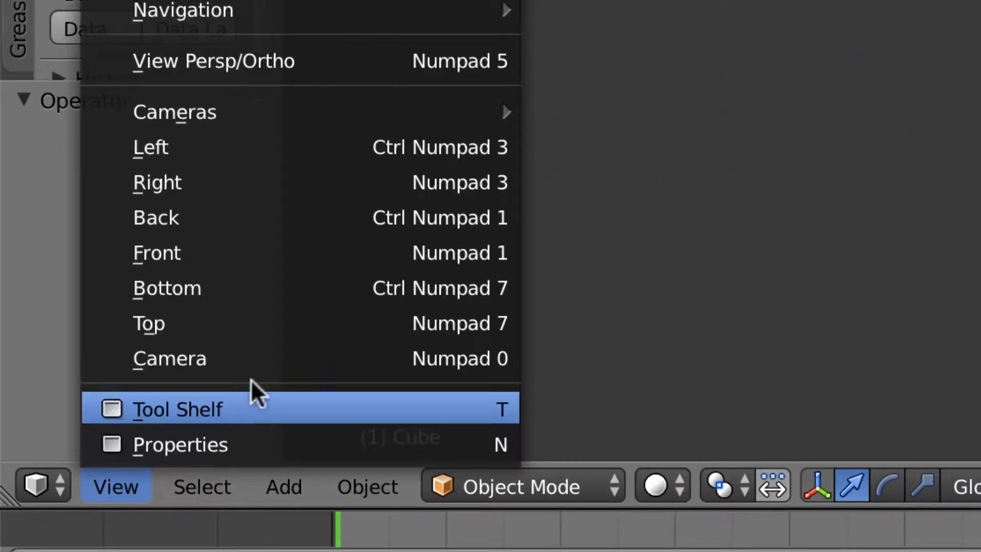
click(256, 365)
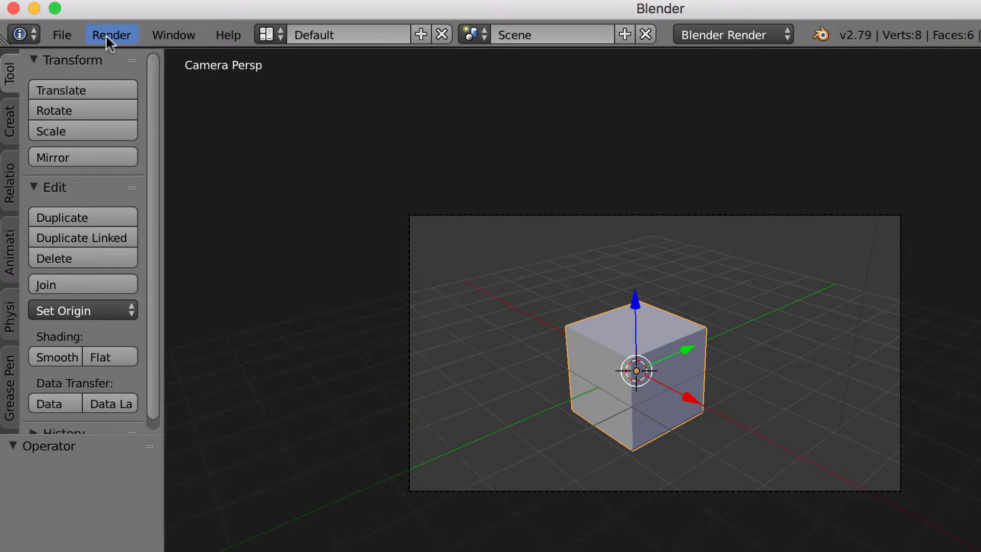
Step: Render the camera view of the cube with Render Image (F12)
click(115, 38)
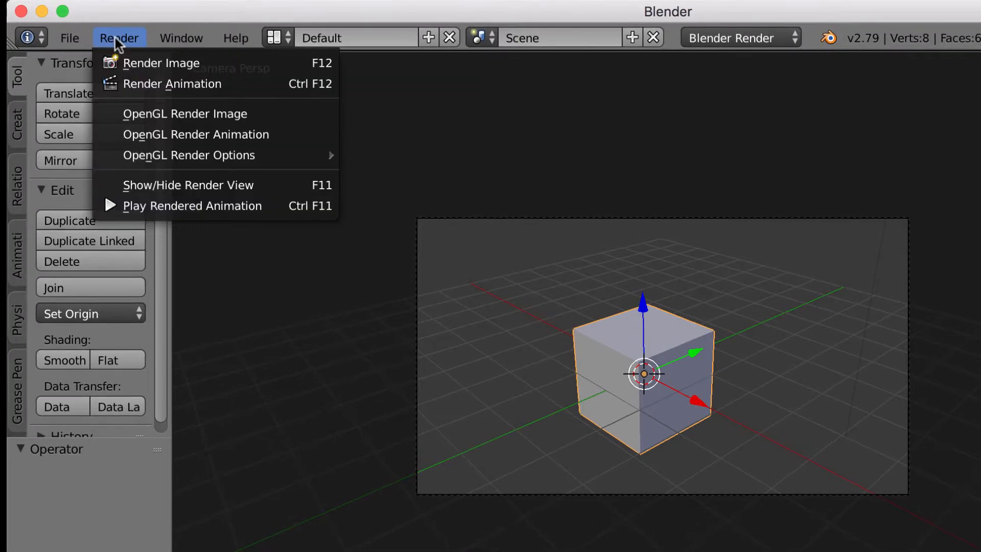
click(140, 65)
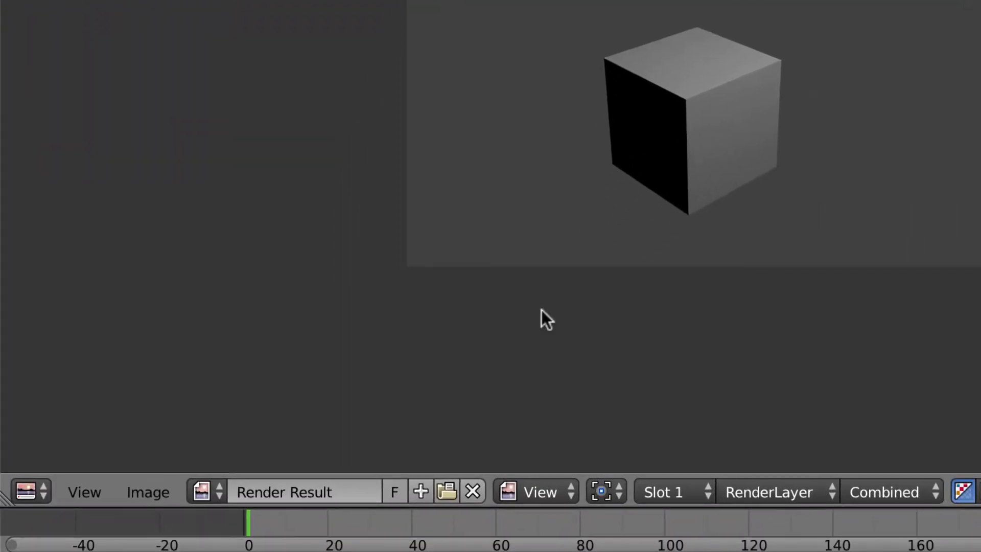
click(147, 495)
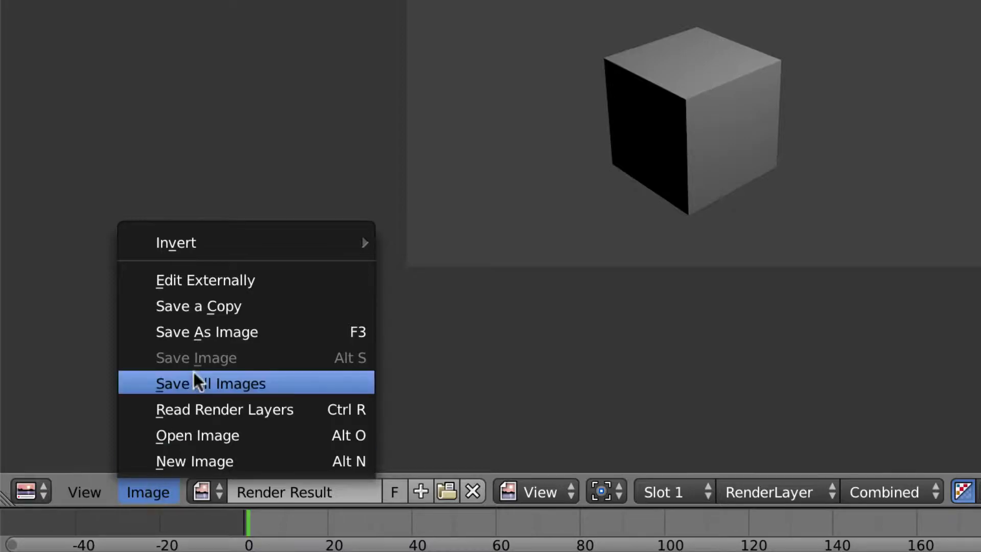
click(235, 335)
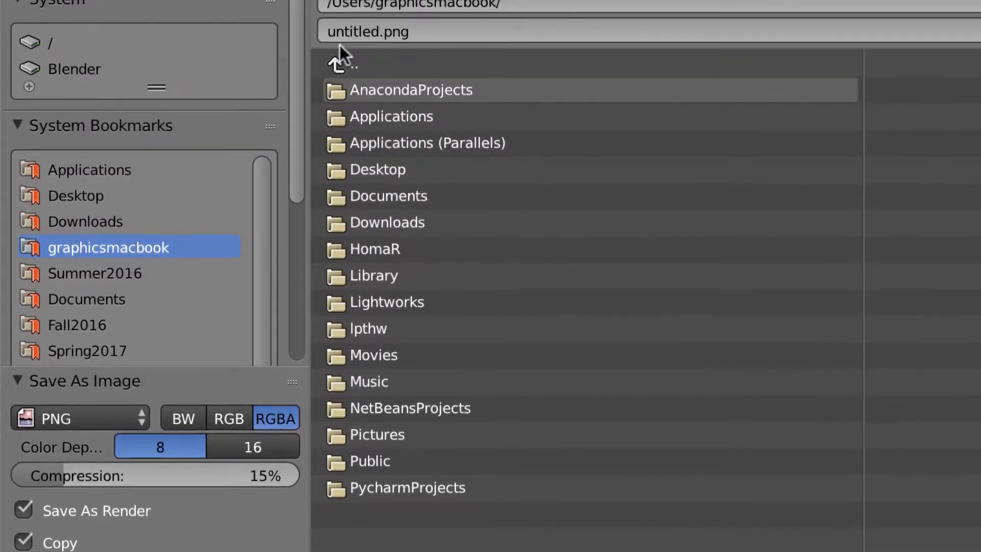
right_click(345, 177)
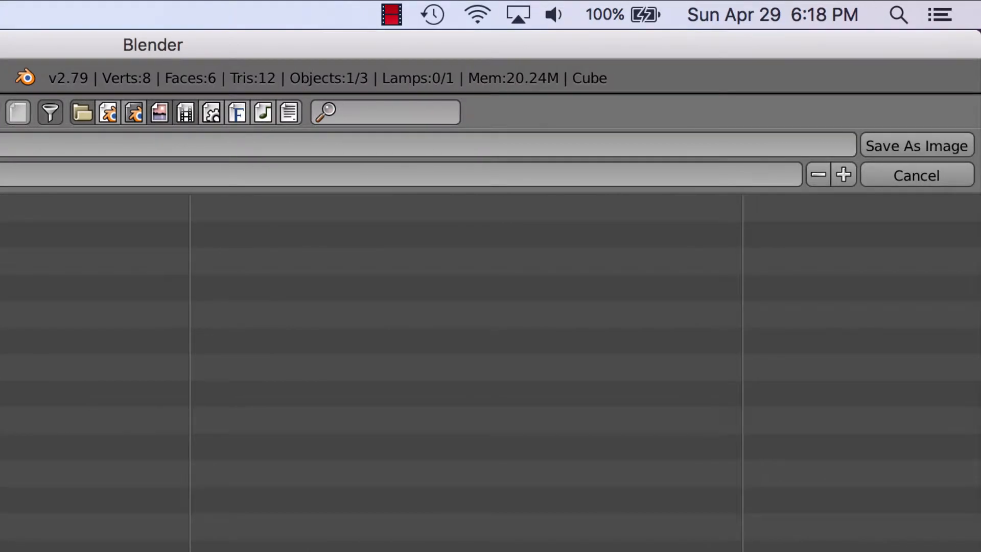
click(933, 182)
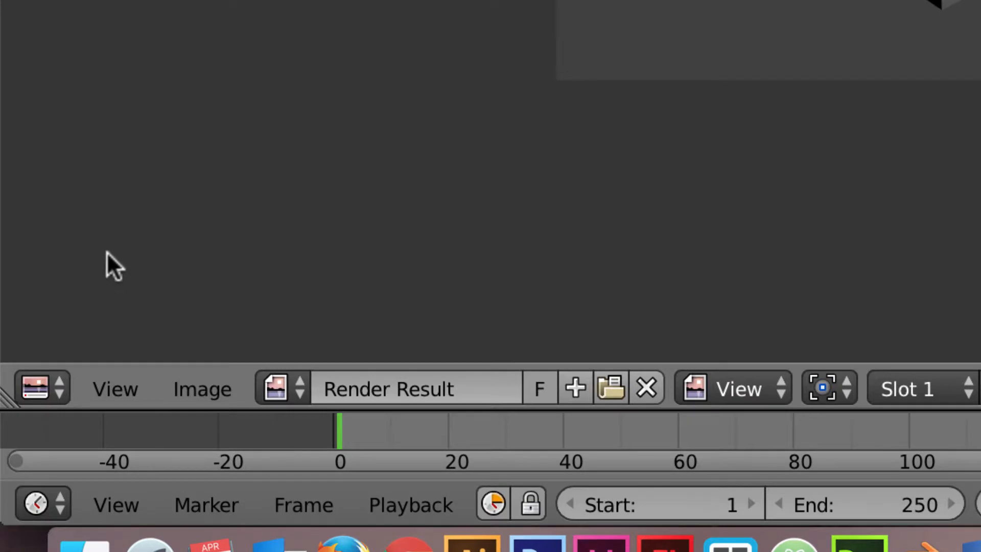
Step: Turn the render-result area into a 3D View, then orbit and zoom around the cube
click(59, 389)
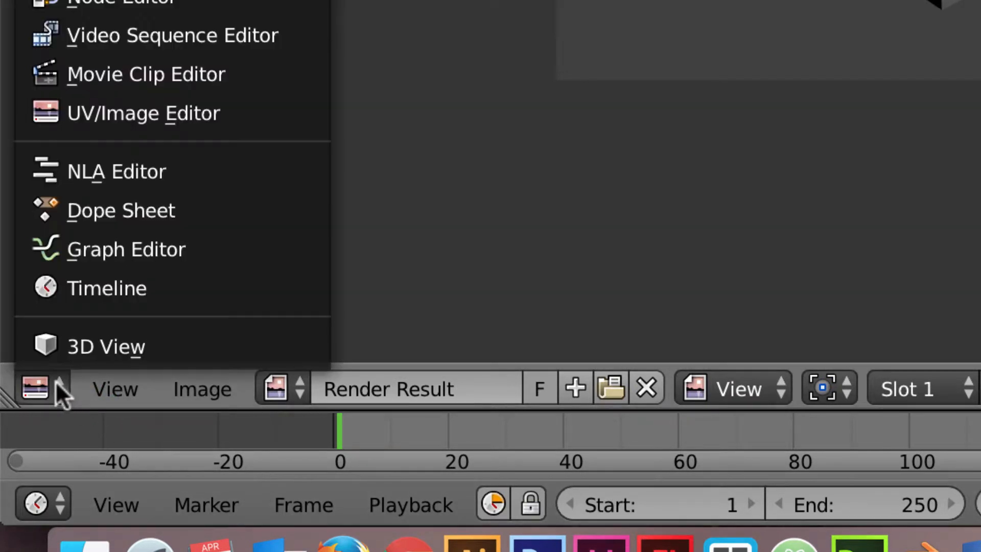
click(69, 345)
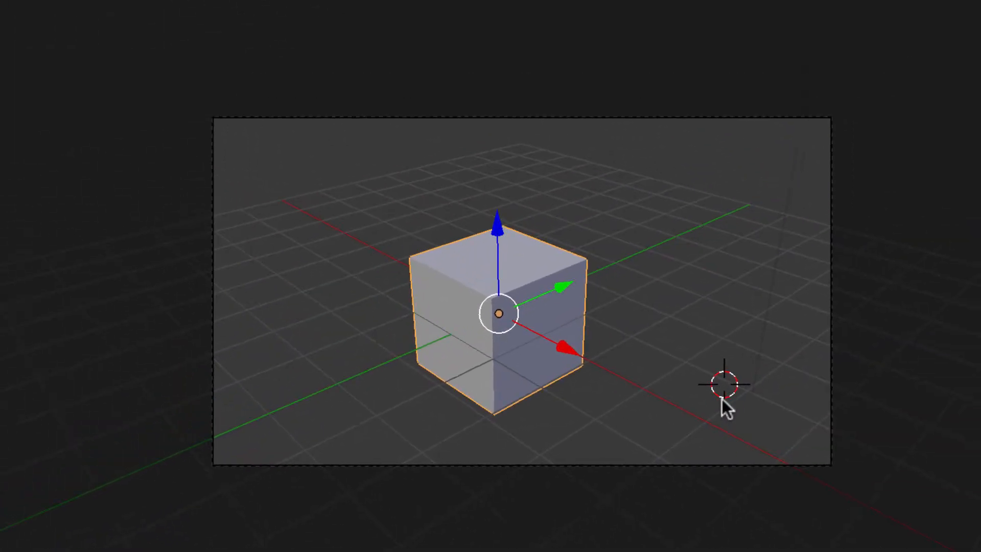
middle_drag(716, 389, 658, 391)
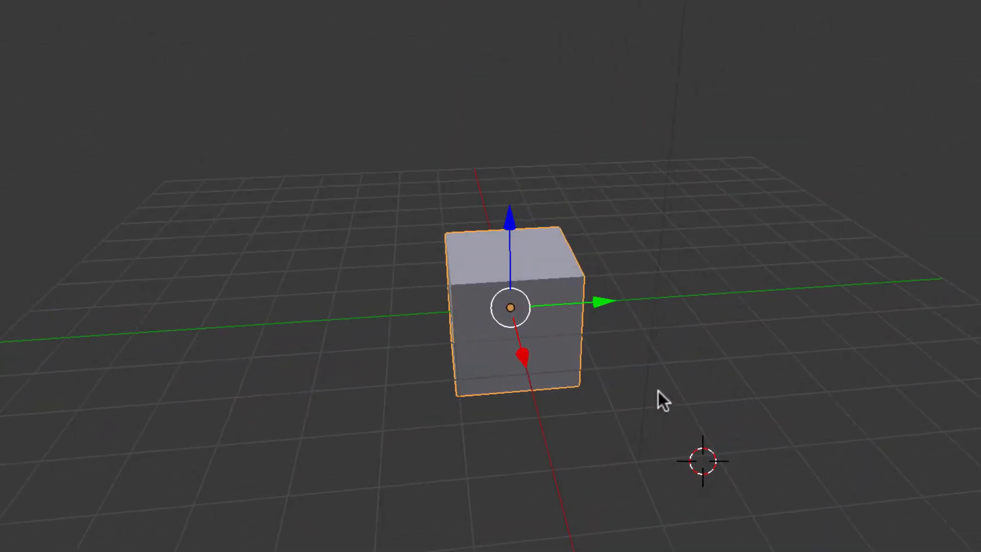
middle_drag(851, 440, 652, 440)
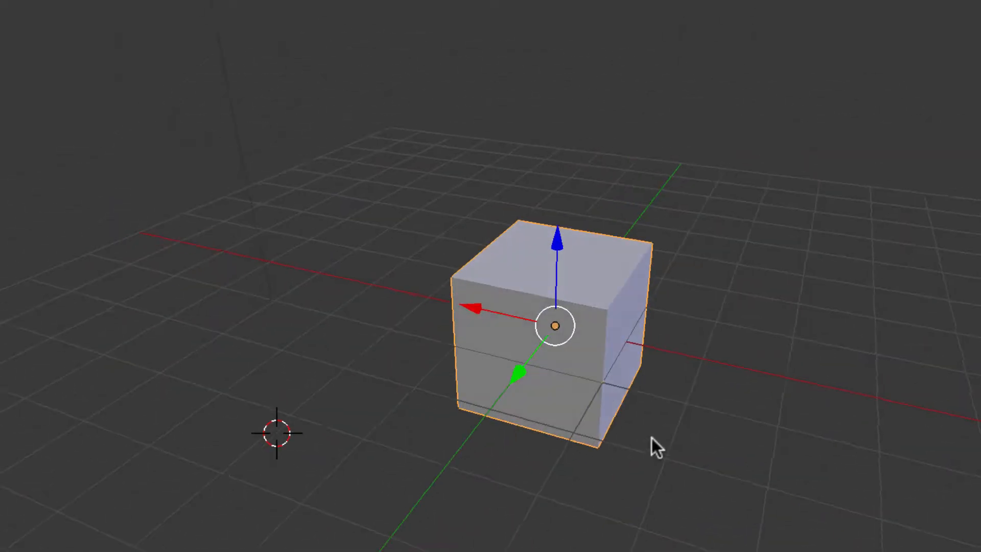
scroll(703, 366, up, 3)
scroll(703, 366, down, 4)
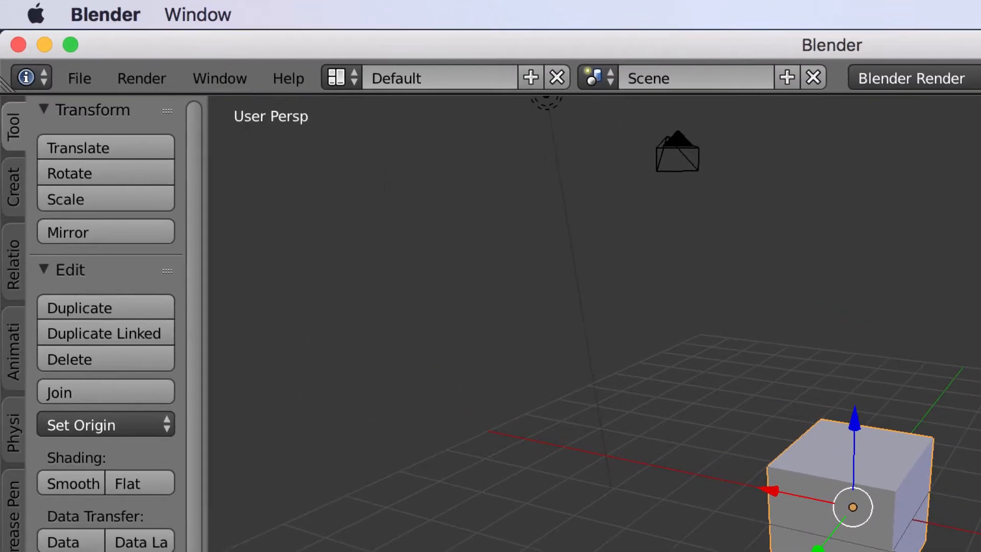
Step: Reload the Start-Up File via File > New and delete the selected default cube
click(85, 77)
click(103, 108)
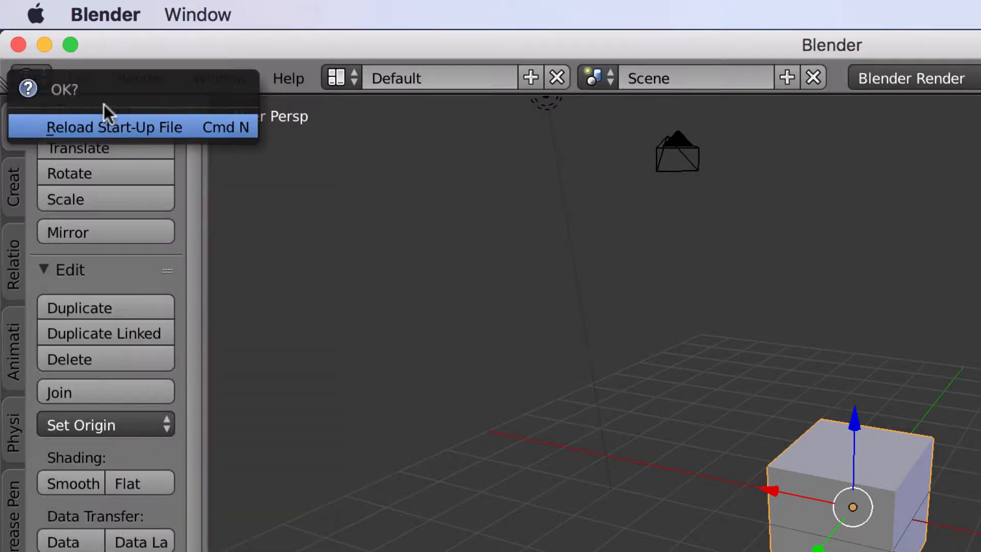
click(115, 127)
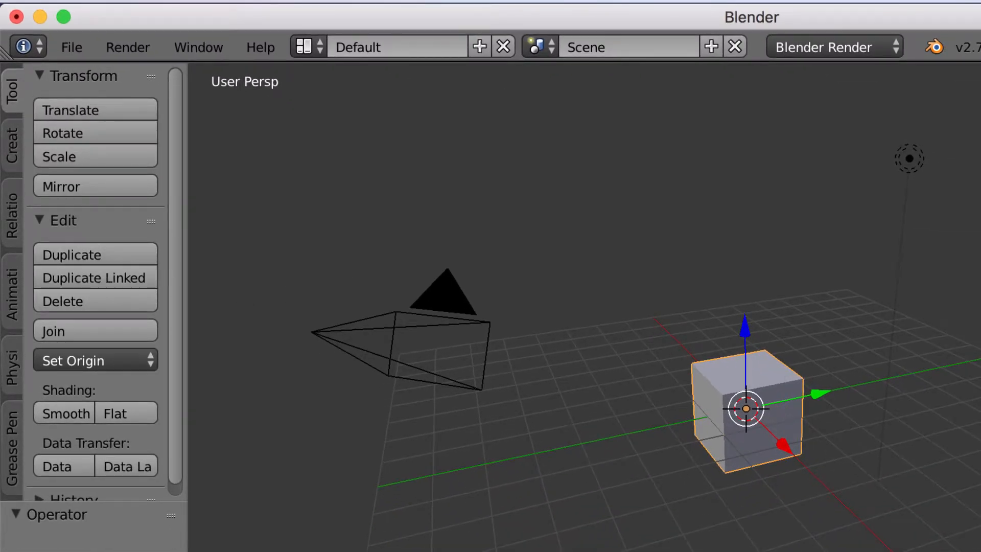
key(Delete)
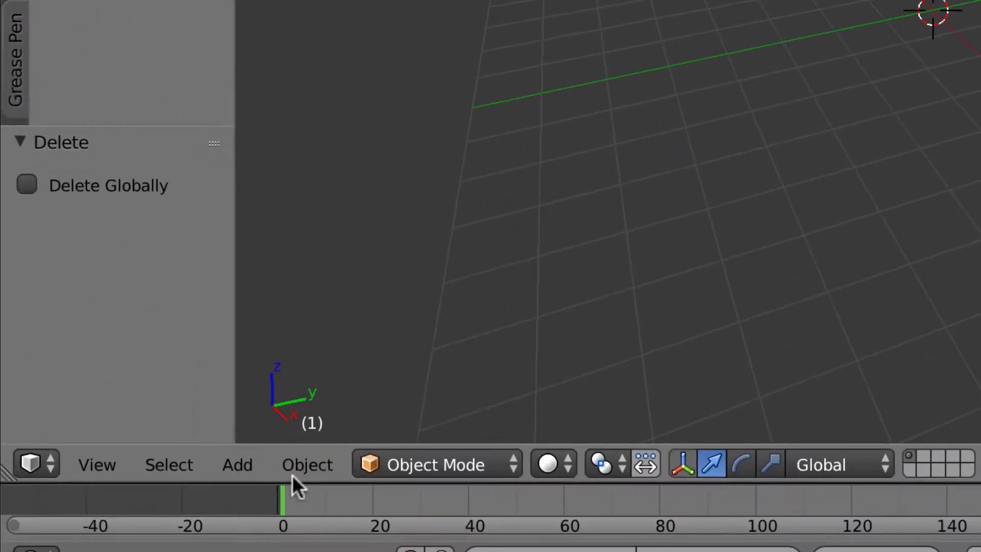
Step: Add a UV sphere, raise it along Z to 1.030, and view it from the Front
click(234, 465)
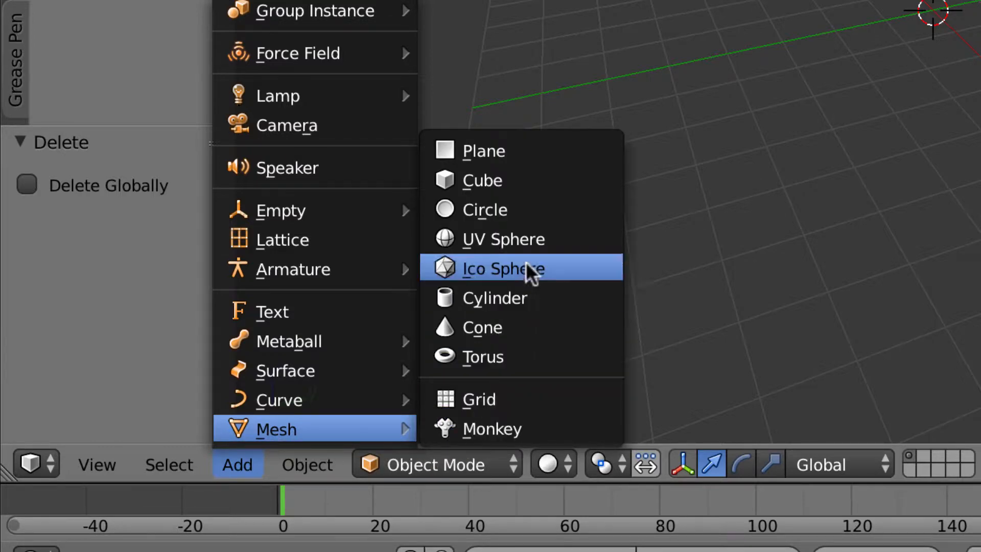
click(528, 236)
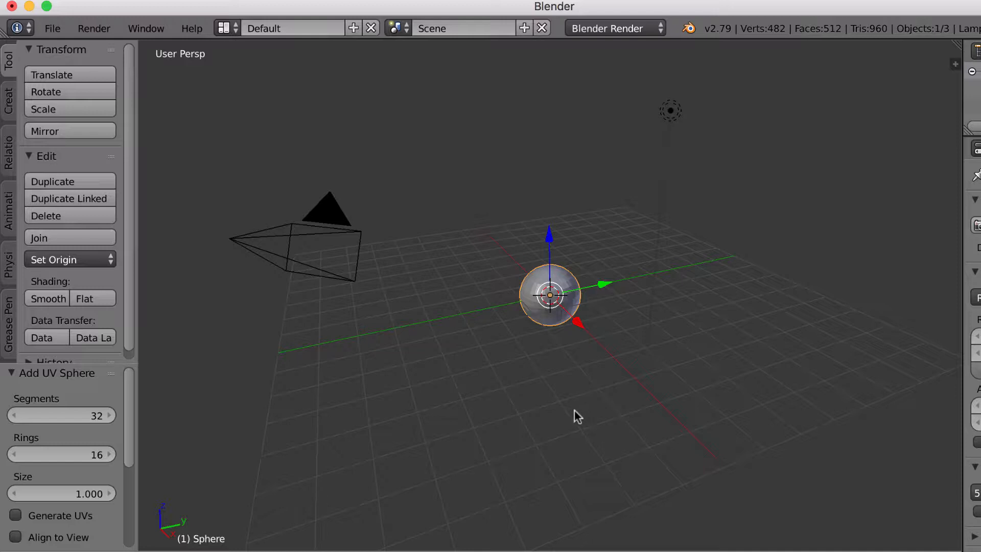
middle_drag(576, 410, 554, 364)
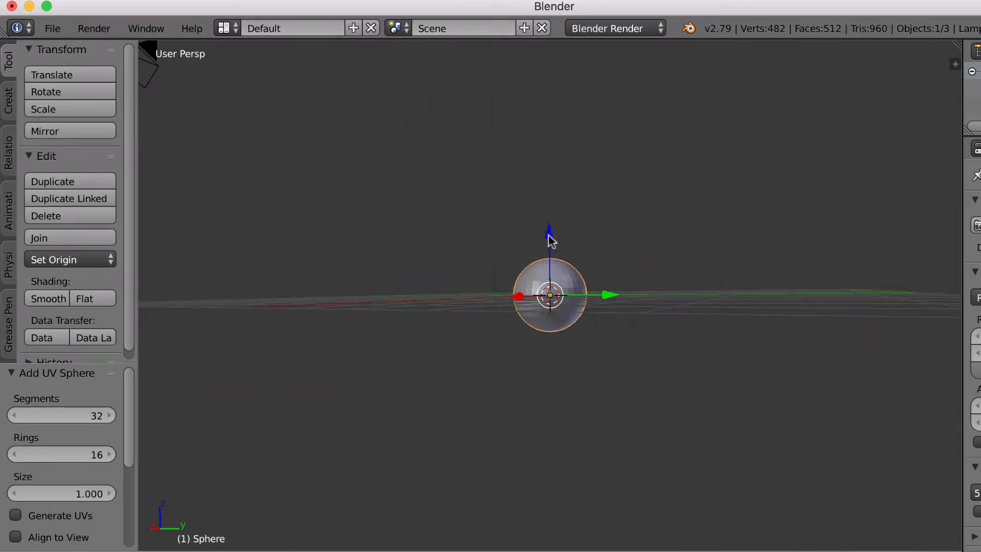
drag(549, 235, 555, 199)
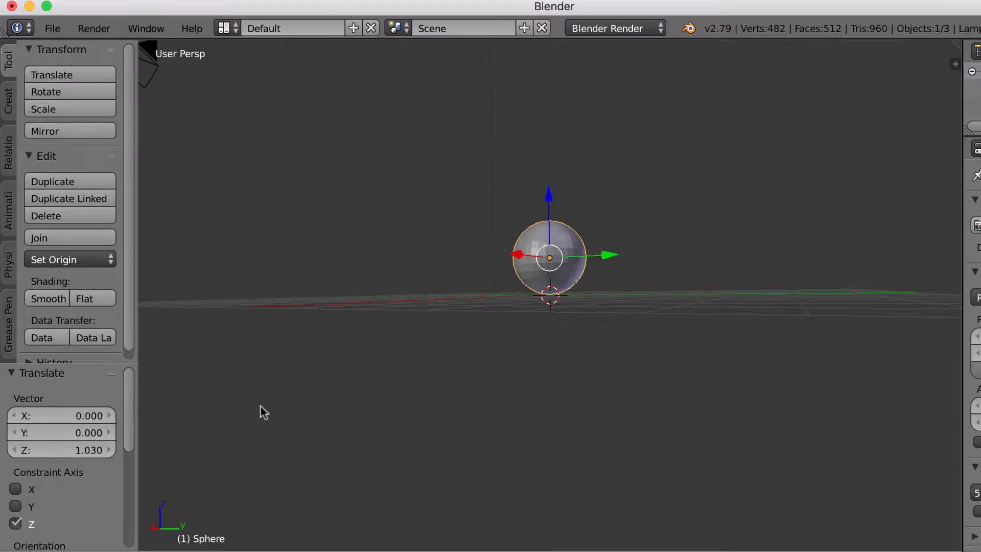
click(59, 551)
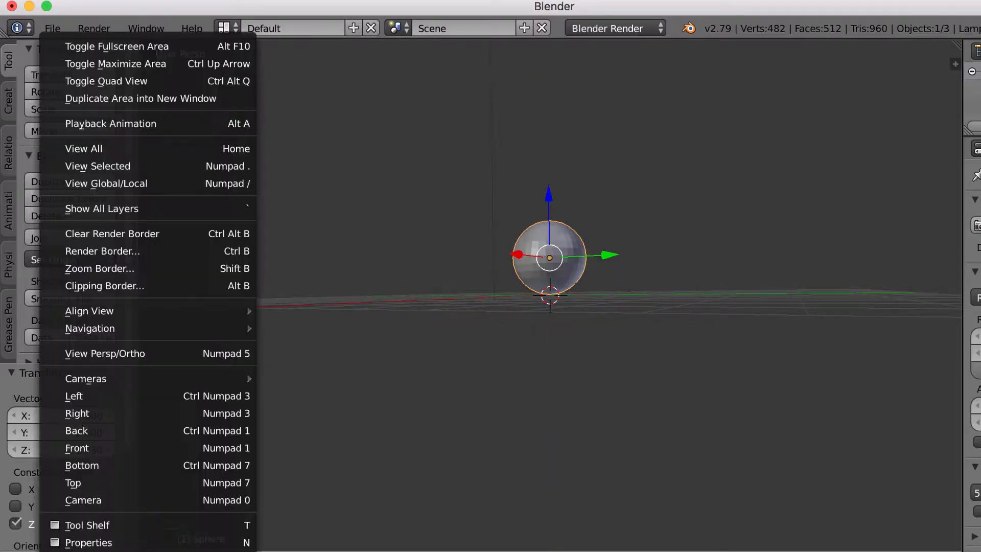
click(130, 449)
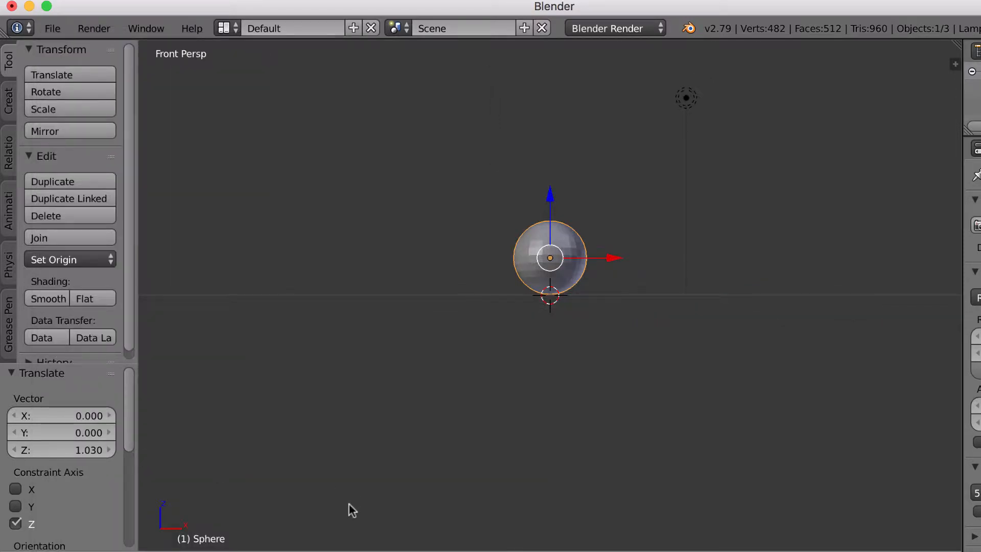
Step: View the sphere from the Left, orbit to an angled view, and start scaling it up
click(59, 551)
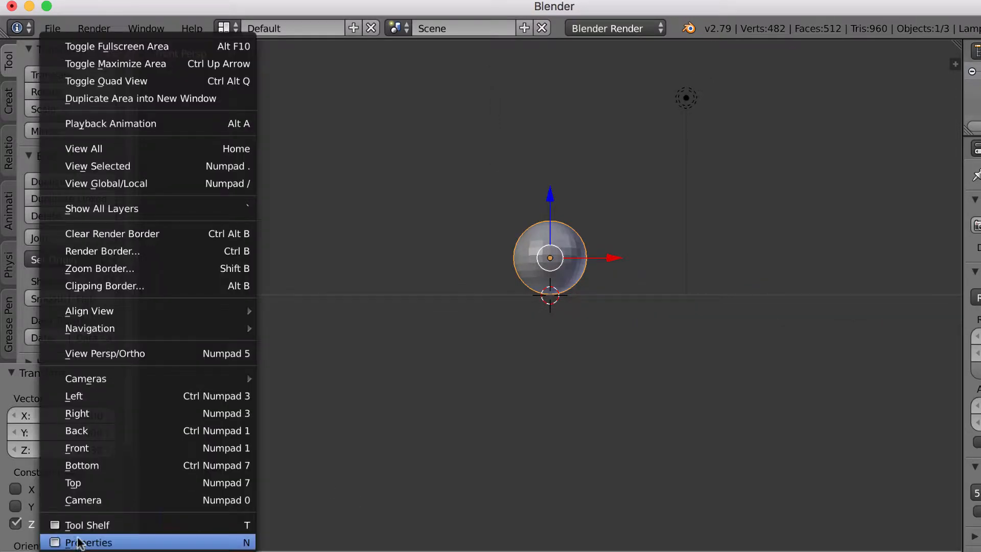
click(90, 390)
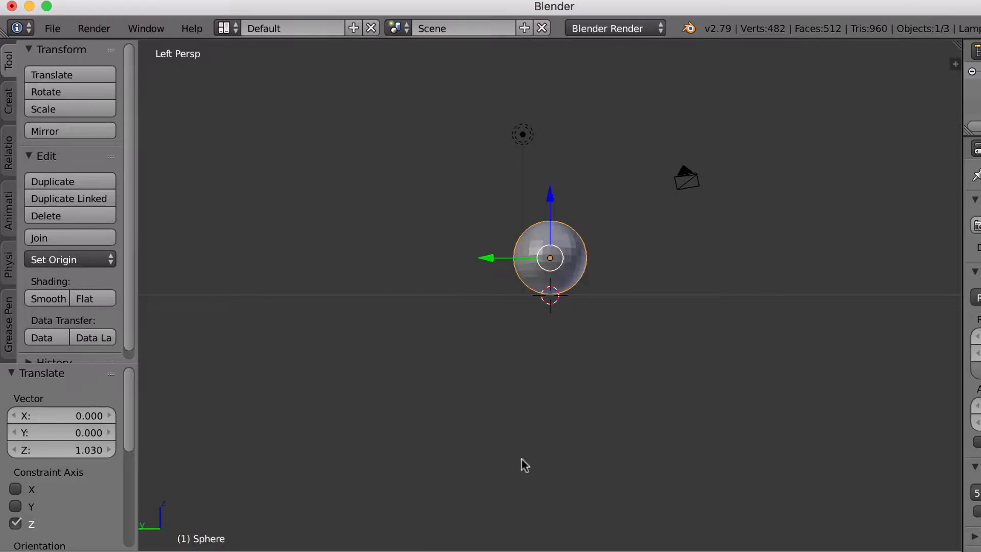
middle_drag(521, 459, 529, 279)
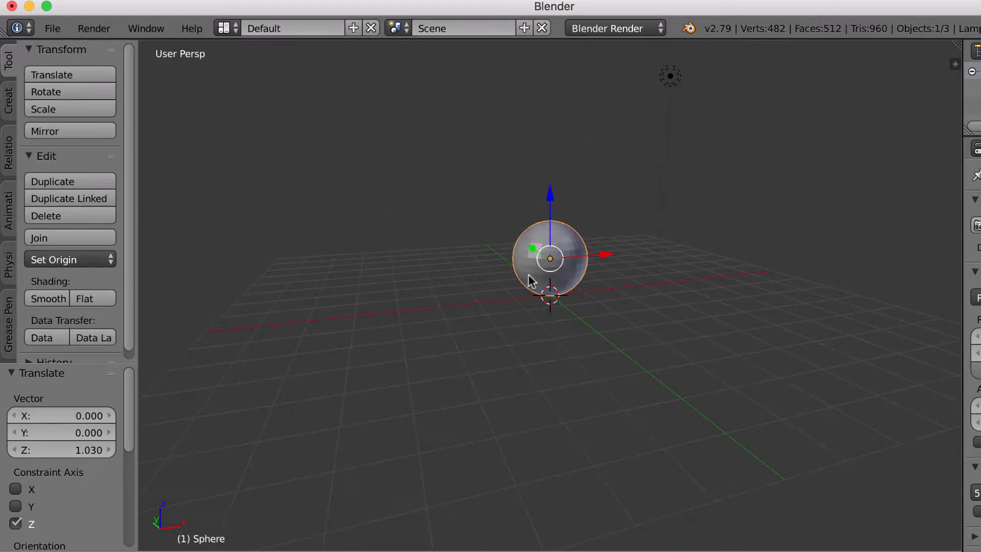
key(s)
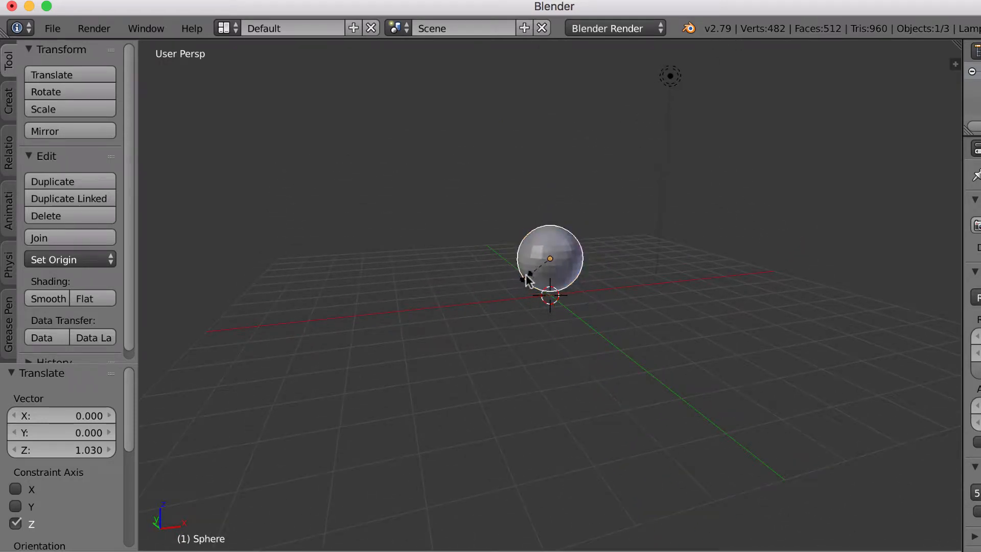
Step: Confirm the sphere's 1.531 enlargement and switch to the front view
click(498, 265)
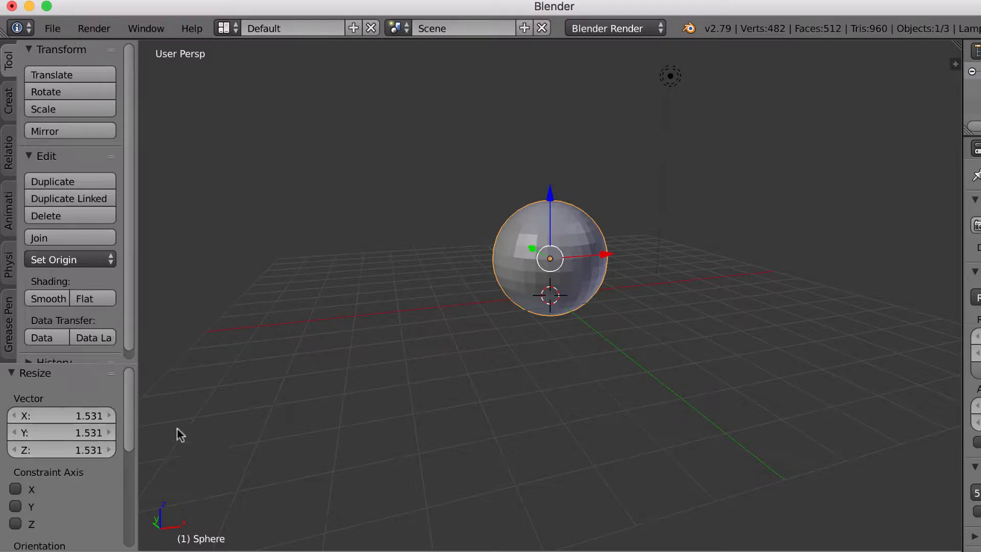
middle_drag(510, 401, 286, 474)
click(54, 551)
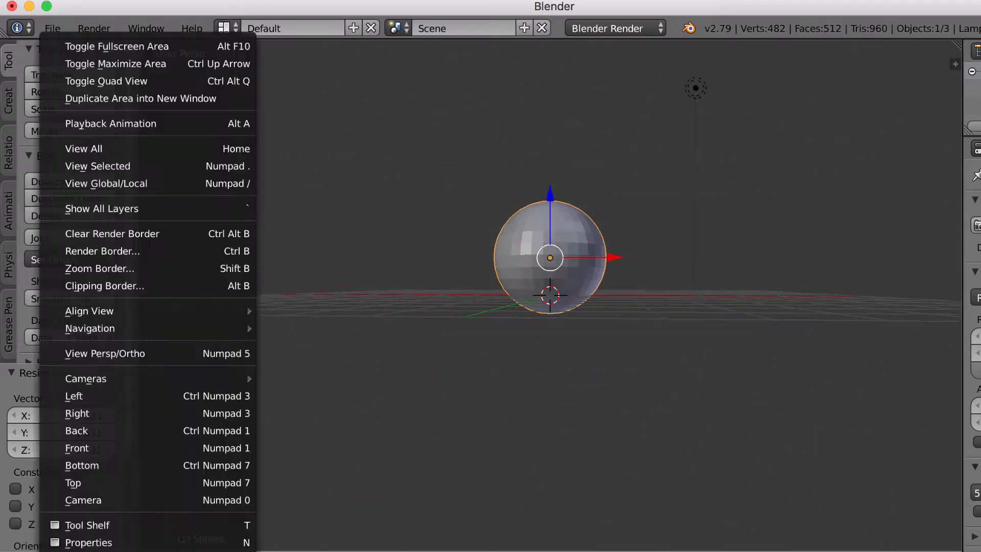
click(109, 448)
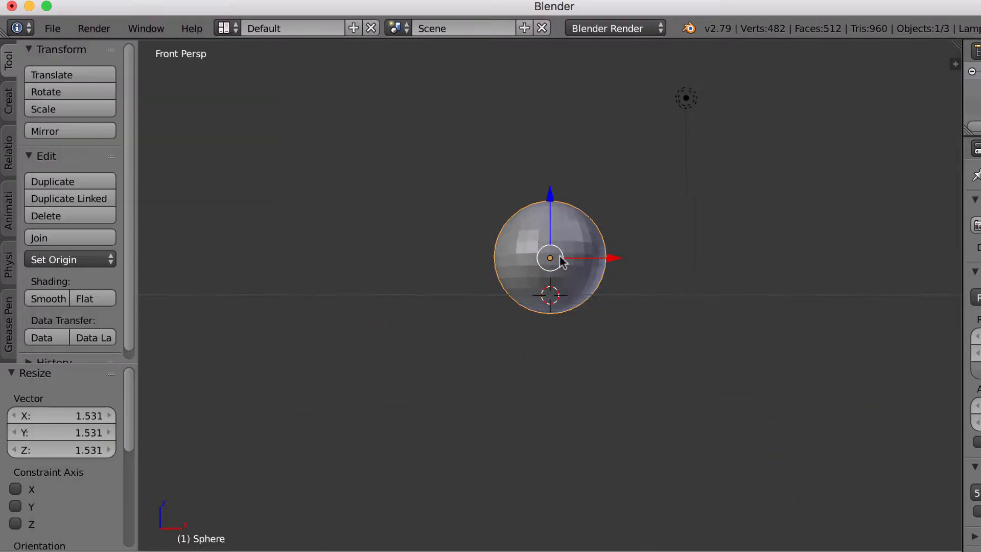
Step: Raise the sphere slightly along Z and squash it vertically to 0.945
drag(551, 204, 552, 195)
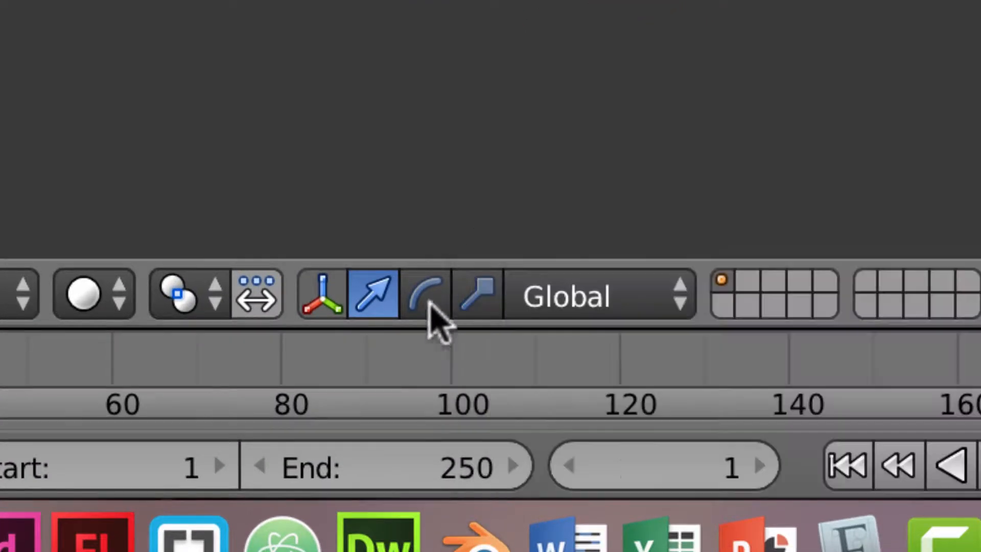
click(483, 305)
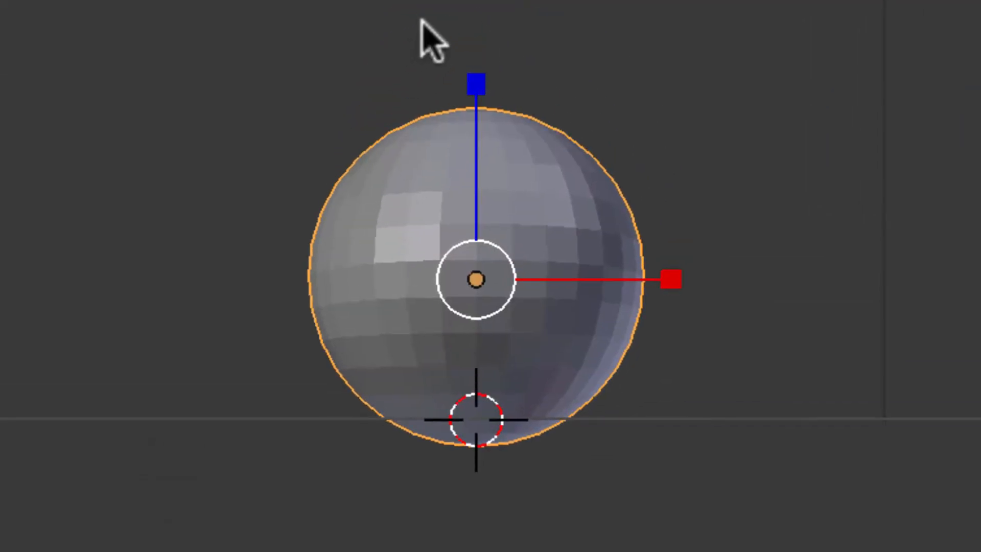
mouse_move(471, 84)
mouse_down()
mouse_move(477, 181)
mouse_move(479, 84)
mouse_move(476, 92)
mouse_up()
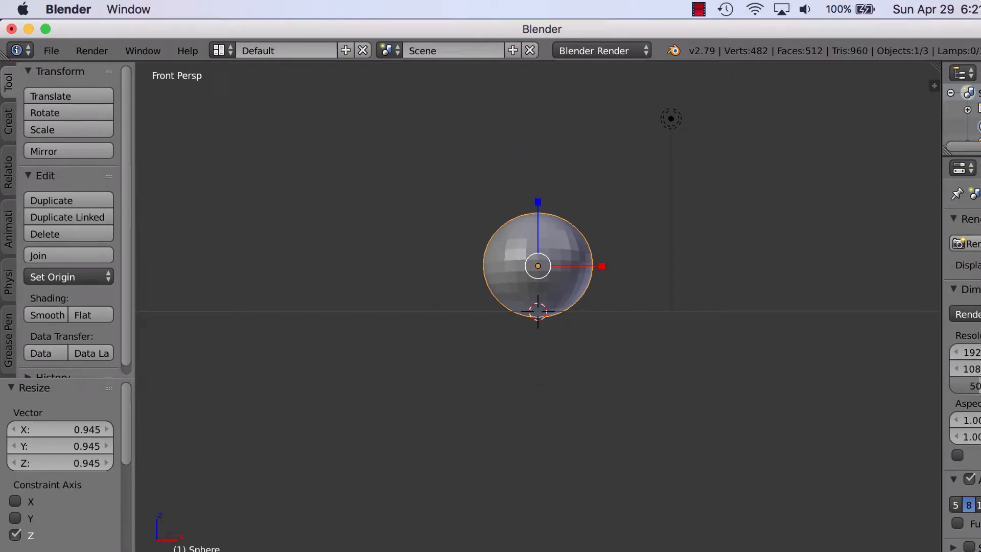
Step: Render a test image of the faceted sphere from an angled view, then close it
middle_drag(483, 459, 429, 489)
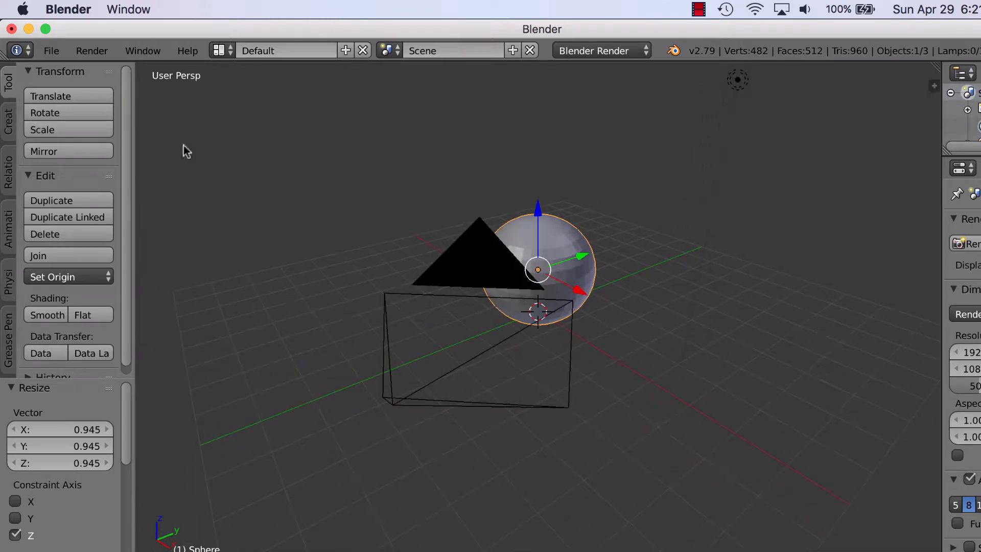
click(92, 50)
click(101, 68)
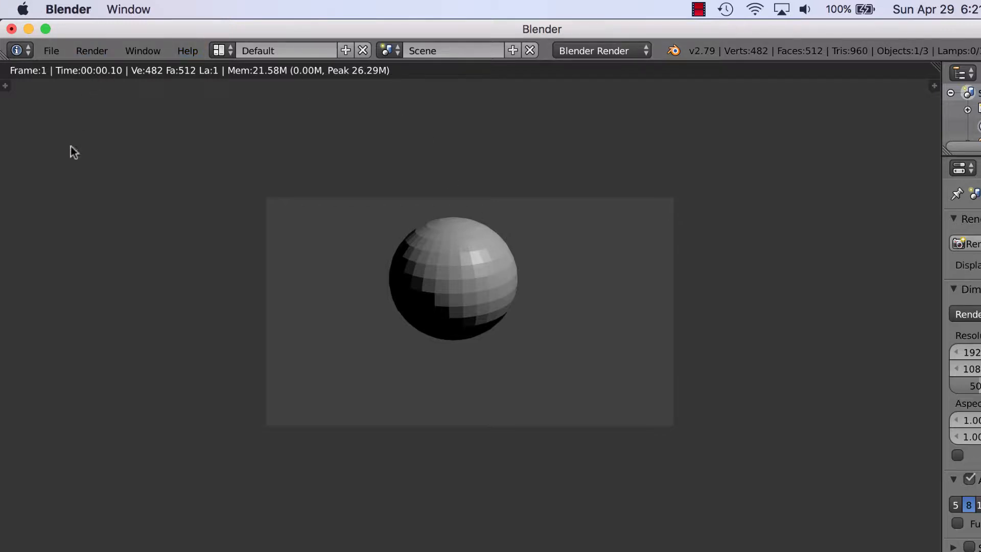
key(Escape)
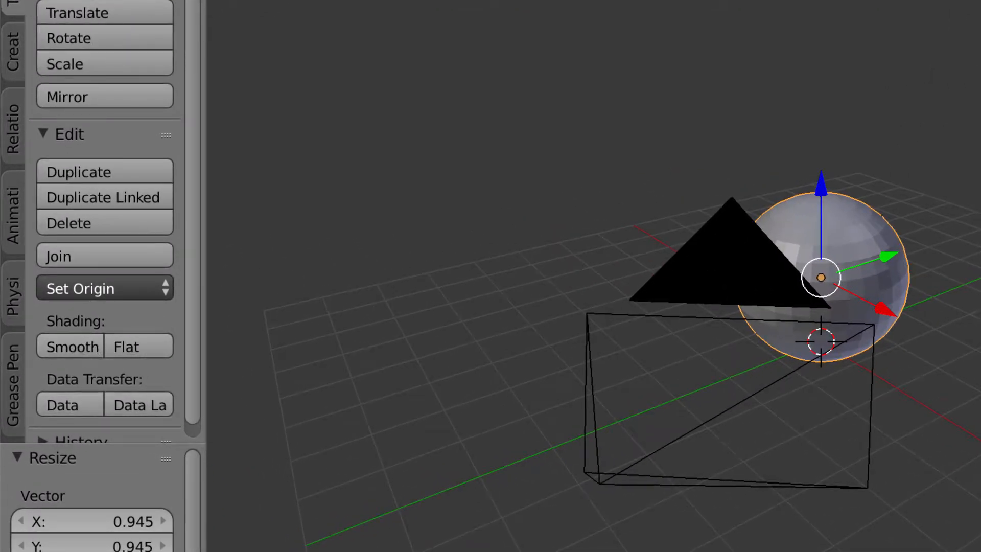
Step: Apply Smooth shading to the sphere and orbit to check the surface
click(79, 345)
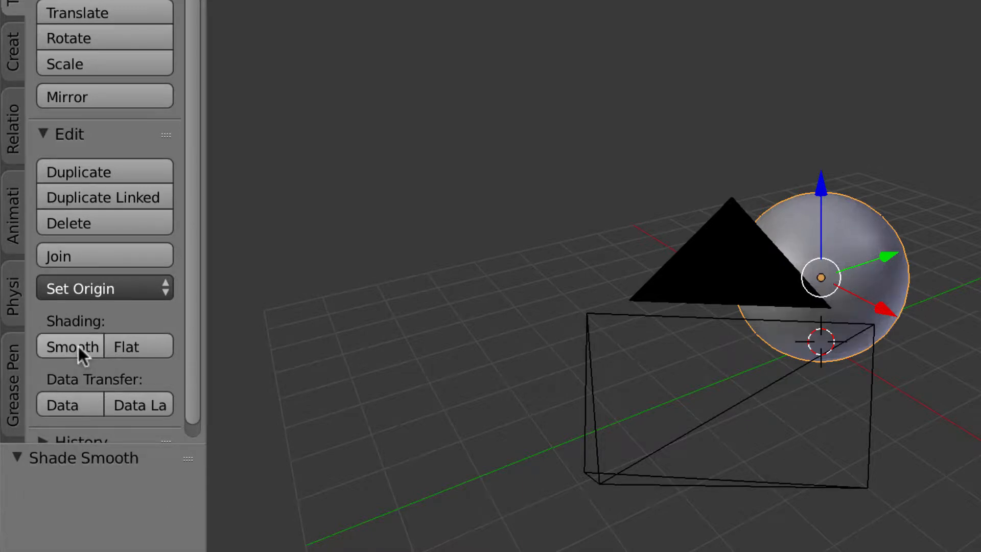
middle_drag(511, 307, 541, 296)
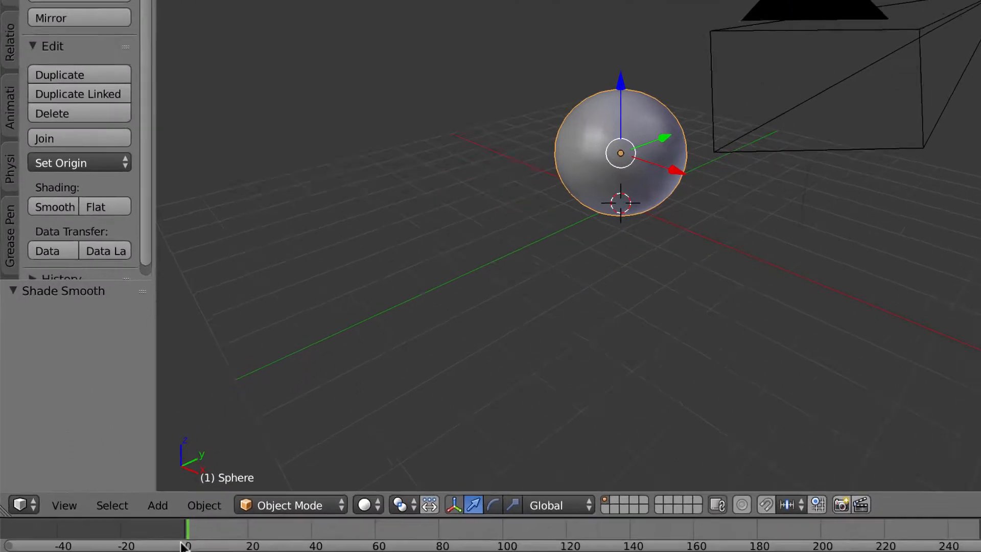
Step: Add a plane mesh to the scene
click(161, 508)
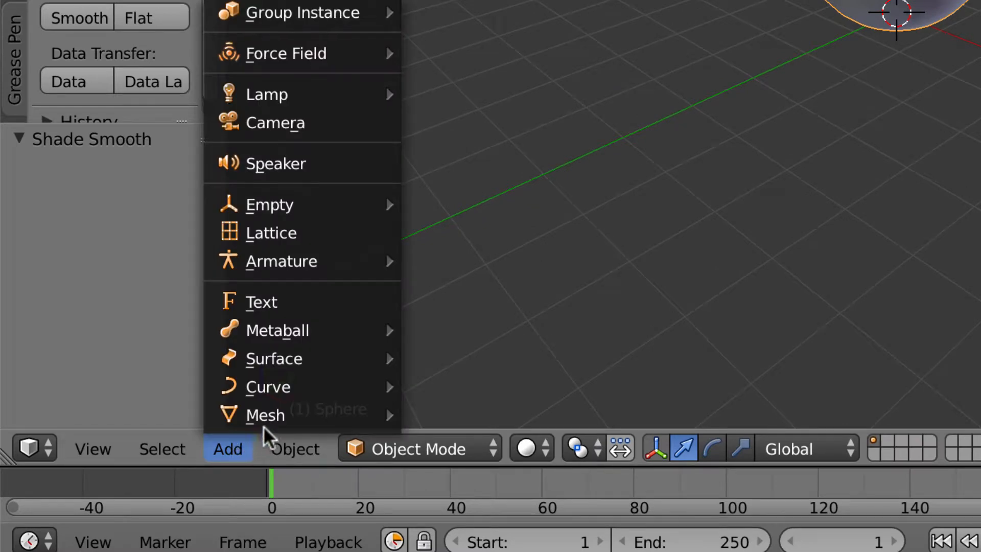
mouse_move(247, 416)
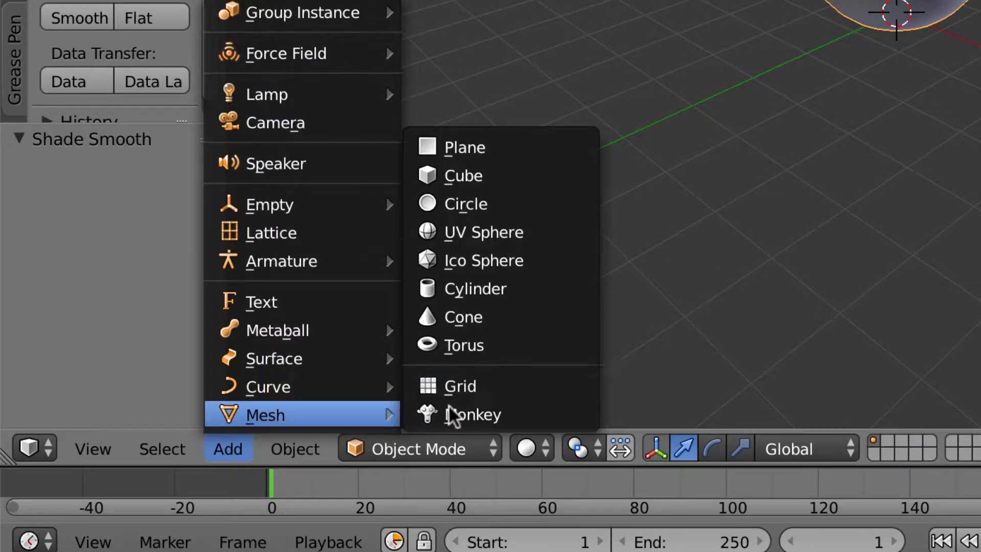
click(492, 150)
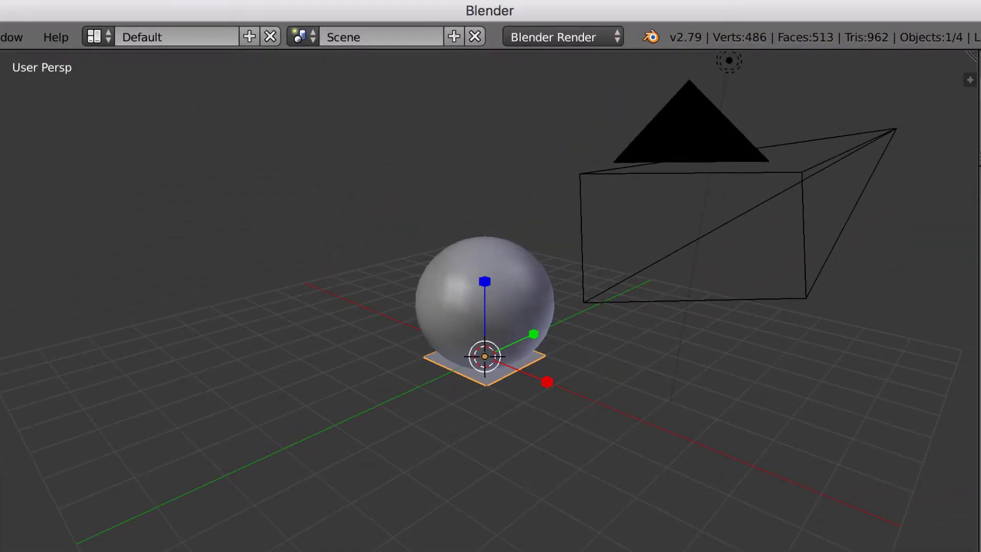
Step: Scale the plane along X and Y into a wide floor beneath the sphere
drag(546, 382, 945, 551)
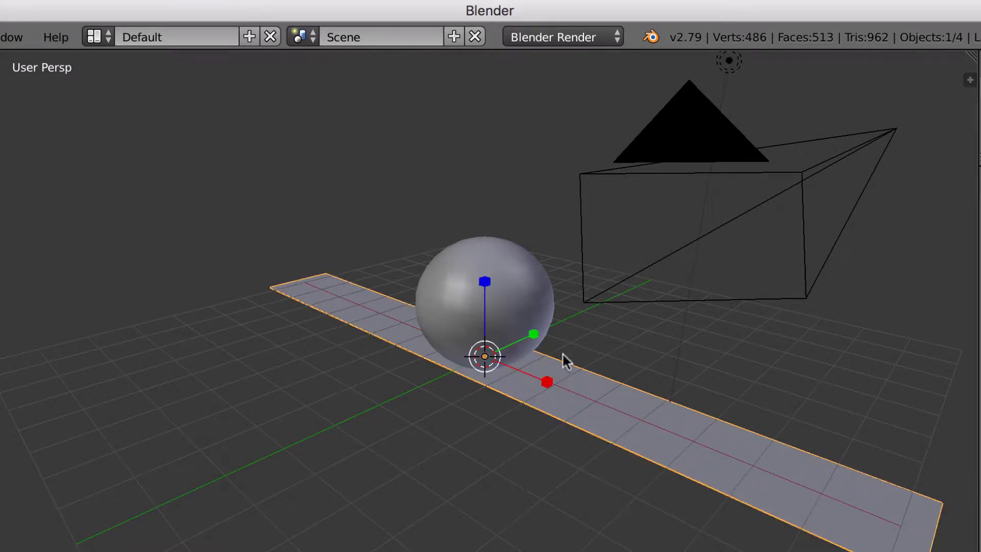
drag(535, 334, 816, 207)
mouse_move(533, 335)
mouse_down()
mouse_move(581, 307)
mouse_move(549, 333)
mouse_up()
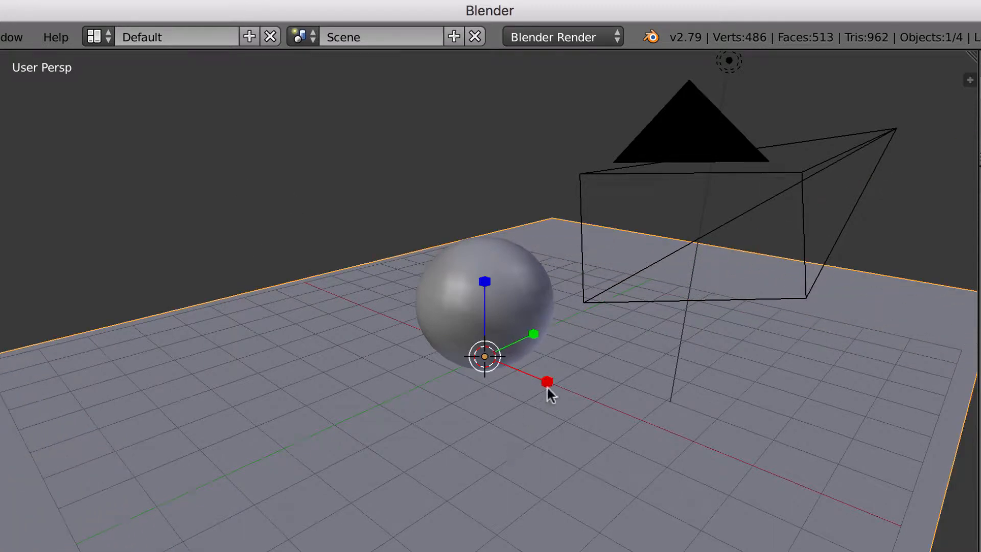
drag(547, 385, 587, 414)
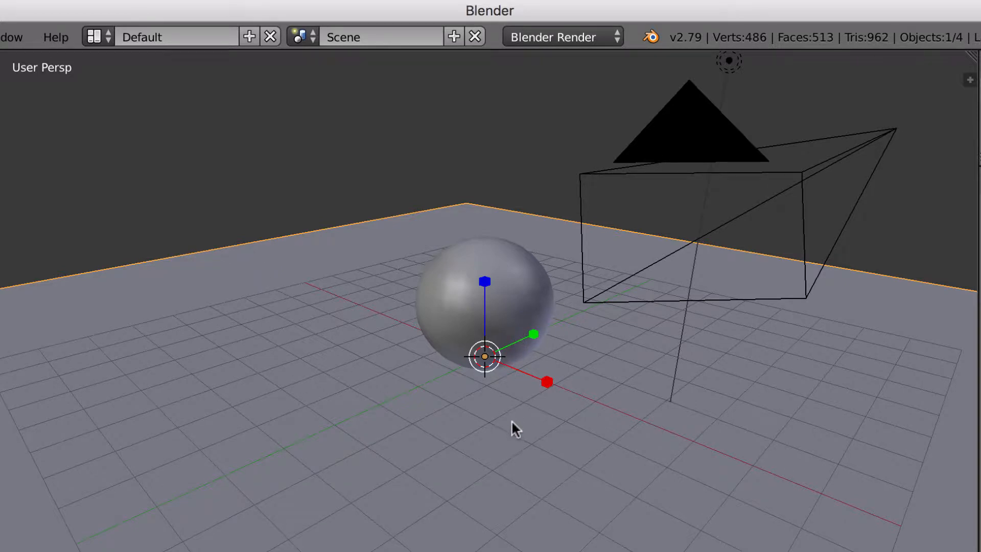
mouse_move(513, 427)
middle_down()
mouse_move(509, 408)
mouse_move(497, 428)
middle_up()
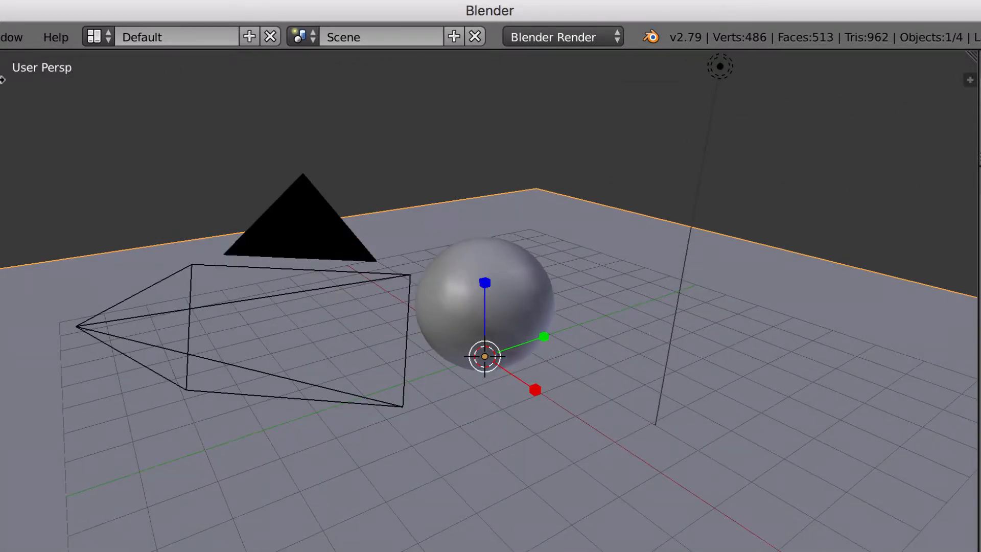
Step: Render the sphere casting its shadow on the floor, then restore the 3D View
click(1, 37)
click(4, 61)
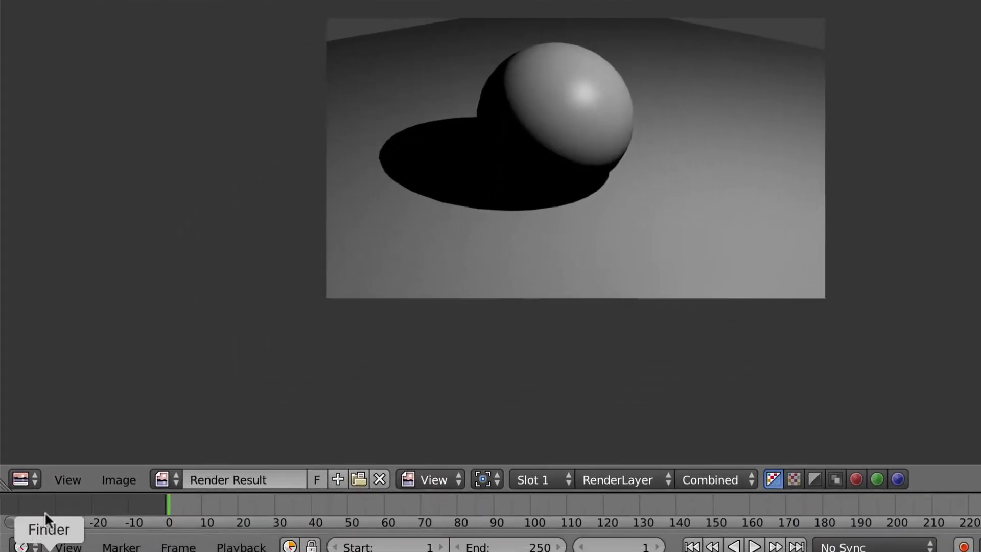
click(32, 477)
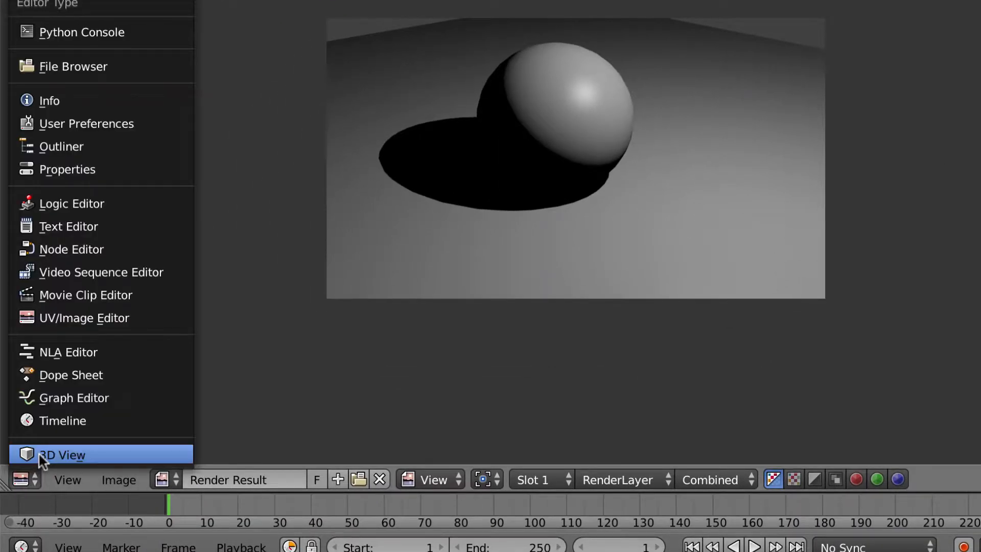
click(38, 452)
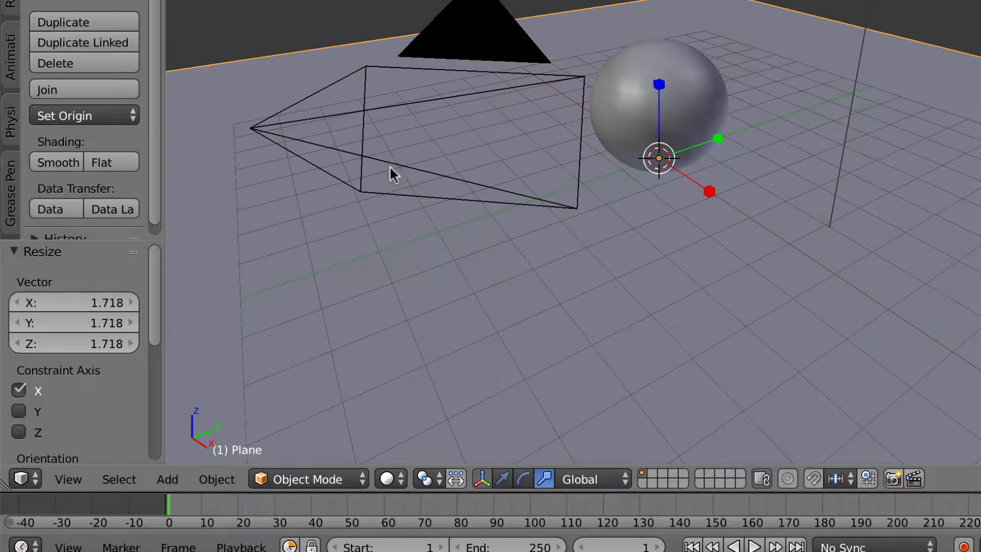
Step: Activate the move gizmo and enlarge the Outliner to list Camera, Lamp, Plane and Sphere
click(502, 479)
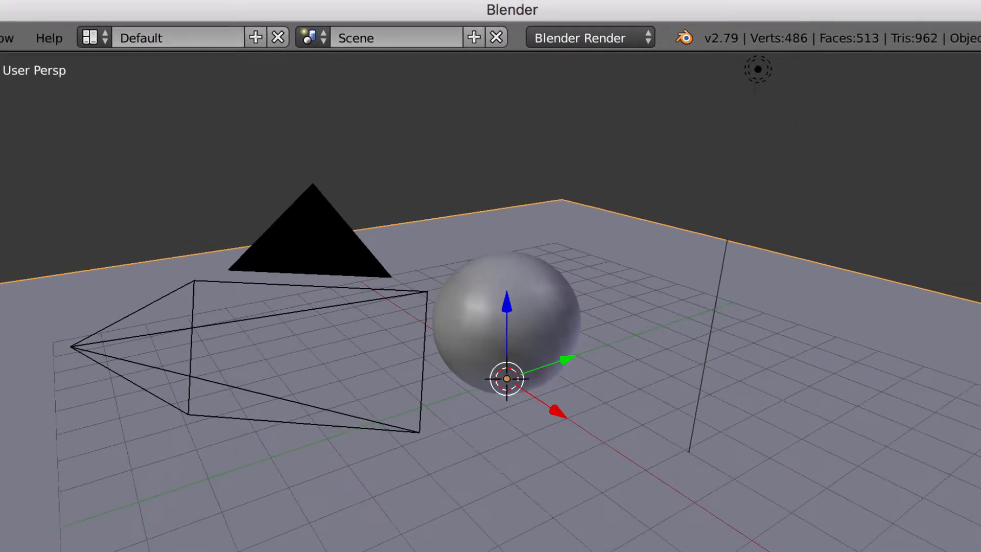
click(801, 106)
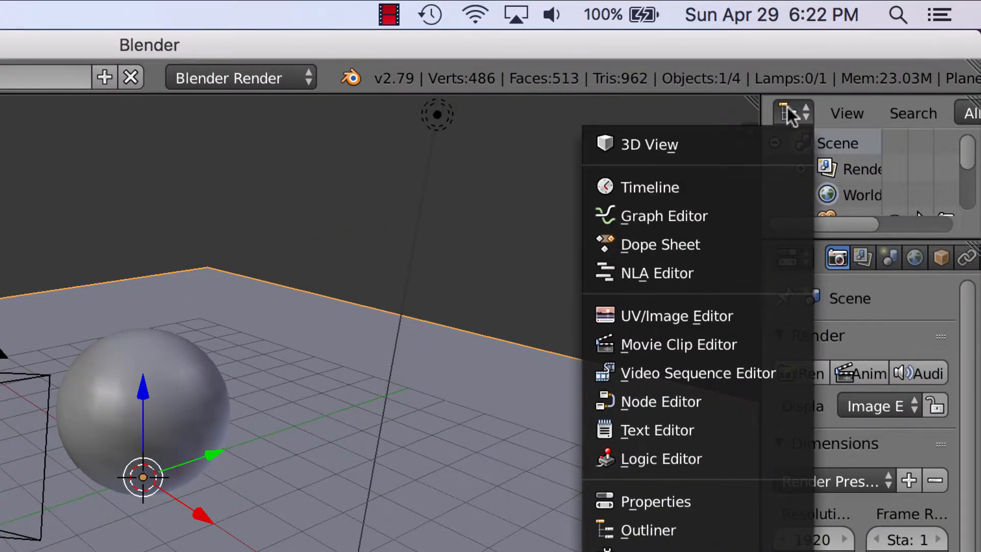
click(787, 106)
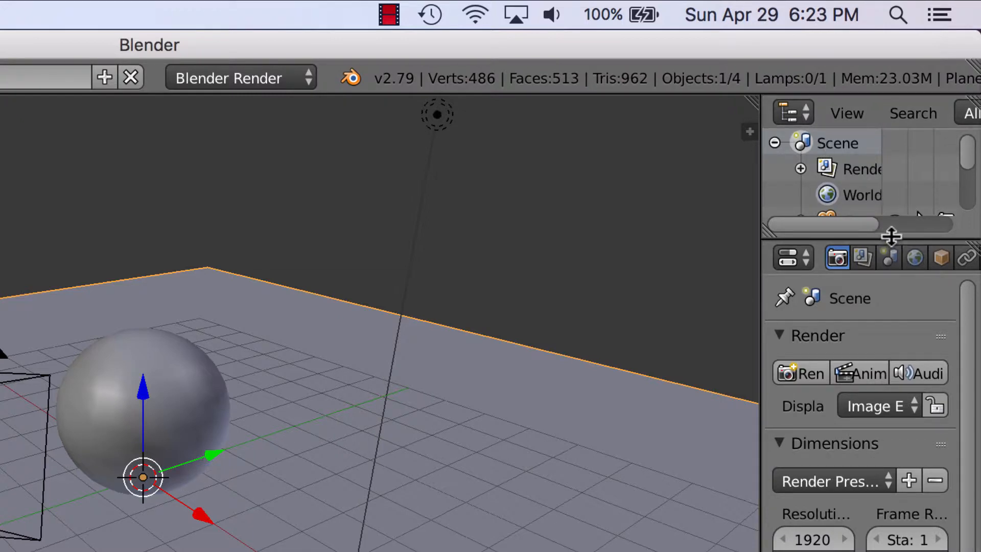
drag(892, 237, 909, 355)
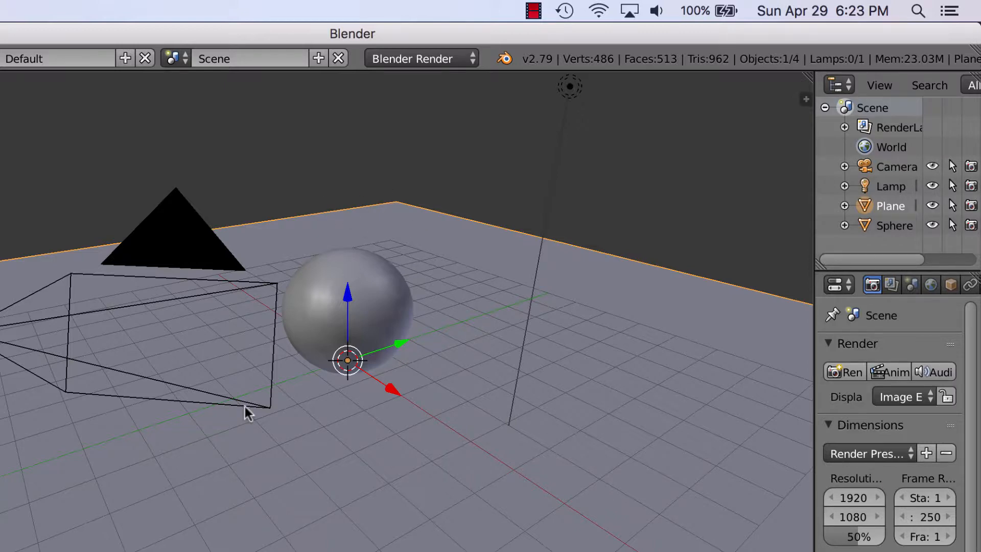
scroll(248, 409, left, 5)
scroll(250, 409, down, 3)
scroll(248, 407, right, 4)
scroll(247, 407, left, 3)
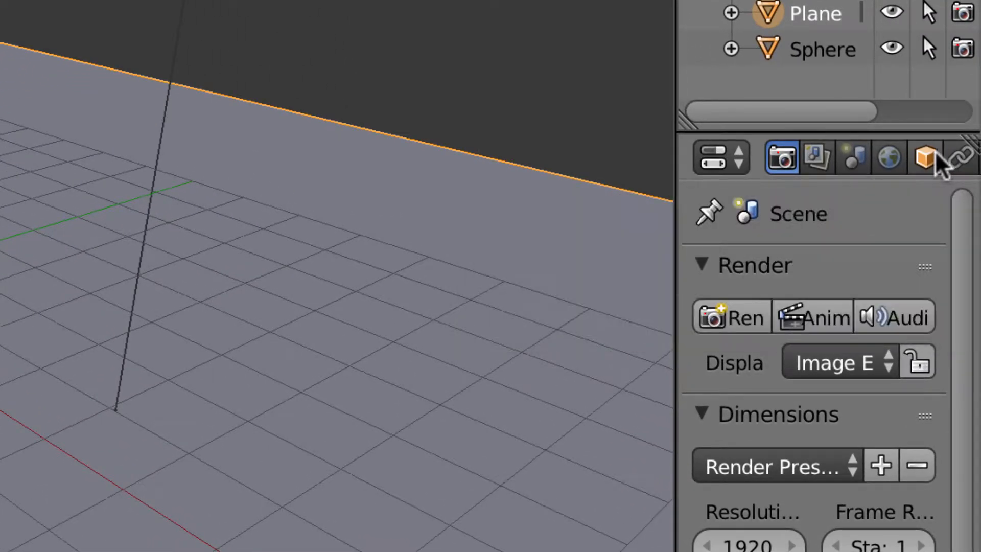
Step: Widen the properties area, show World settings, and enable Paper Sky and Blend Sky
middle_drag(940, 162, 871, 162)
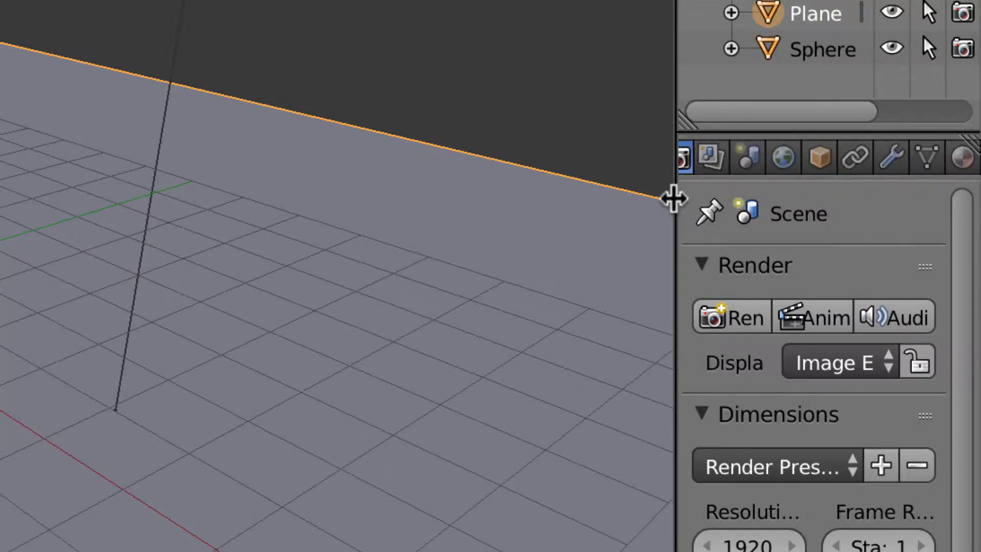
drag(676, 197, 506, 175)
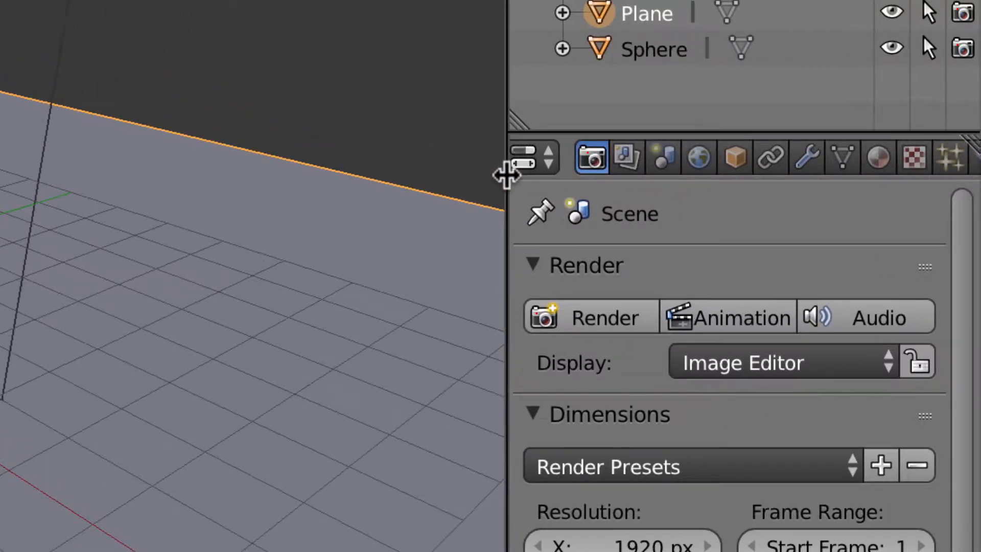
click(701, 159)
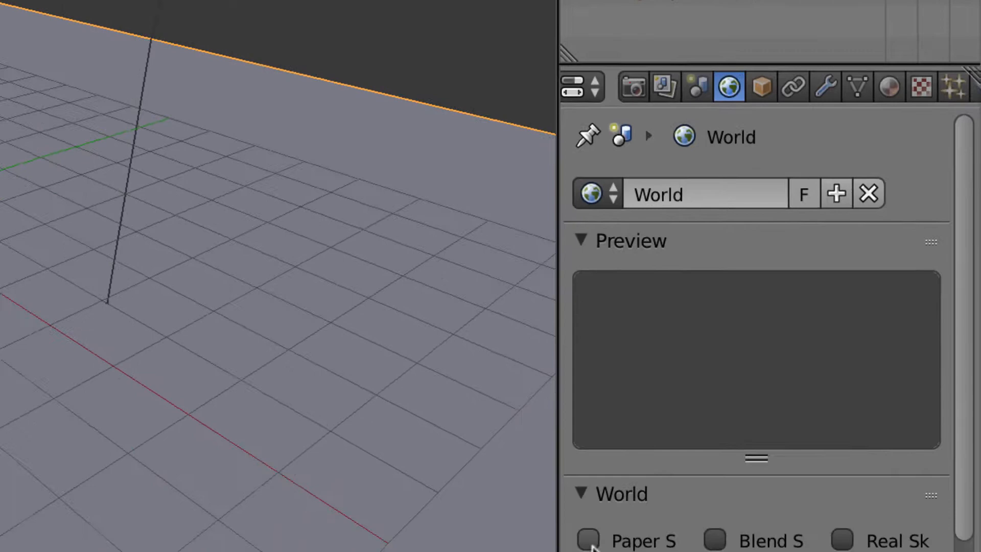
click(588, 541)
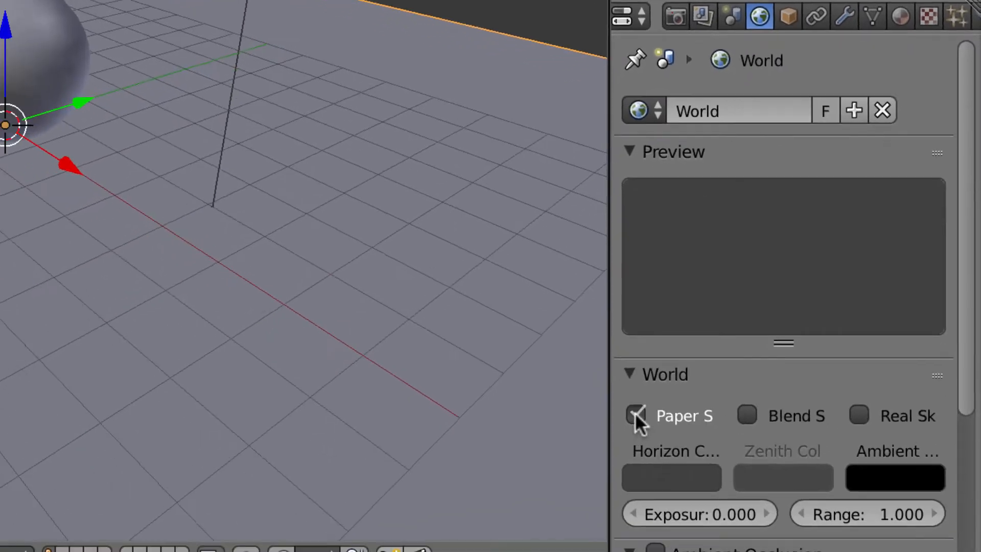
click(746, 415)
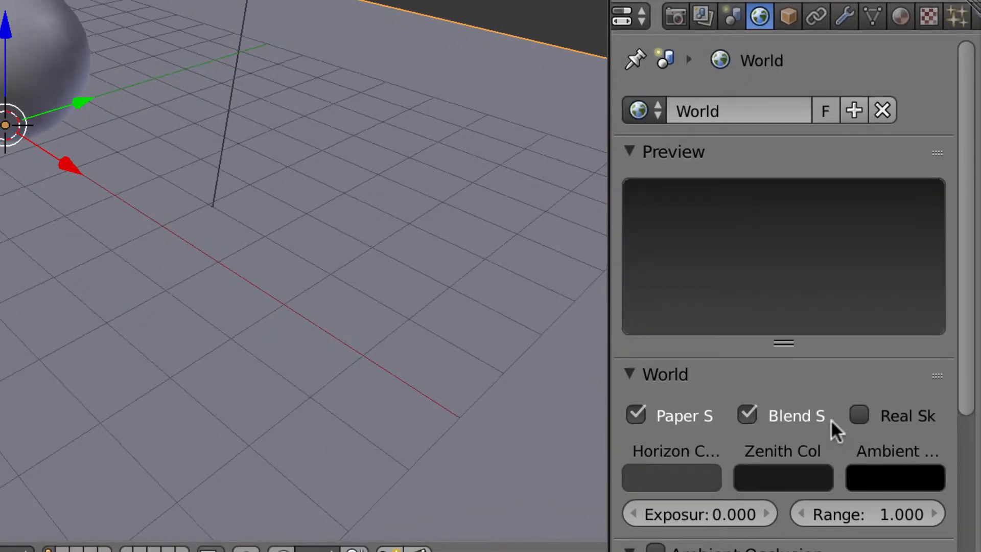
scroll(812, 432, down, 1)
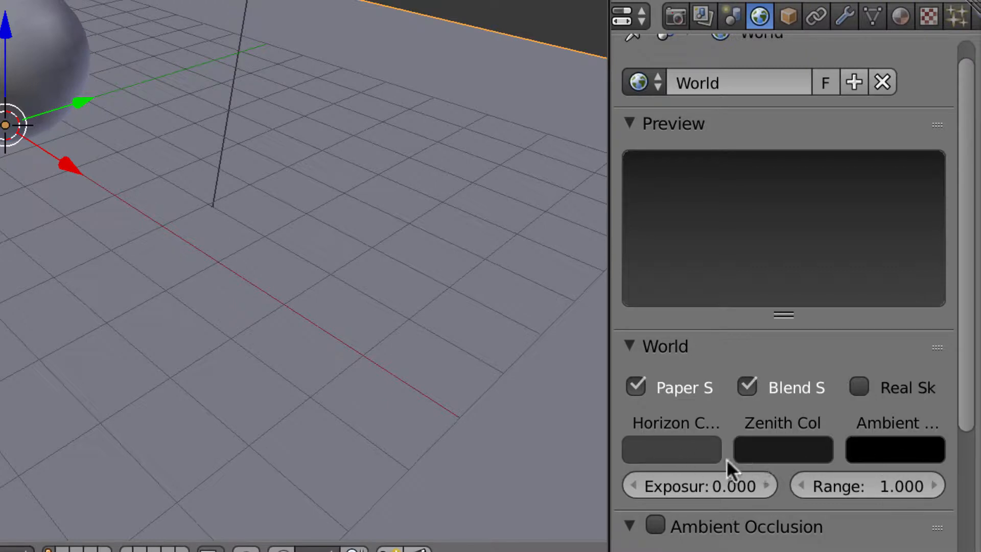
Step: Set the horizon colour to a light orange
click(695, 450)
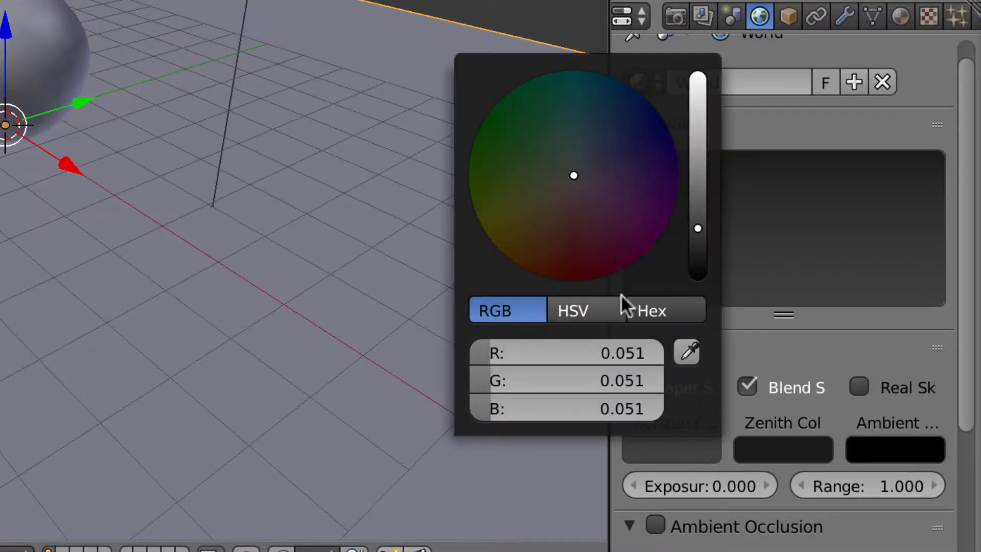
drag(698, 228, 698, 77)
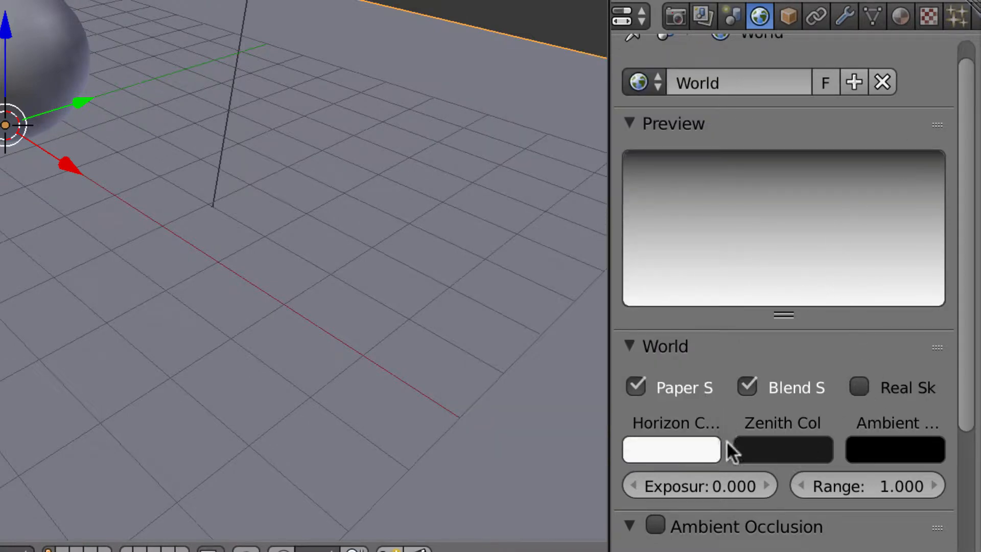
click(697, 449)
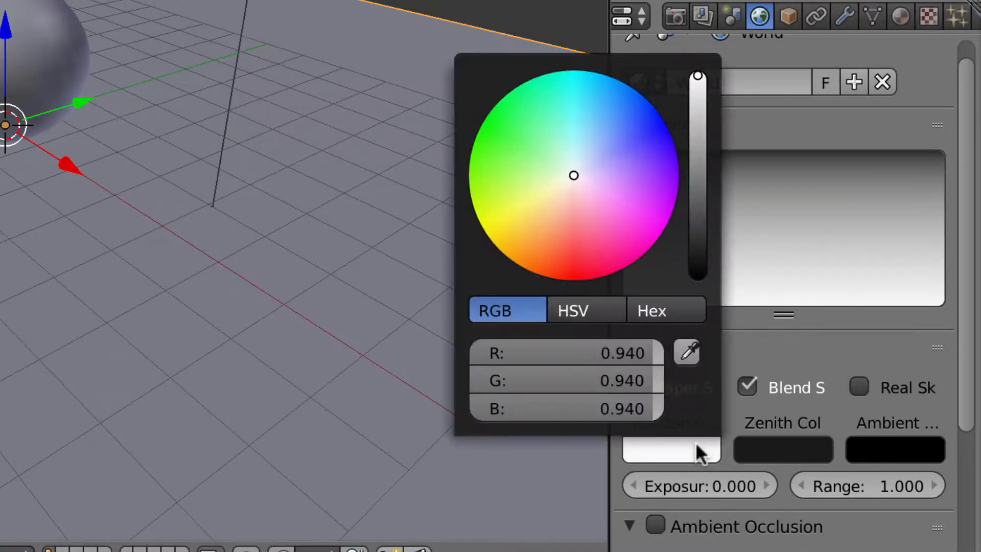
click(530, 248)
mouse_move(535, 242)
mouse_down()
mouse_move(545, 215)
mouse_move(537, 238)
mouse_up()
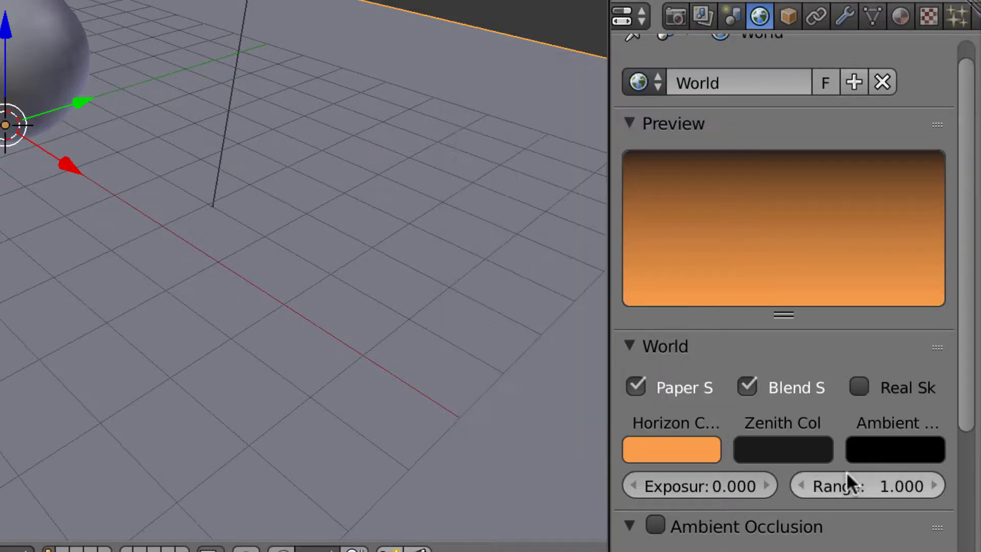
Step: Set the zenith colour to blue and check the sky gradient in the preview
click(814, 445)
drag(810, 260, 810, 131)
click(719, 93)
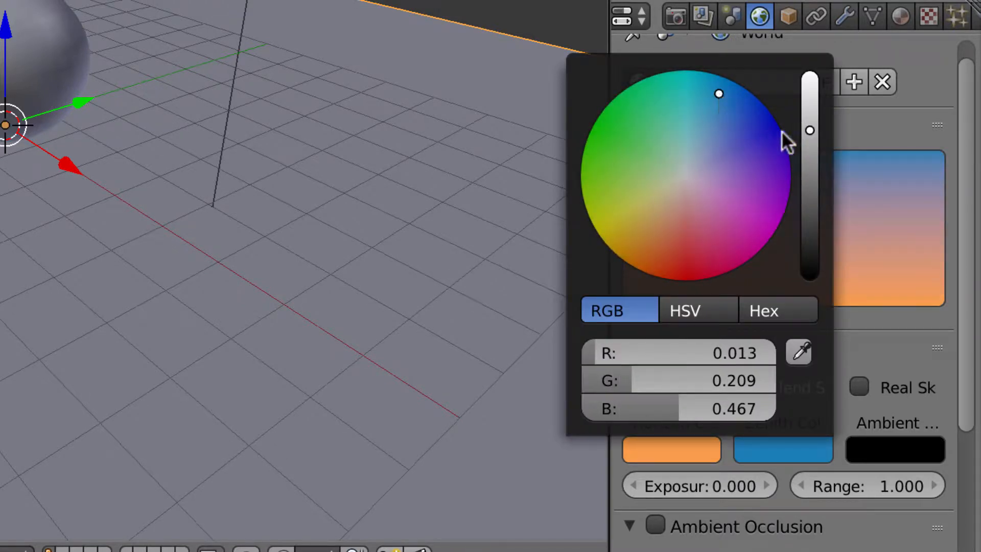
click(896, 127)
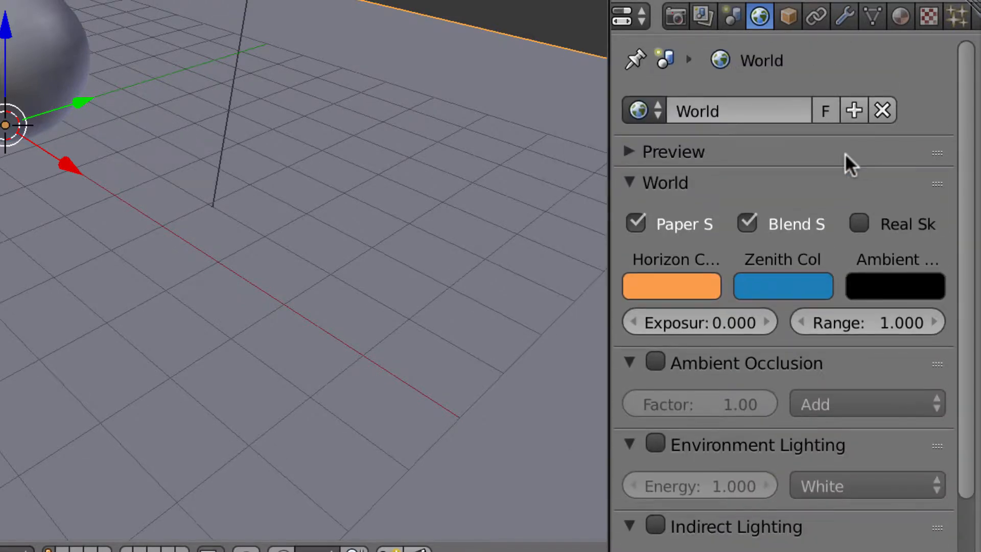
click(846, 154)
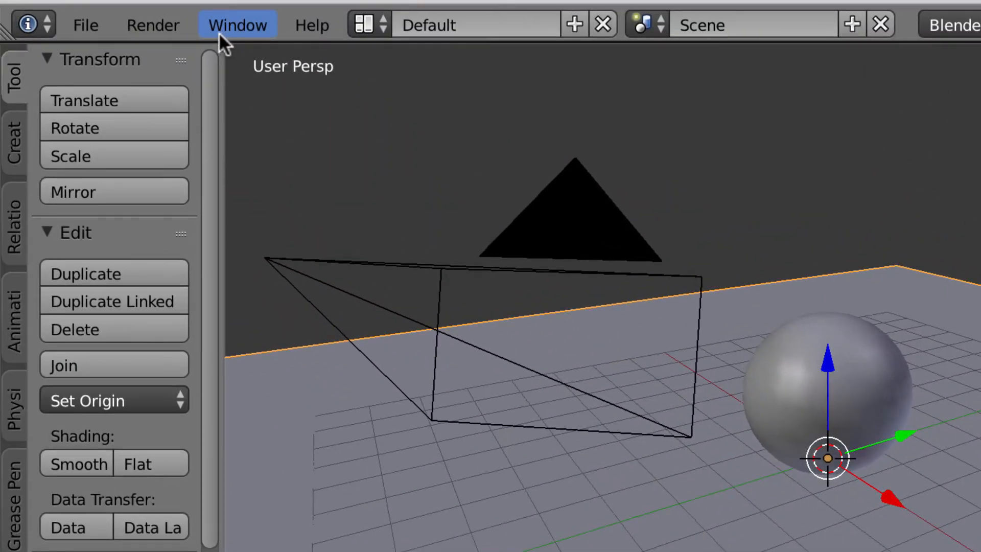
Step: Render a test image, then orbit and zoom around the sphere, camera and lamp
click(175, 25)
click(180, 49)
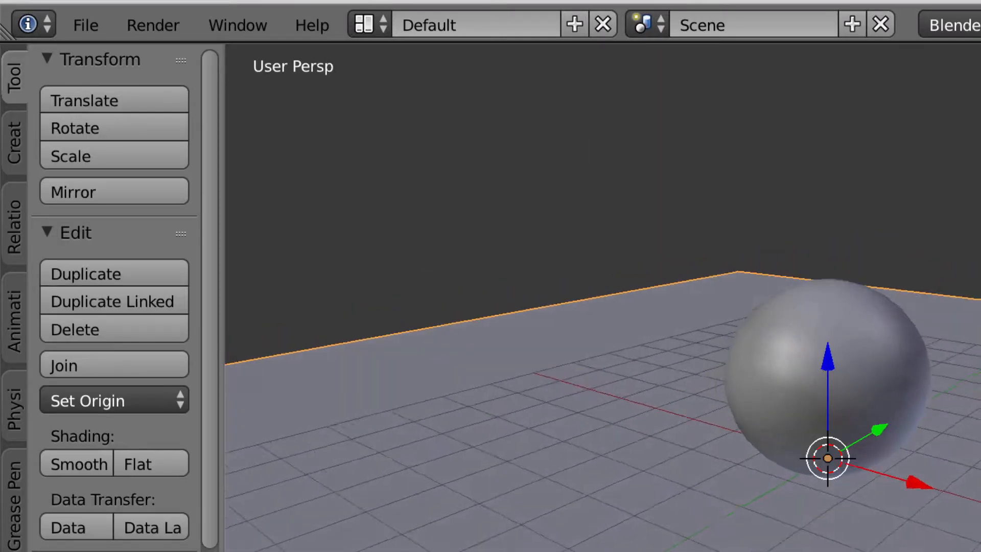
middle_drag(715, 307, 572, 304)
scroll(572, 304, down, 3)
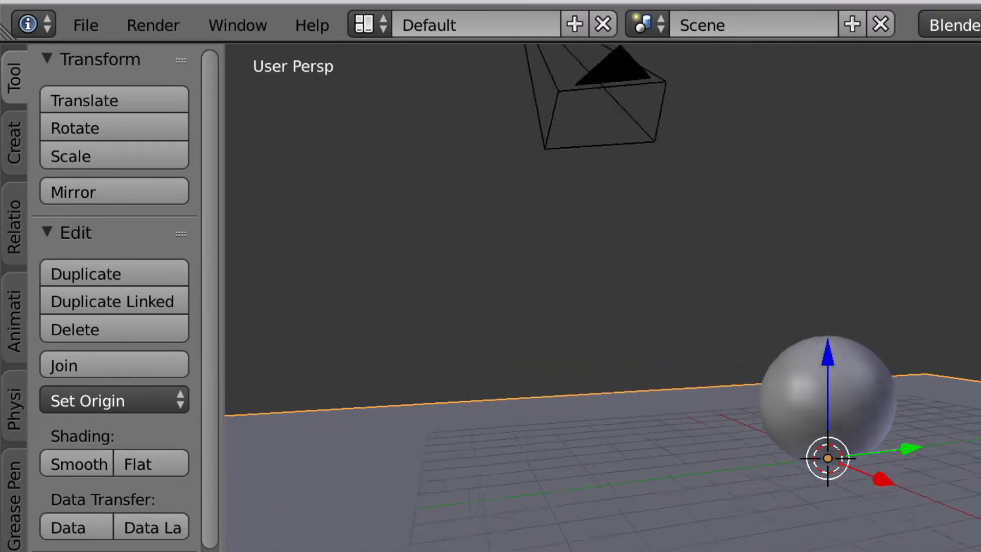
scroll(828, 458, up, 5)
scroll(828, 458, down, 5)
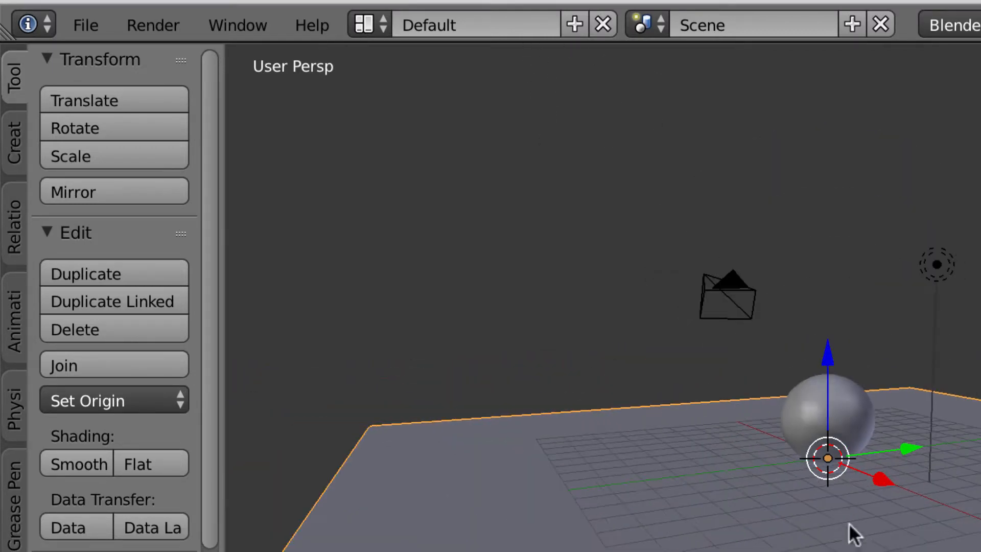
middle_drag(682, 484, 708, 524)
scroll(828, 458, up, 5)
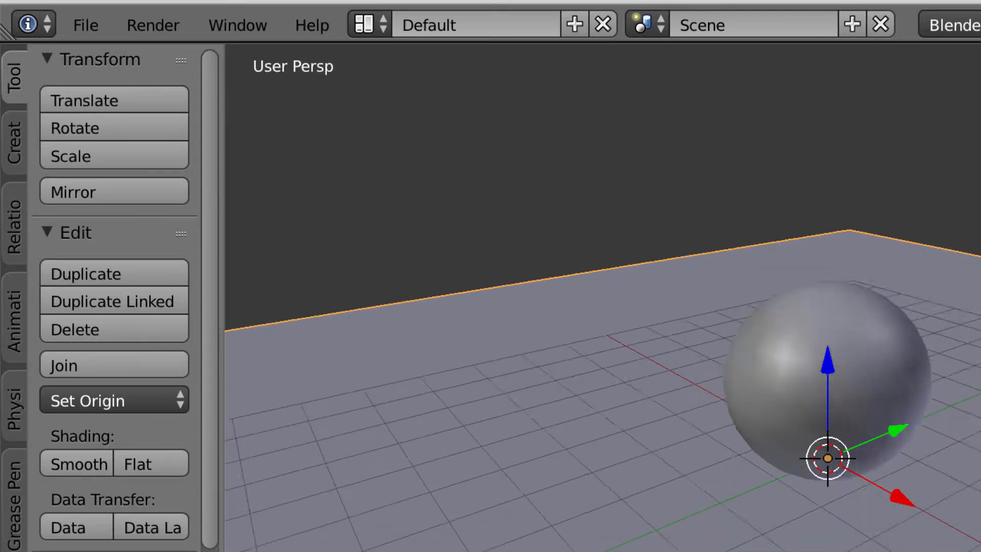
scroll(828, 458, down, 3)
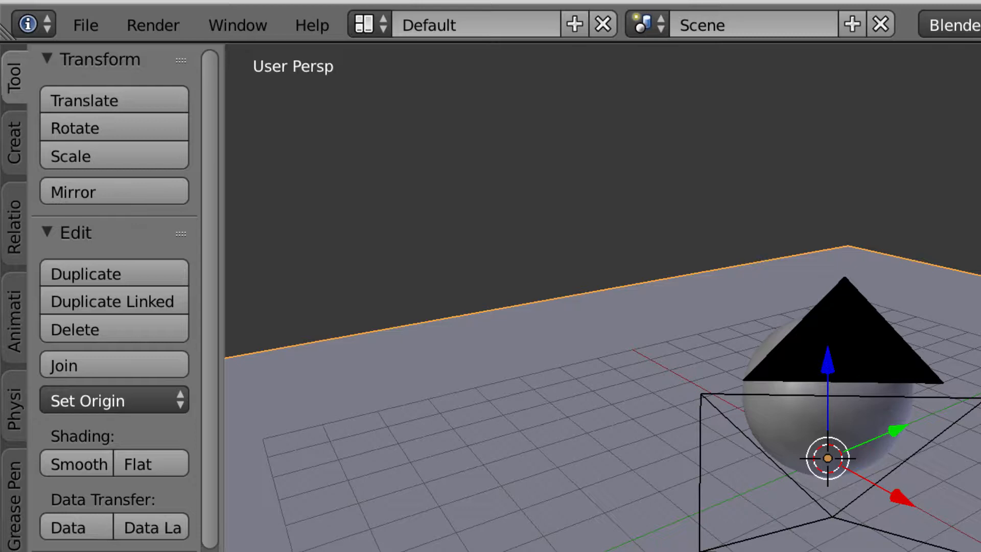
middle_drag(511, 307, 803, 368)
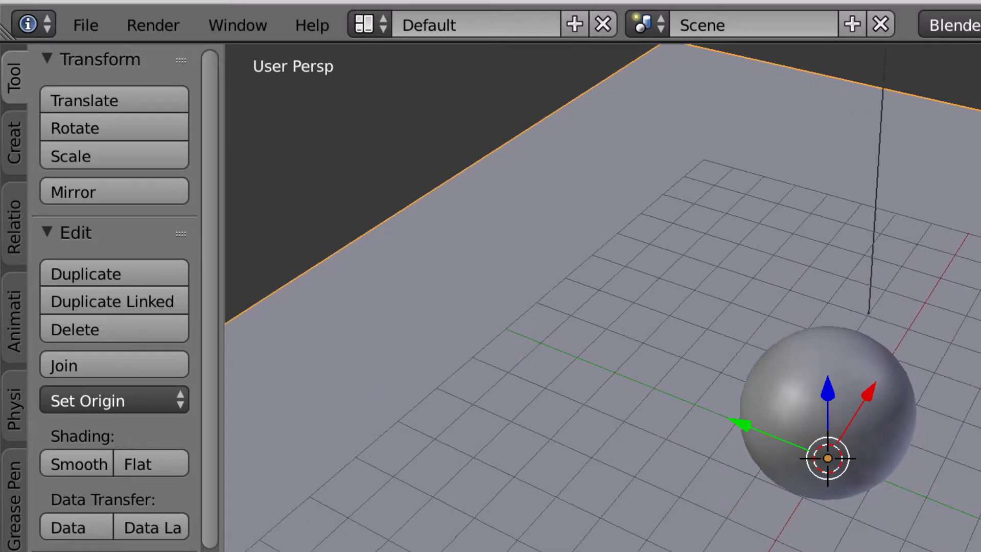
Step: Orbit to a low angle across the plane and align the active camera to this view
click(86, 551)
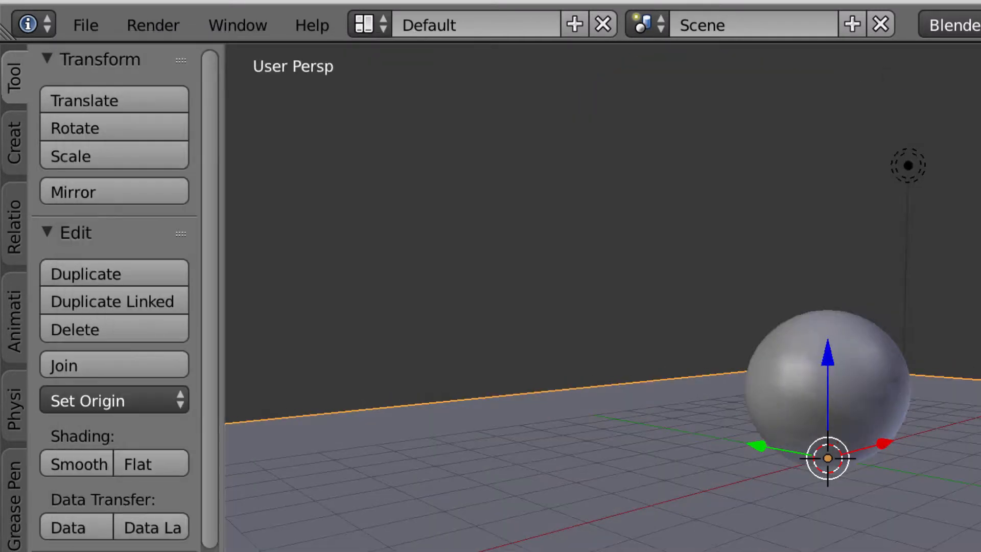
middle_drag(588, 286, 626, 317)
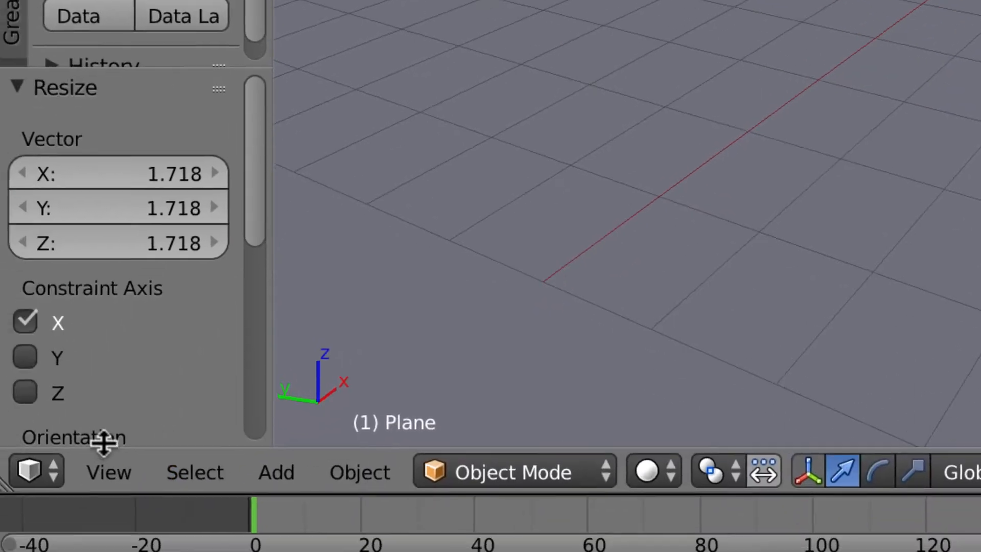
click(118, 479)
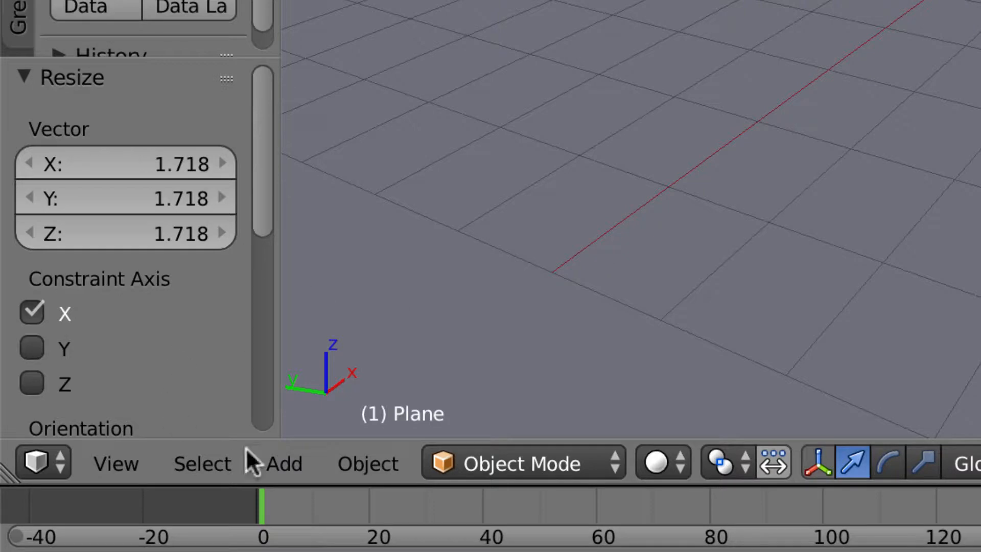
click(128, 470)
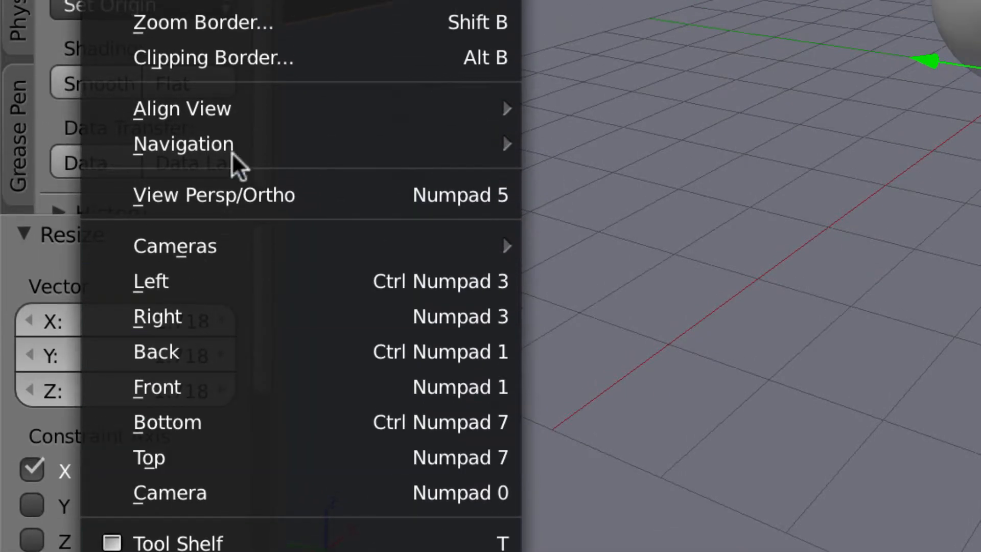
mouse_move(251, 115)
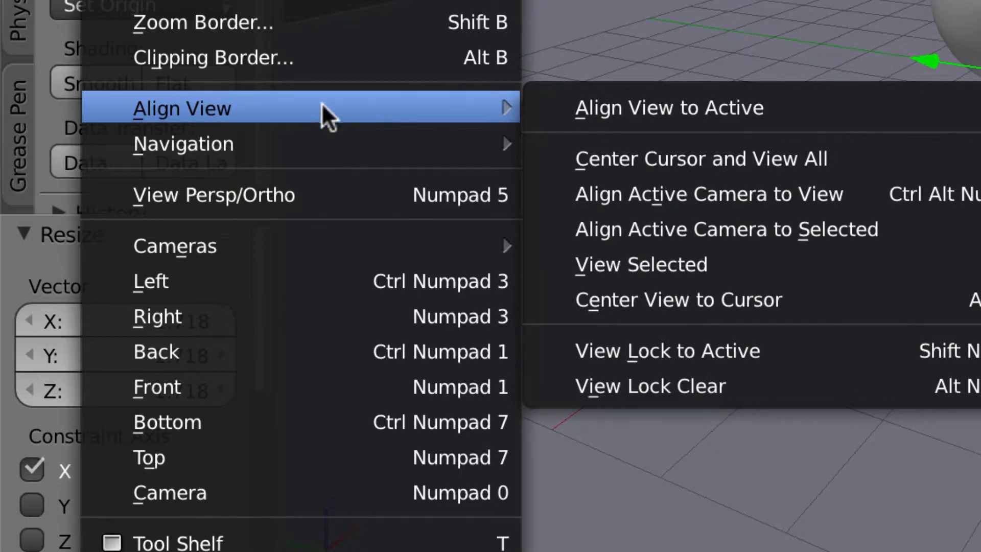
click(620, 198)
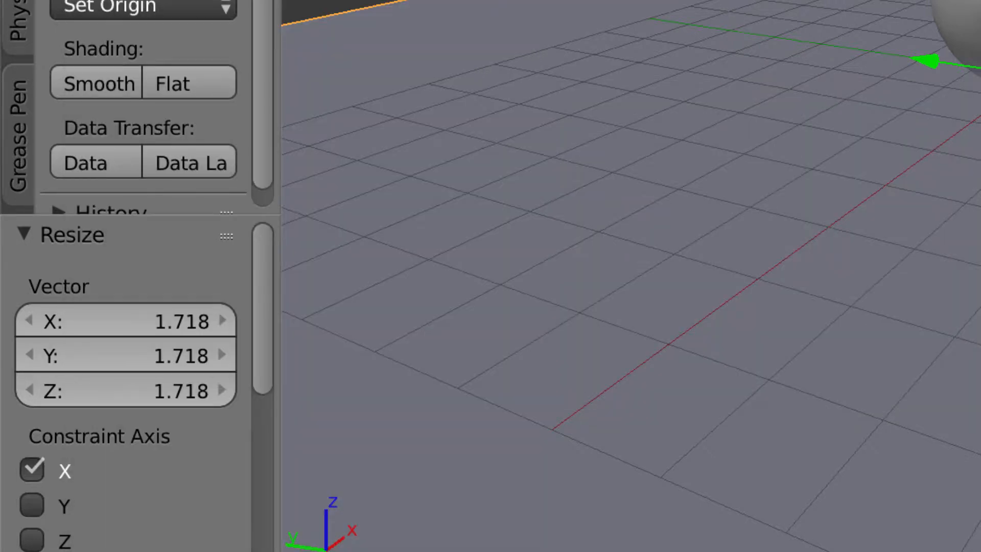
middle_drag(659, 302, 593, 303)
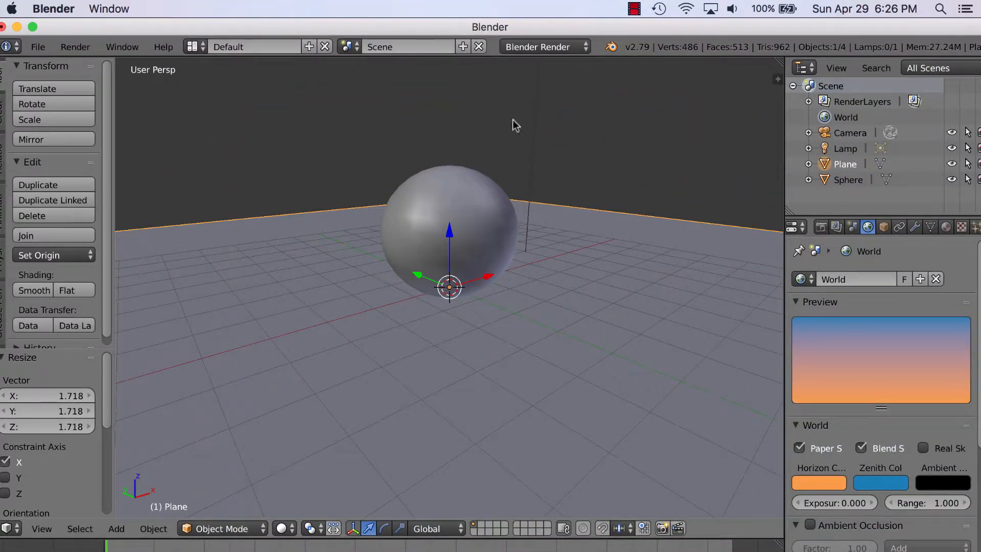
Step: Select the sphere, create new material Material.001, and go to its Texture settings
right_click(489, 211)
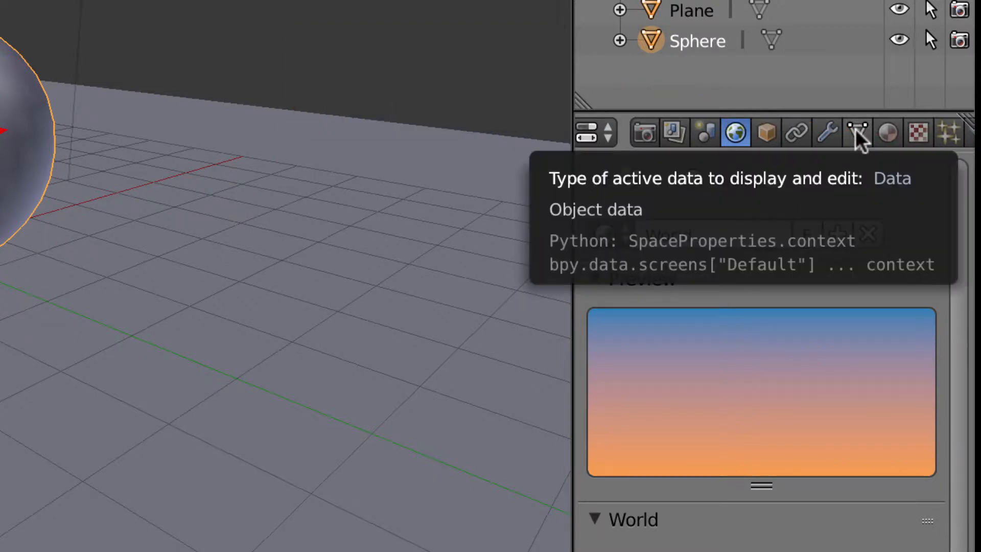
click(887, 134)
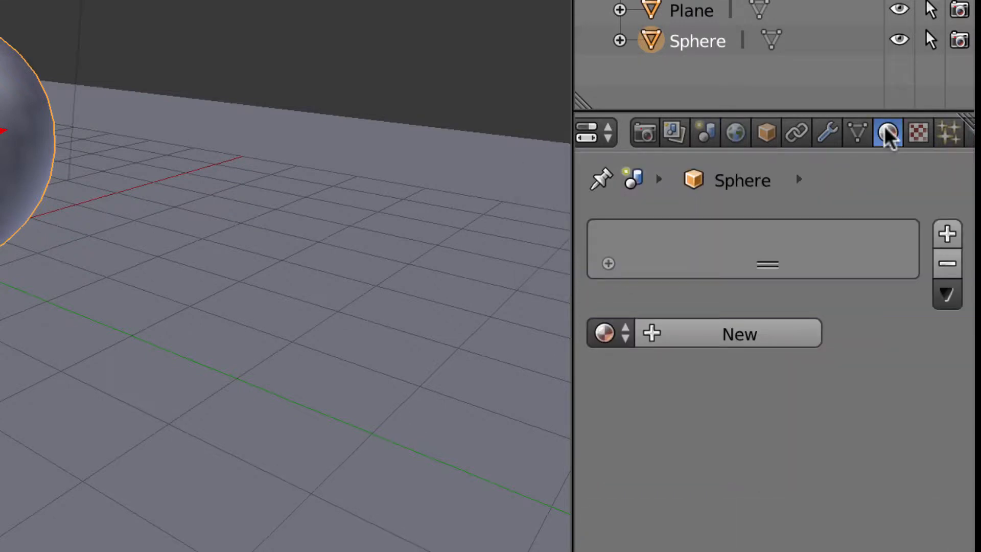
click(742, 335)
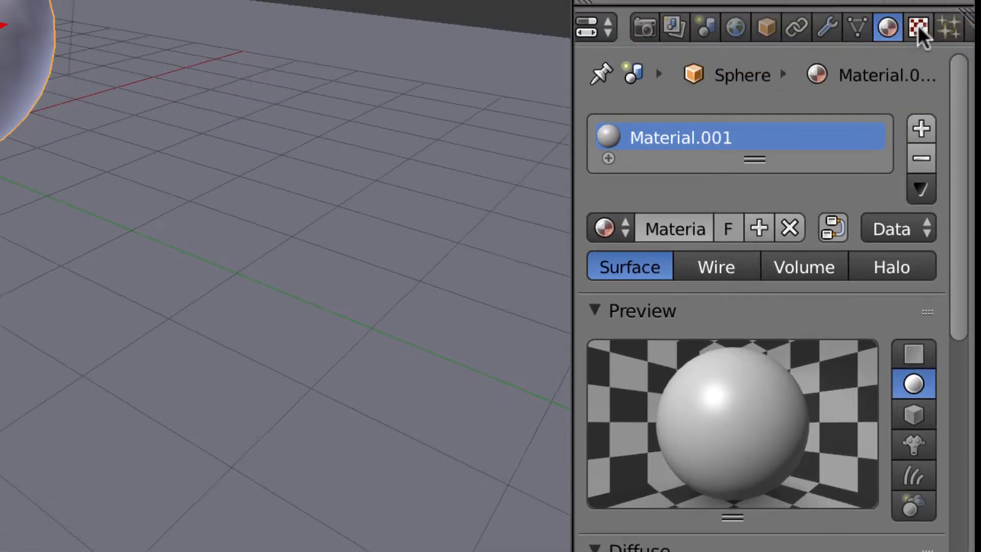
click(919, 27)
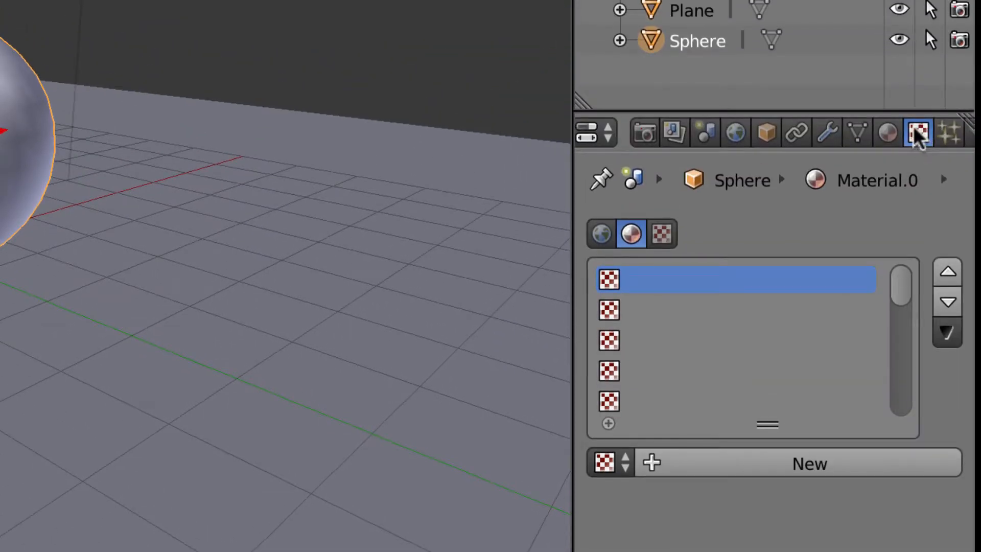
Step: Add a new Stucci texture to Material.001 (Plastic, Soft noise, size 0.25, turbulence 5.00)
click(799, 469)
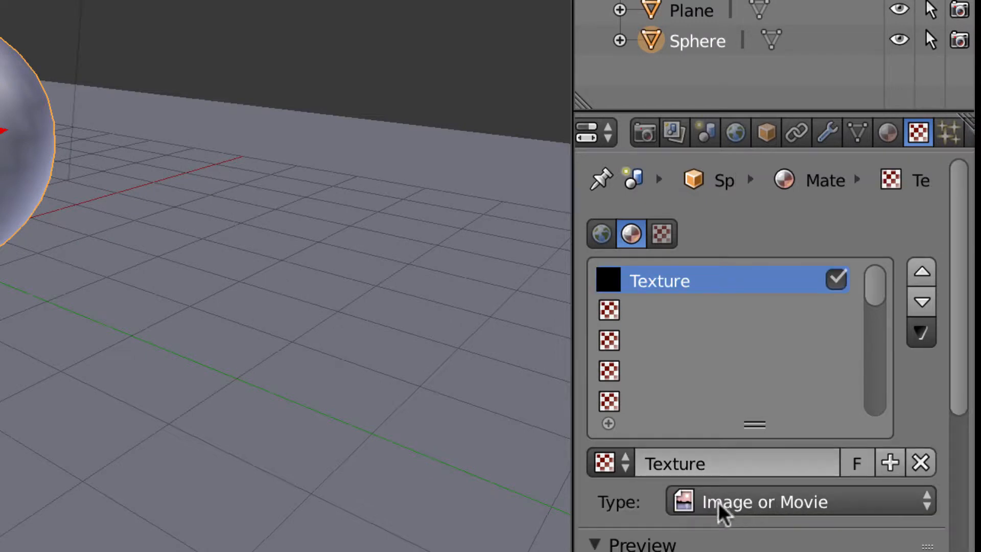
click(769, 502)
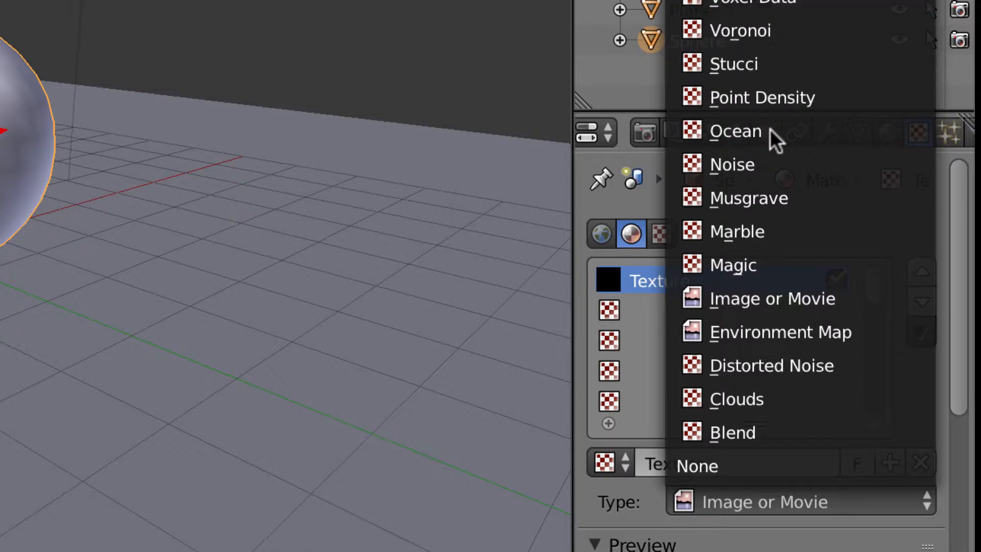
click(760, 72)
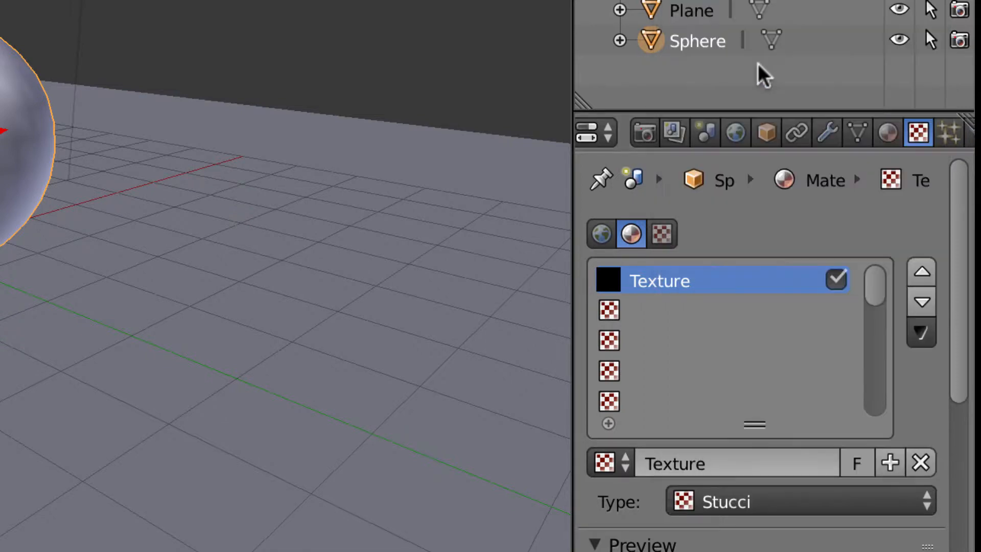
scroll(877, 520, down, 8)
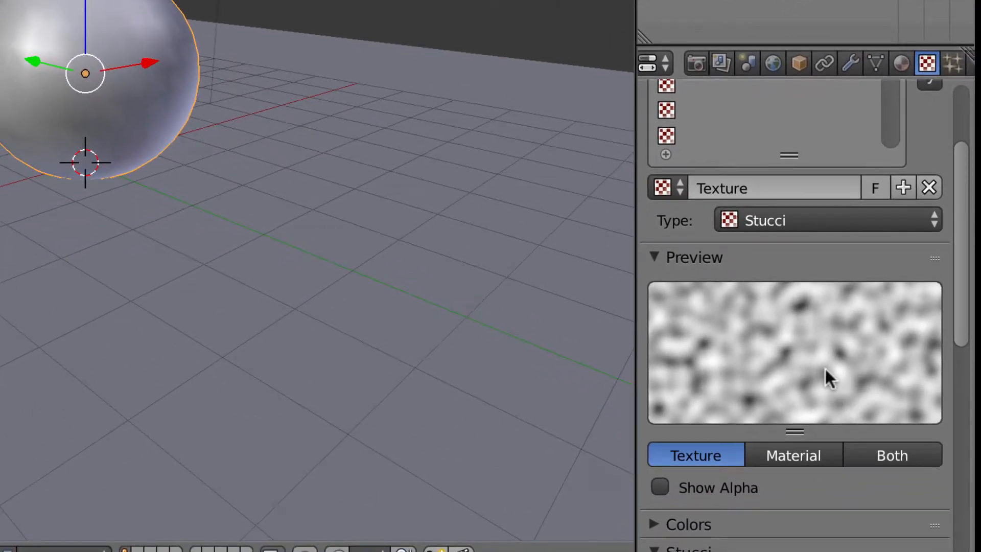
scroll(825, 367, down, 5)
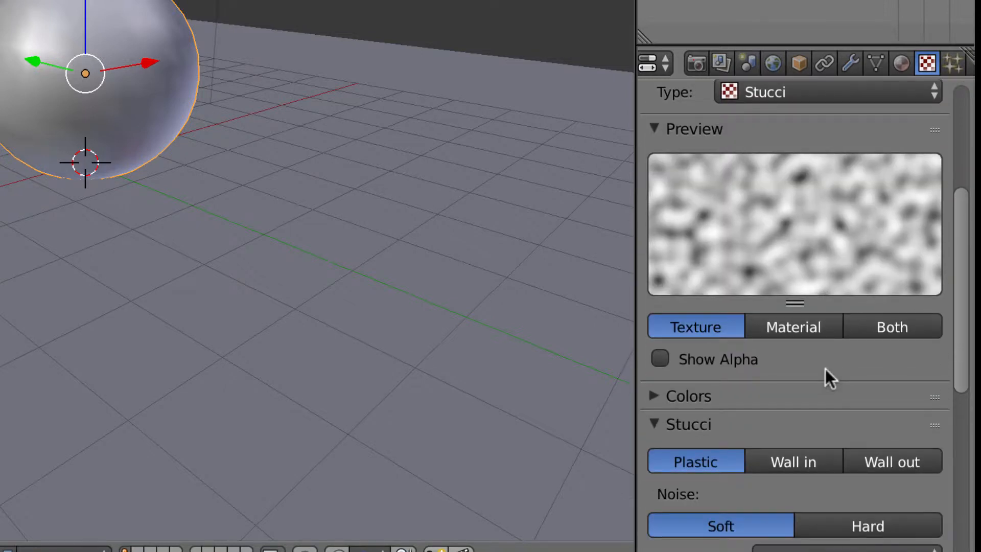
scroll(826, 369, down, 12)
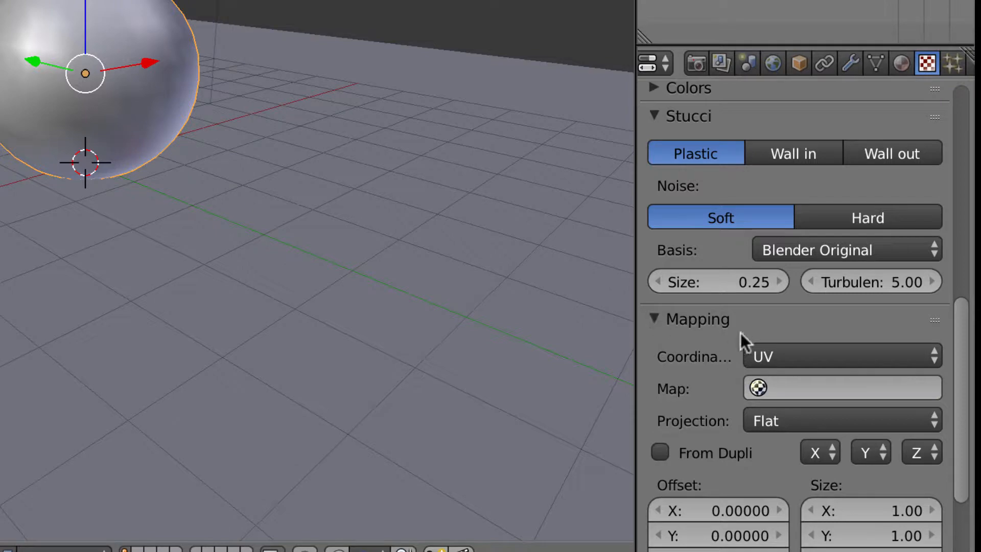
scroll(749, 335, up, 5)
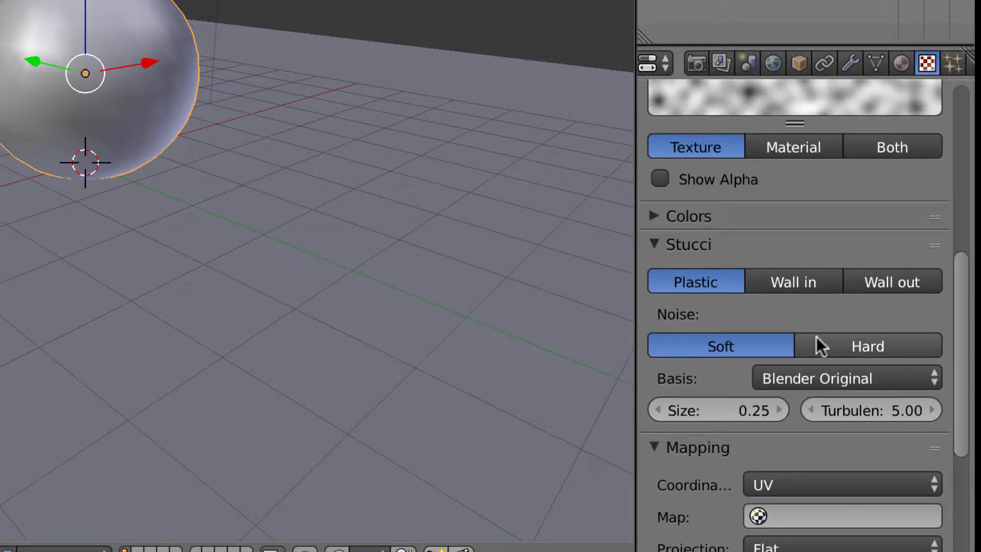
scroll(814, 350, down, 3)
scroll(814, 350, down, 4)
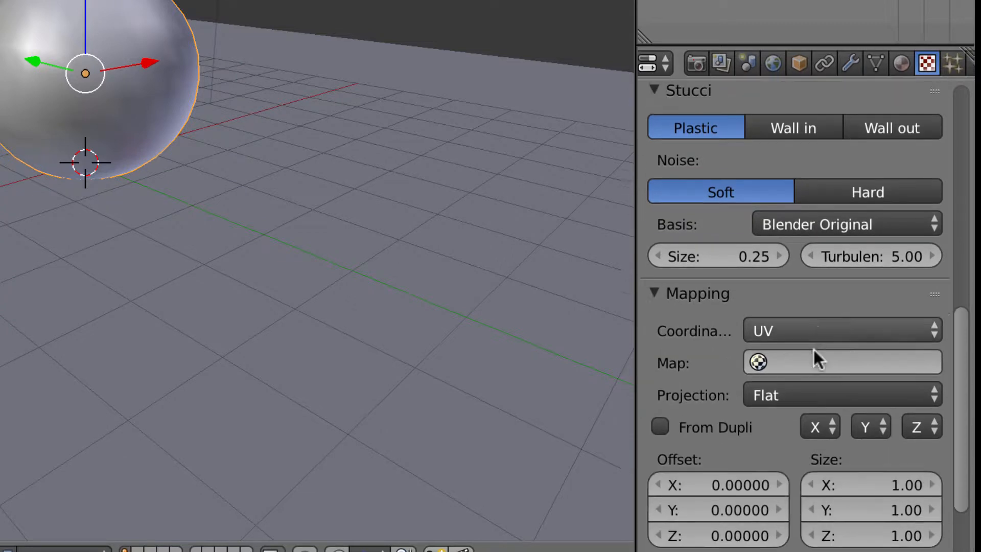
Step: Map the Stucci texture with Sphere projection and Object coordinates instead of UV
click(825, 373)
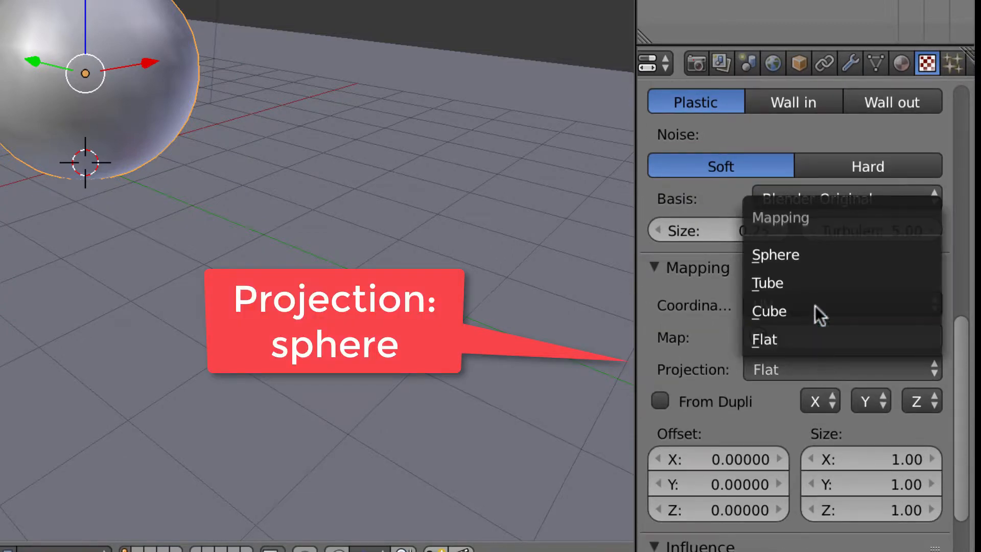
click(818, 255)
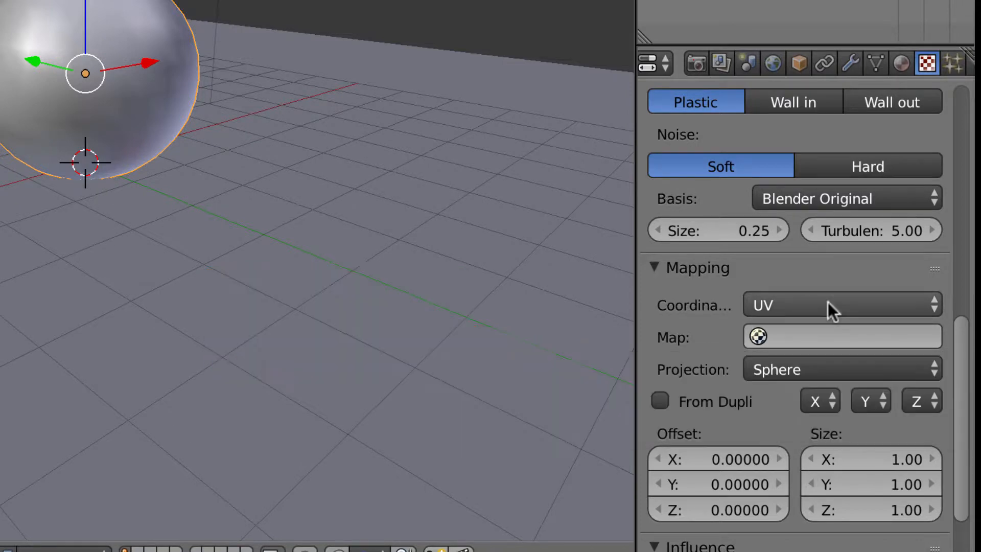
click(828, 305)
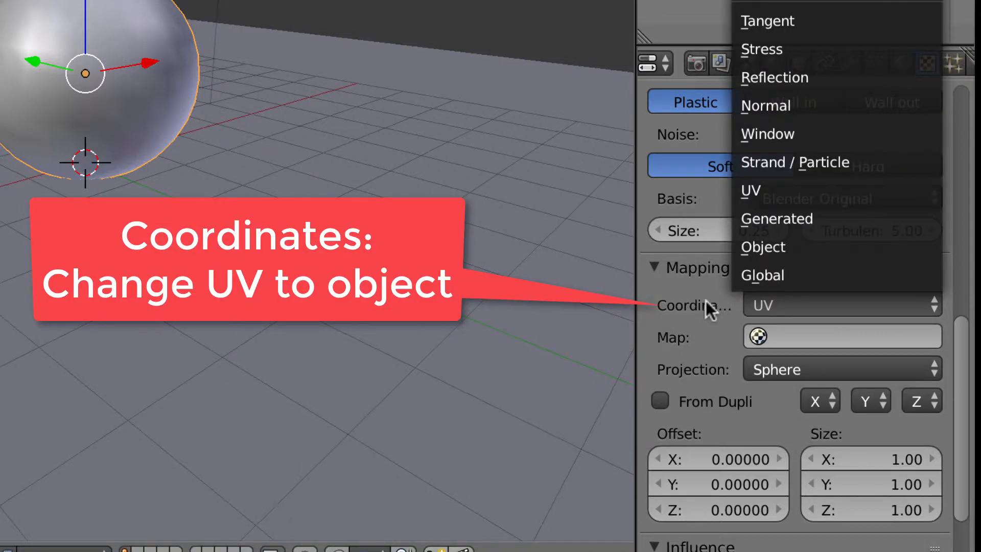
click(864, 305)
click(833, 247)
scroll(832, 248, up, 10)
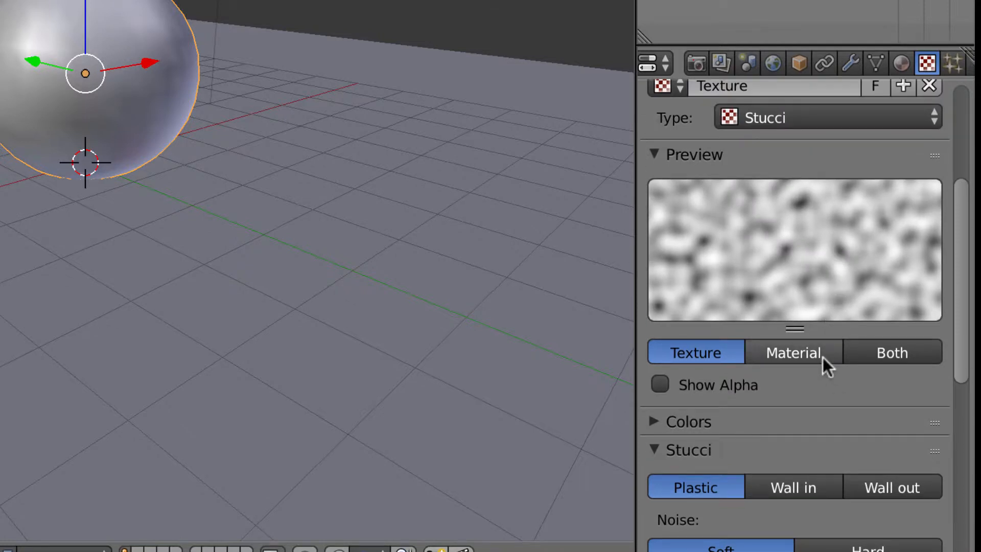
Step: Preview the texture on a material sphere and begin toning down its magenta tint colour
click(823, 357)
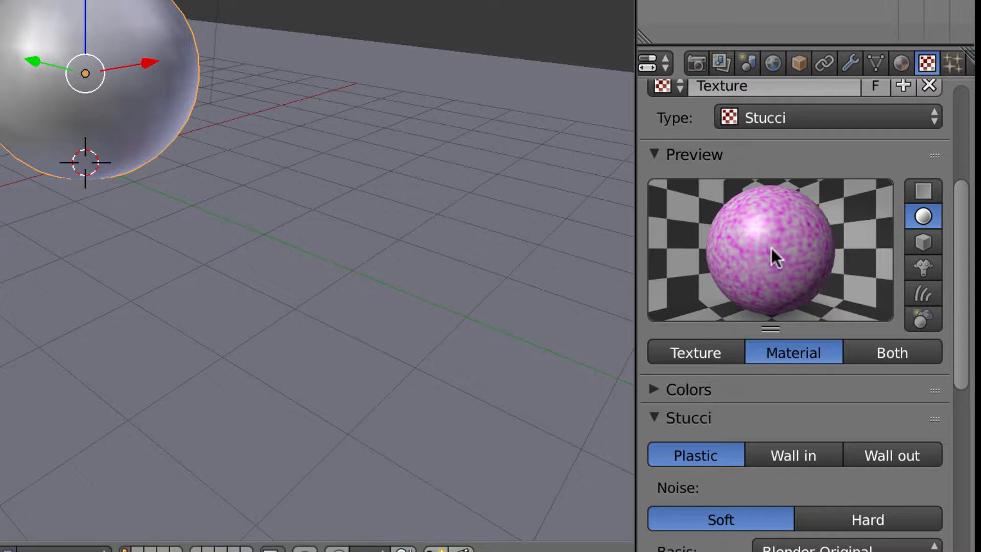
scroll(830, 411, down, 10)
scroll(828, 407, down, 15)
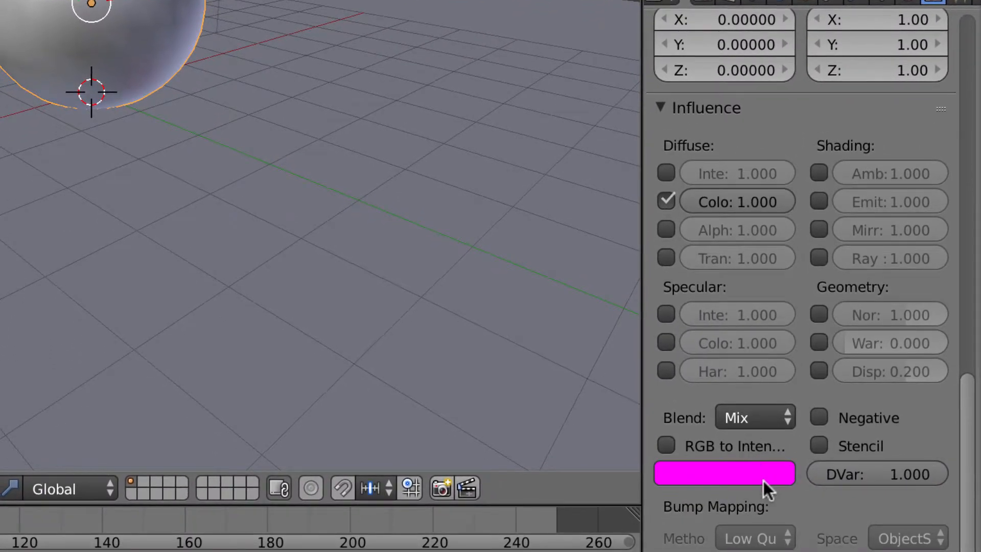
click(763, 481)
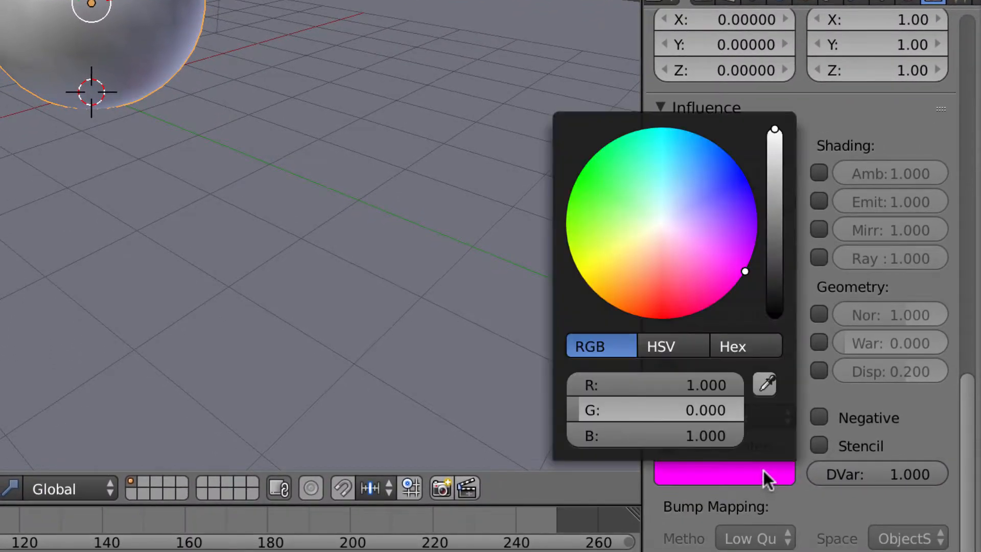
drag(768, 134, 679, 213)
drag(775, 267, 775, 189)
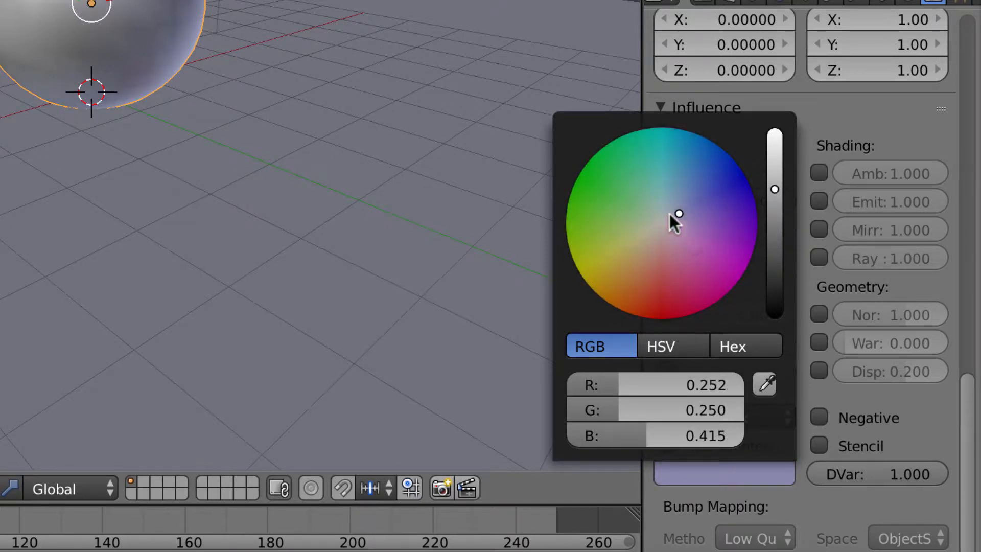
Step: Set the texture's tint colour to near-white (R 0.962, G 1.000, B 0.953)
scroll(864, 154, up, 15)
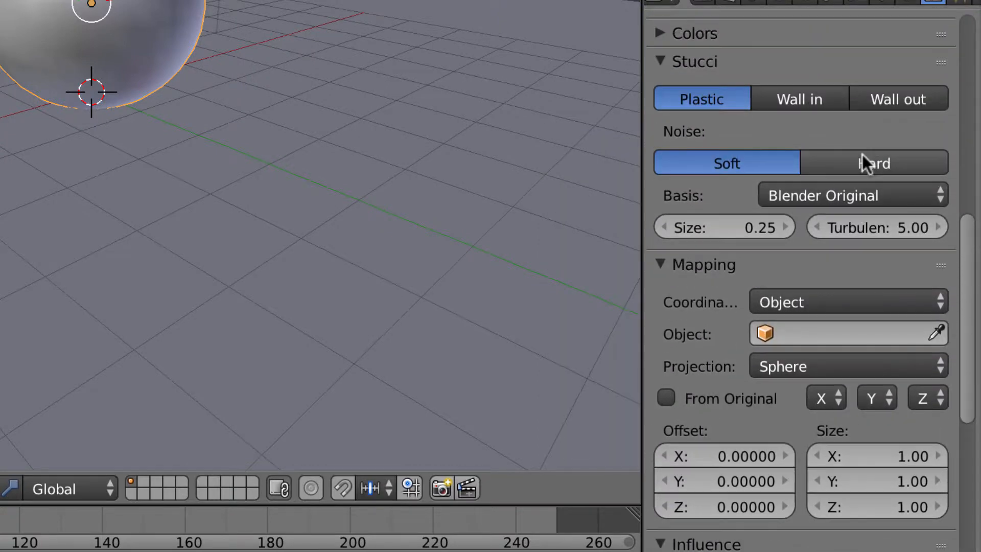
scroll(863, 154, up, 8)
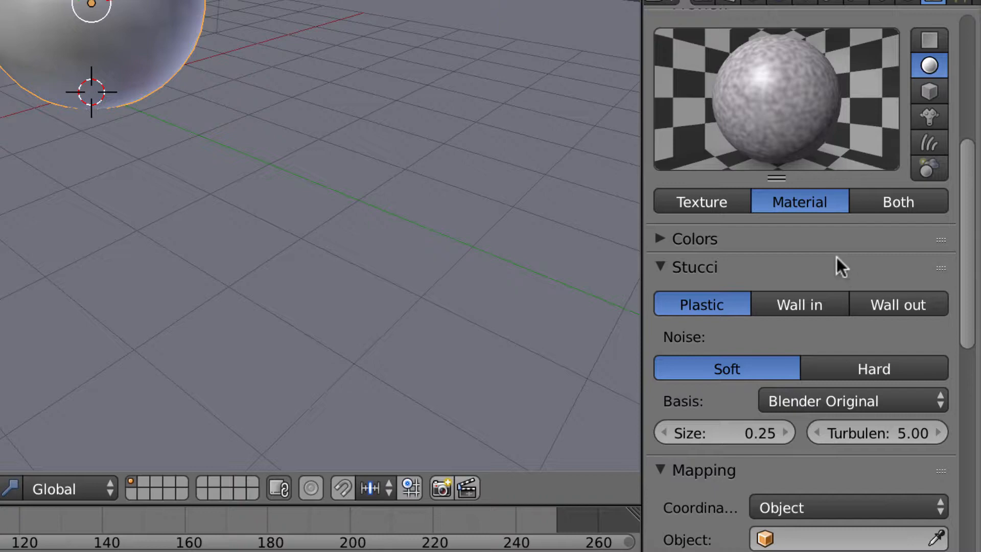
scroll(837, 257, down, 18)
scroll(836, 256, down, 8)
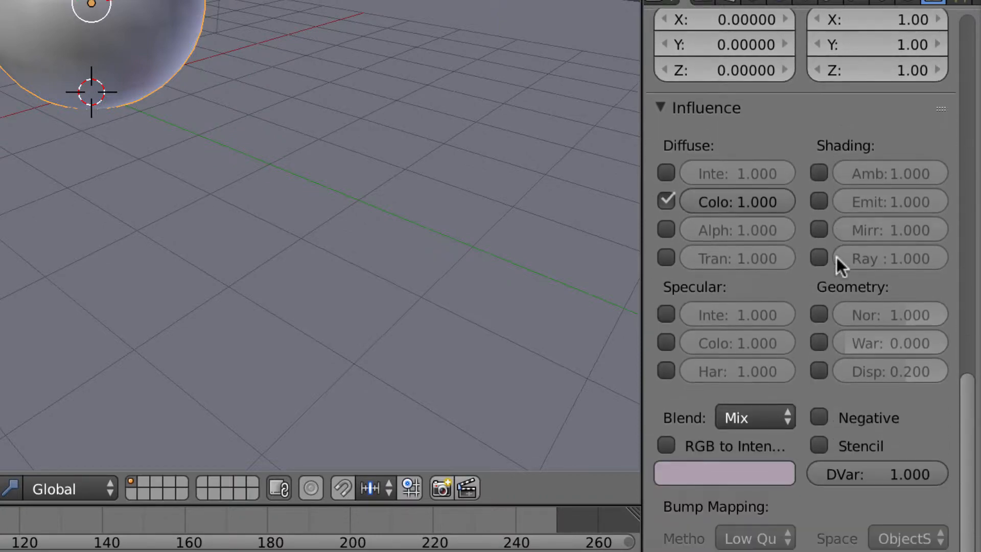
click(744, 475)
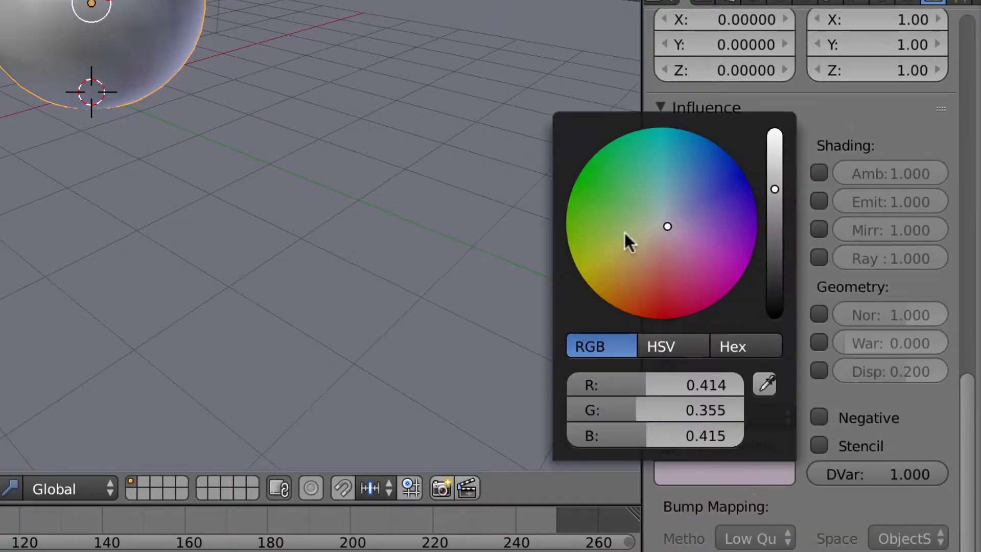
drag(669, 226, 660, 223)
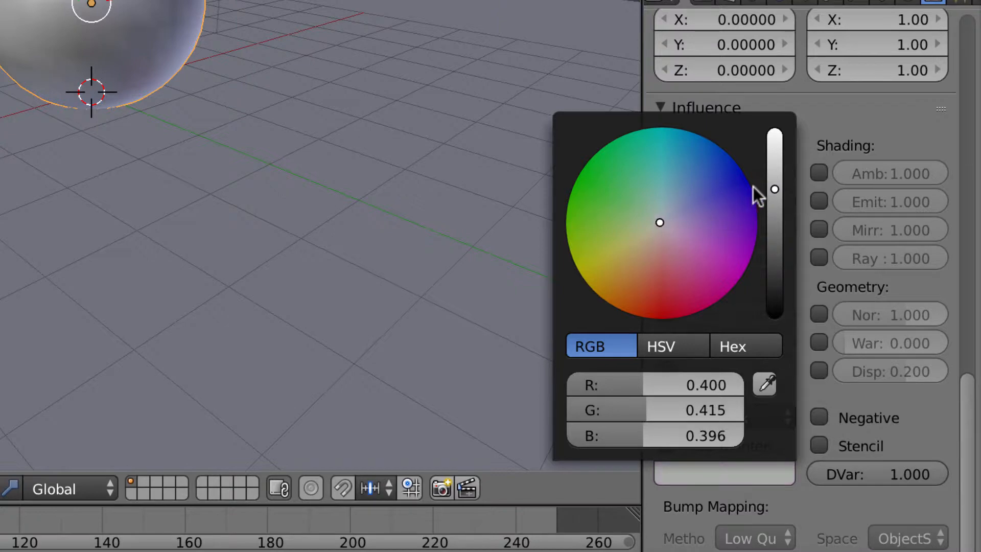
drag(775, 190, 773, 106)
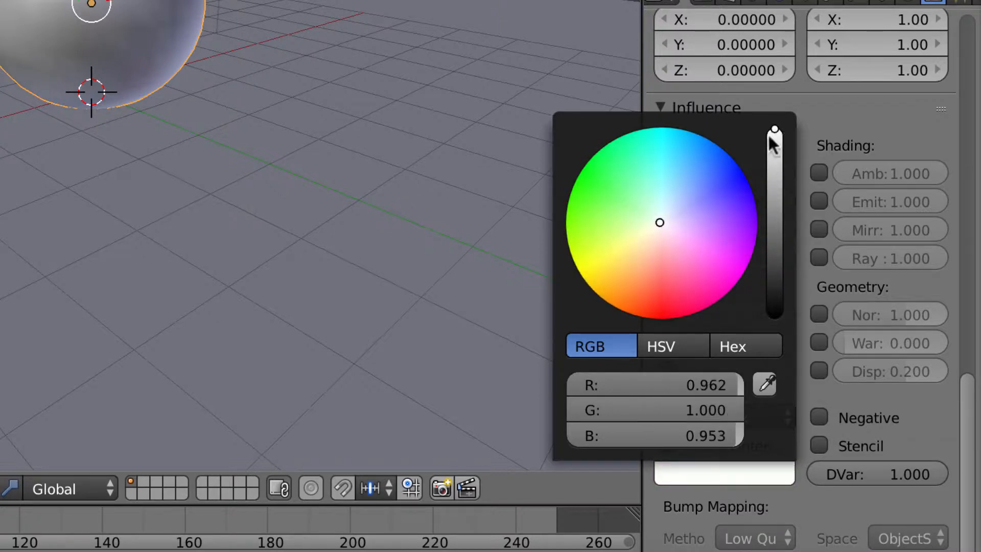
scroll(944, 128, up, 12)
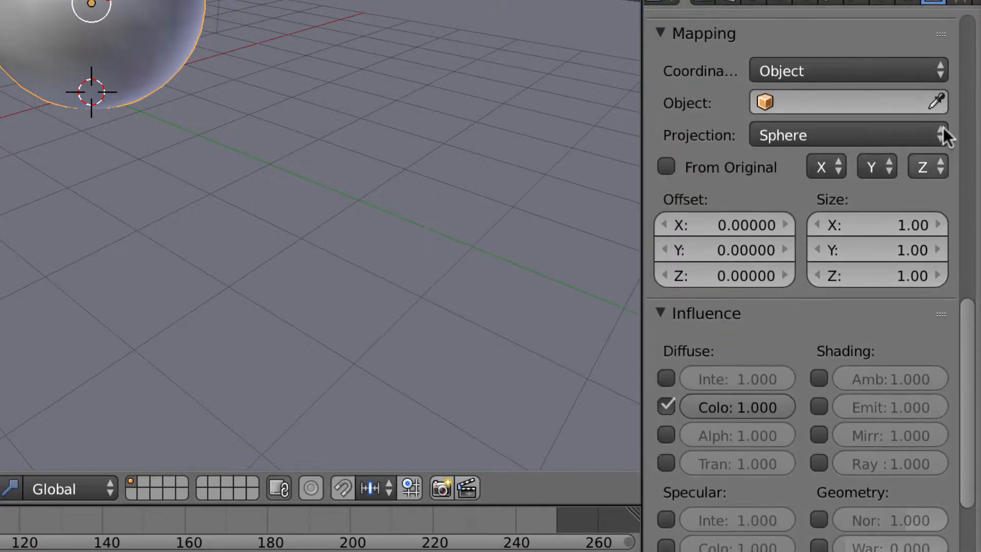
scroll(943, 127, up, 14)
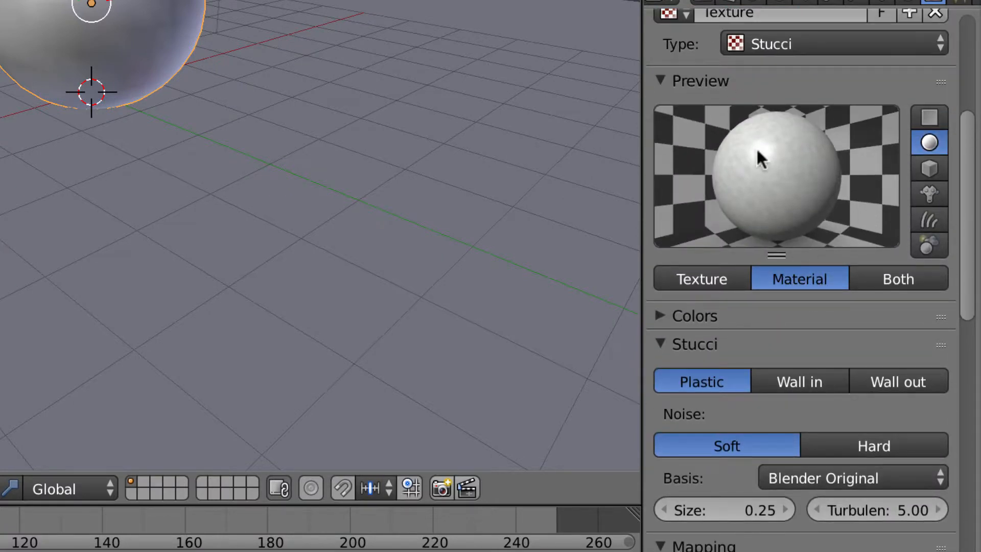
scroll(809, 226, down, 16)
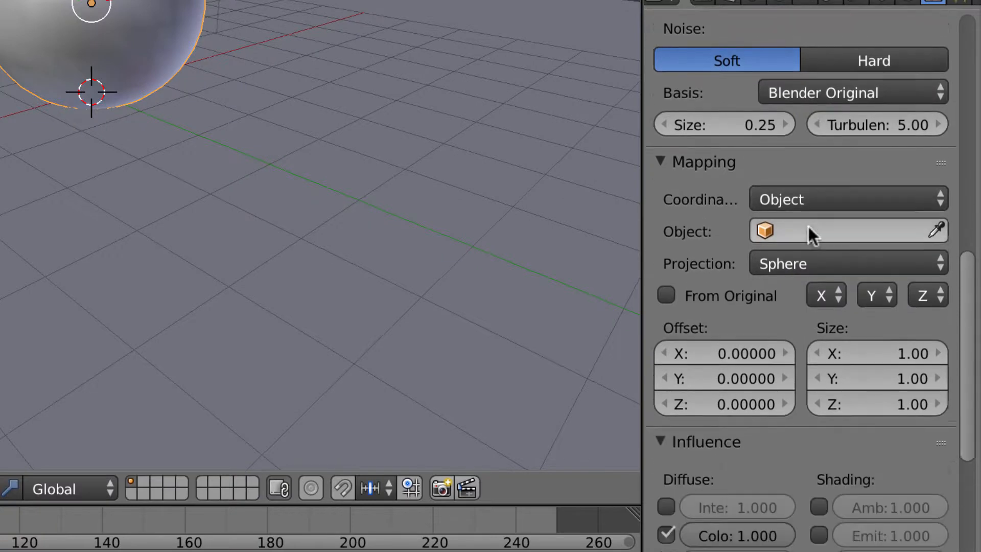
scroll(808, 226, down, 12)
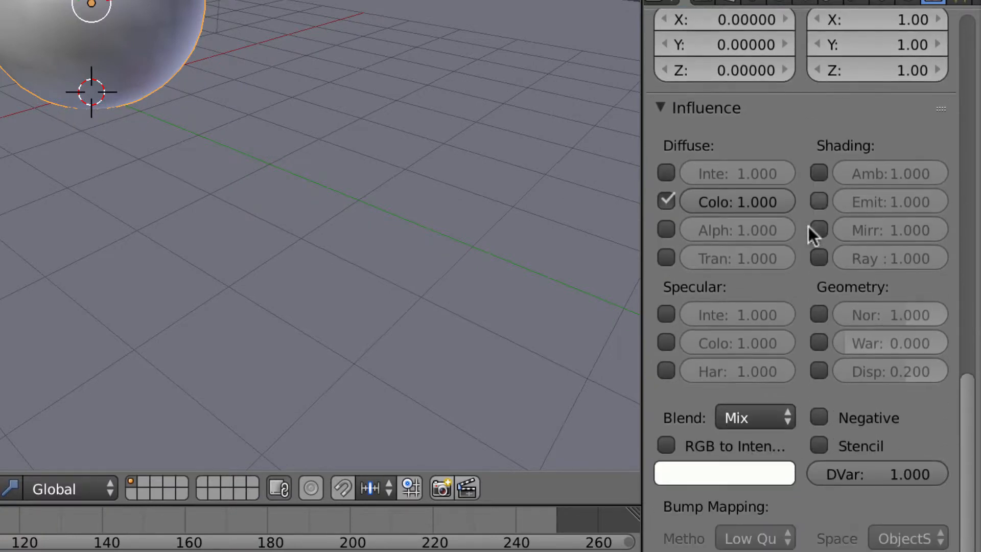
Step: Enable Geometry Normal influence so the Stucci texture bumps the sphere, and render it
click(819, 313)
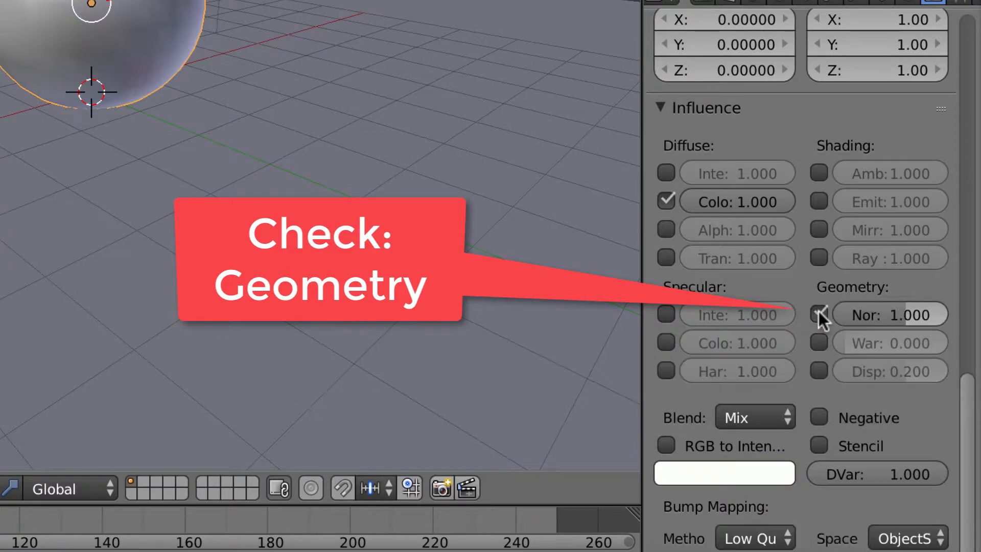
scroll(819, 311, up, 12)
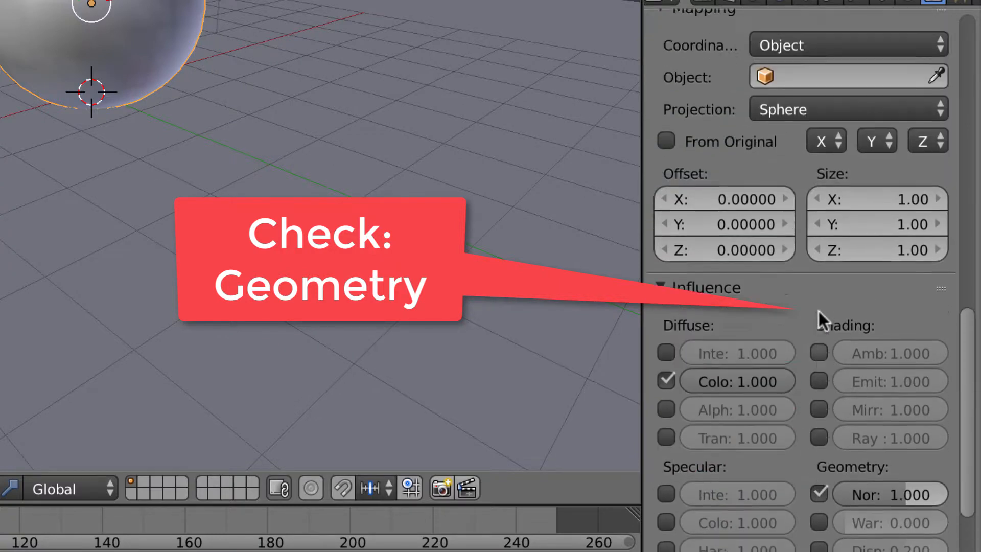
scroll(819, 311, up, 6)
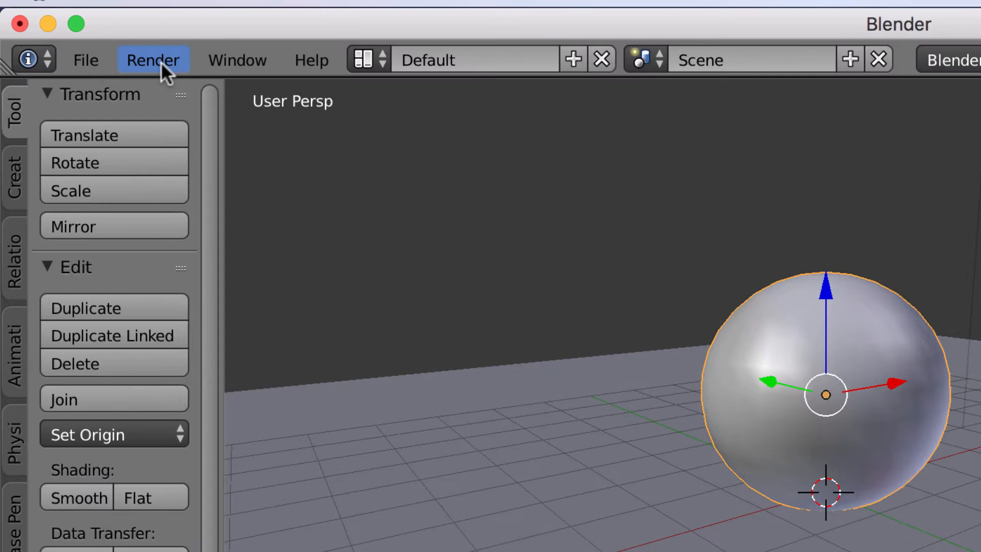
click(161, 62)
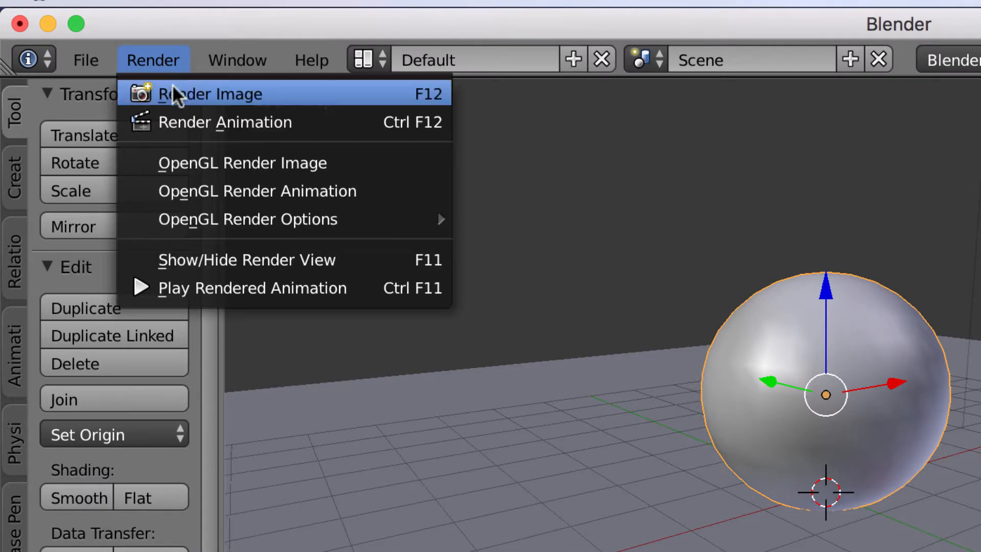
click(174, 92)
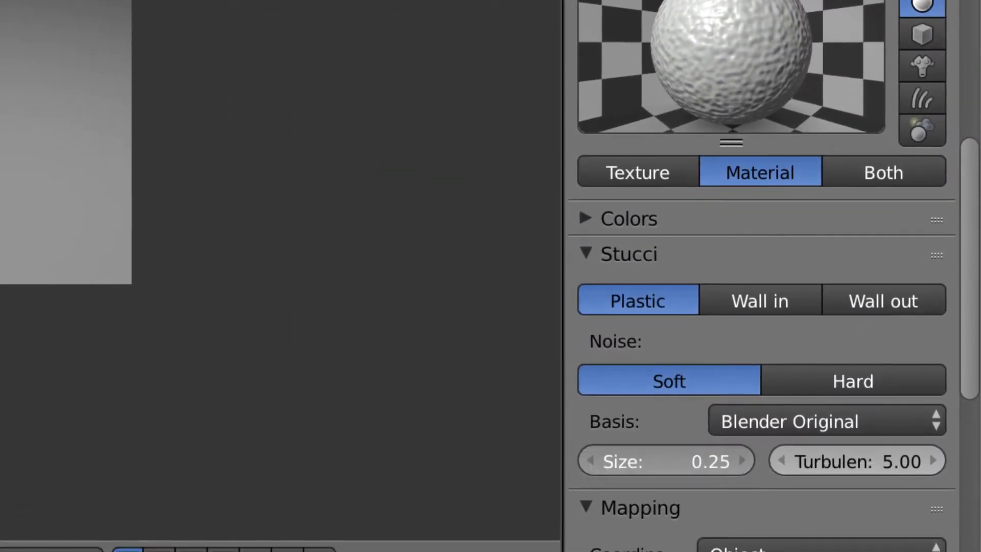
Step: Lower the Stucci size from 0.25 to 0.15 and re-render with F12
click(591, 459)
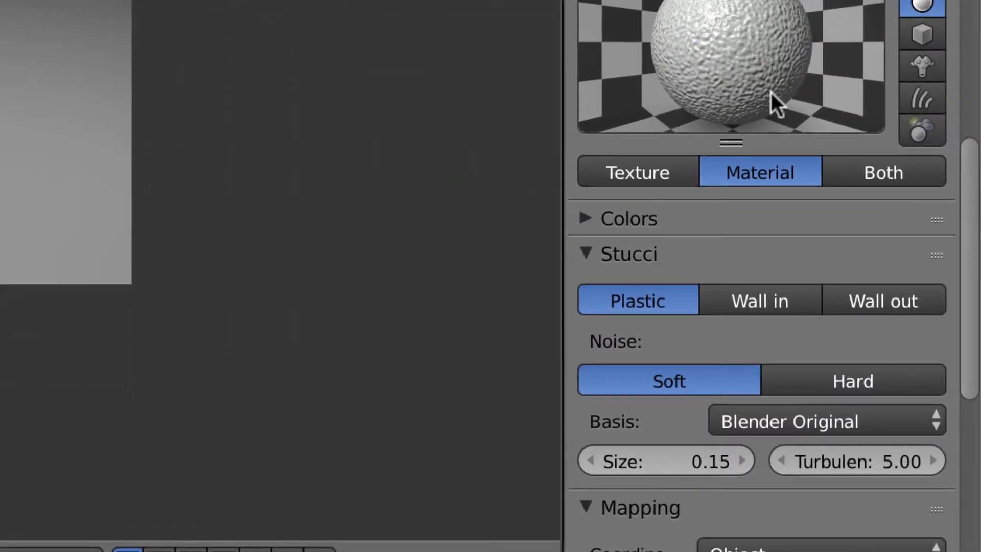
click(715, 460)
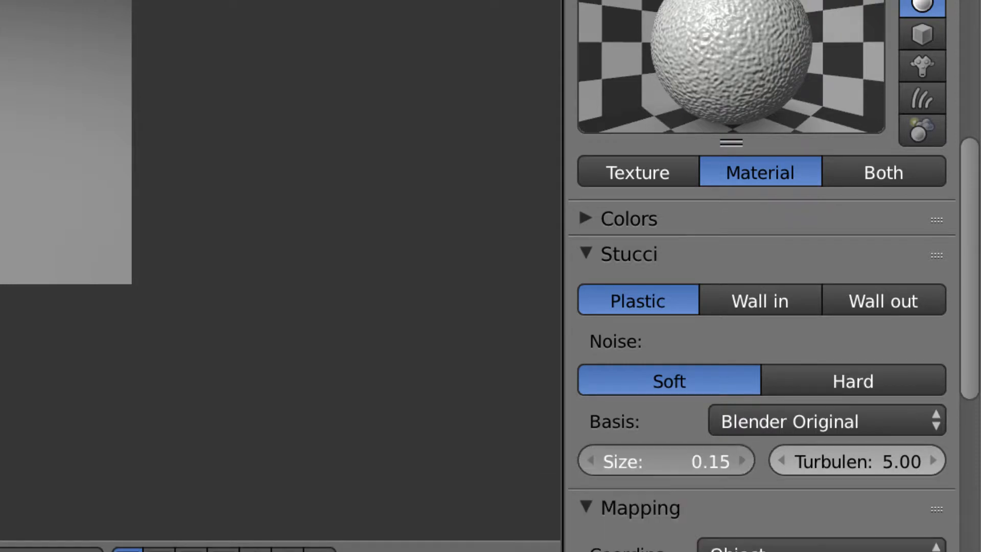
key(shift+Home)
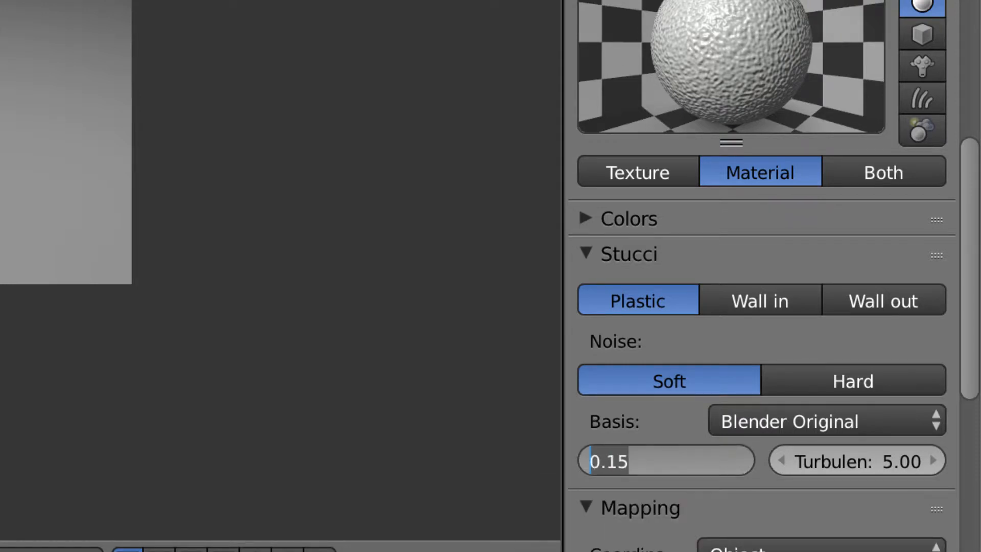
key(End)
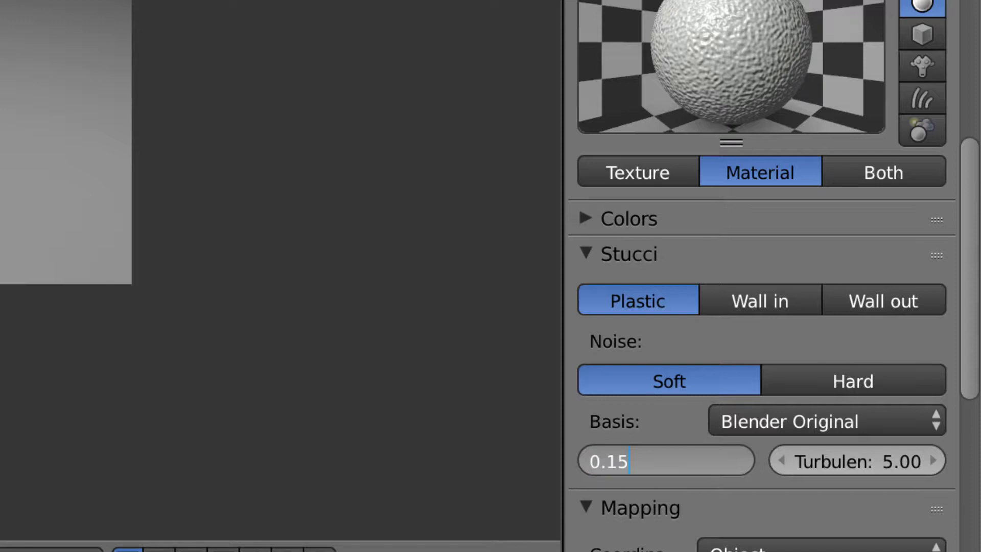
key(Return)
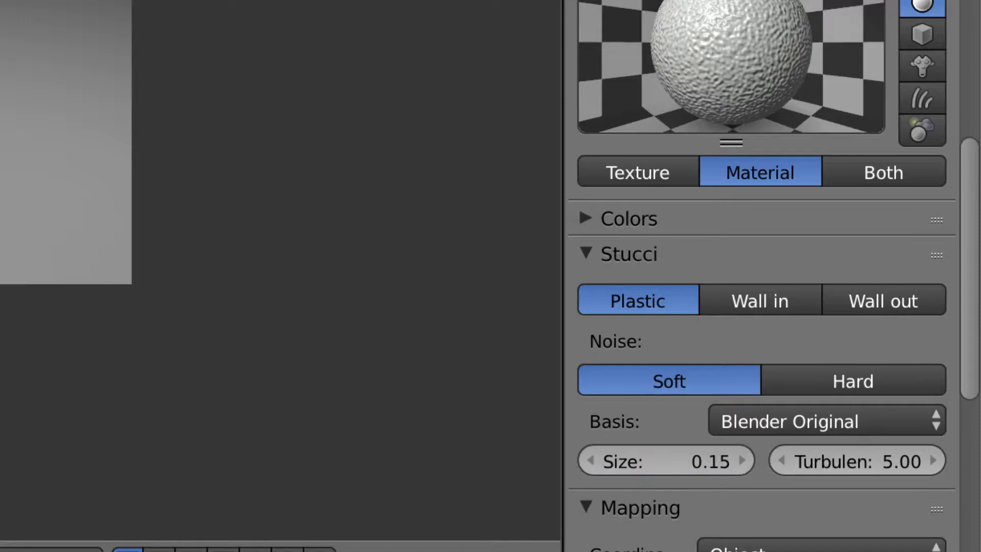
key(F12)
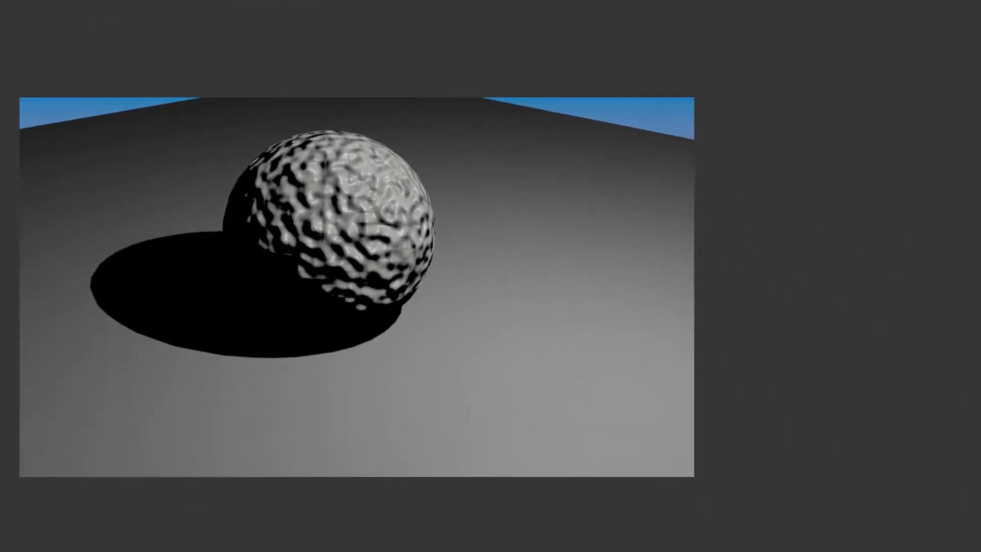
Step: Lower the Stucci turbulence step by step from 5.00 to 3.30
click(802, 279)
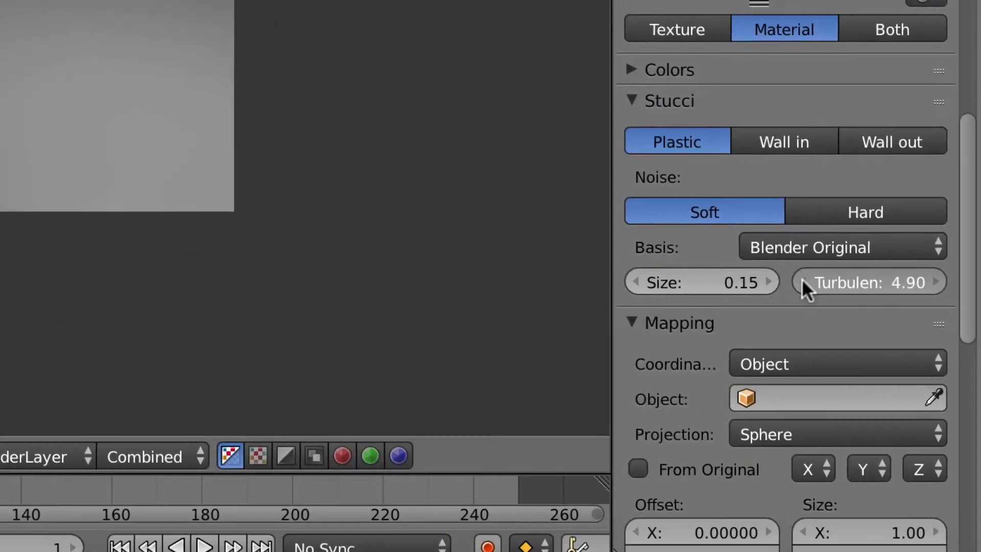
click(801, 279)
click(800, 278)
click(801, 278)
click(801, 278)
click(801, 279)
click(800, 279)
click(800, 279)
click(801, 279)
click(800, 279)
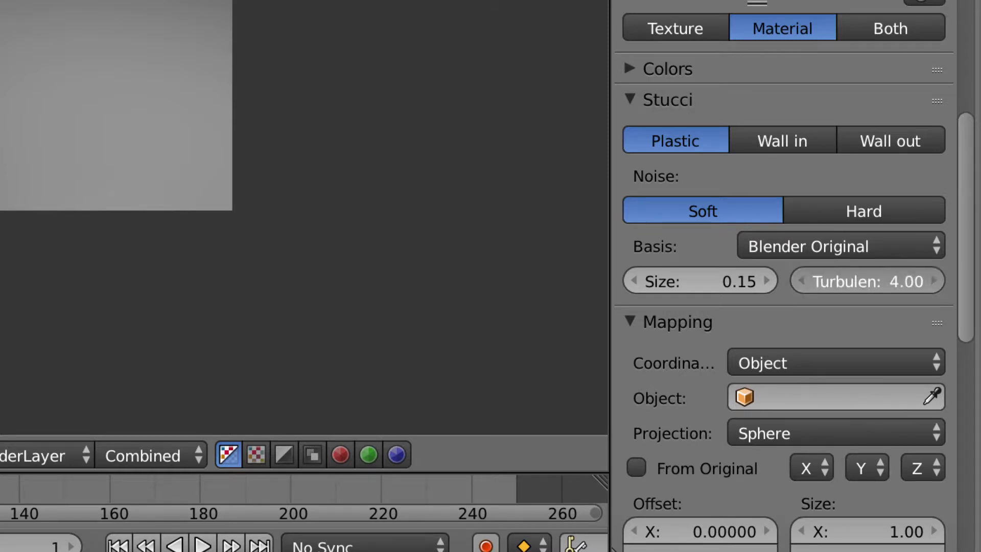
click(800, 280)
click(800, 280)
click(801, 279)
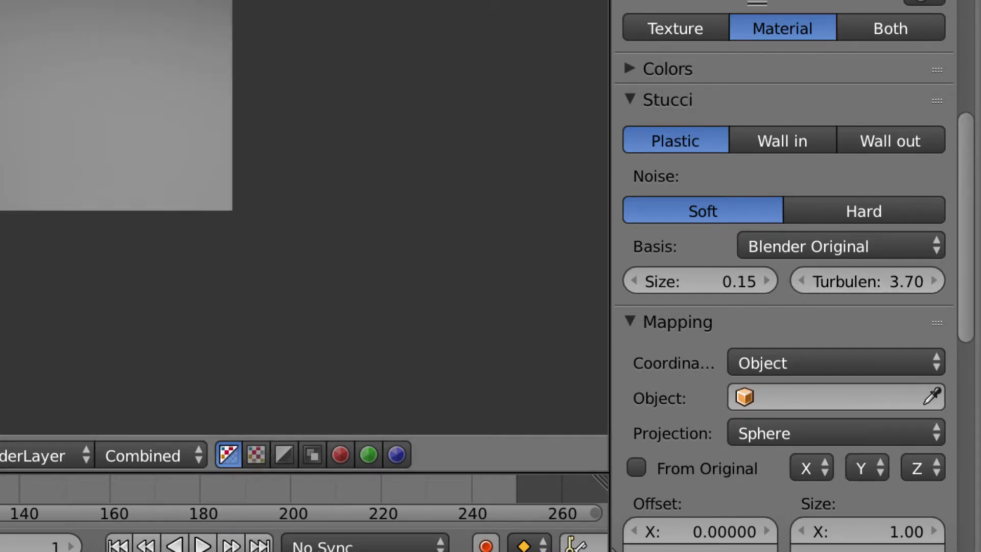
click(800, 279)
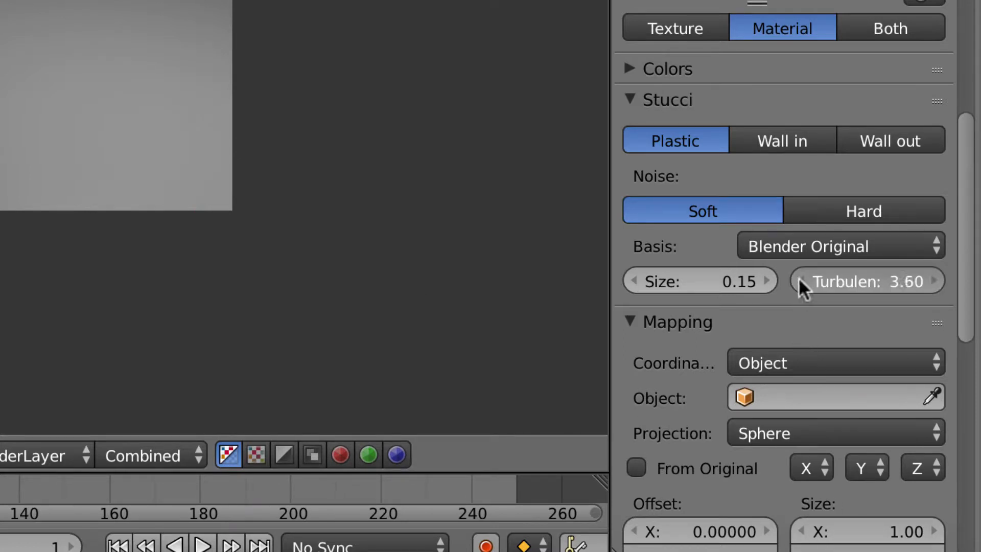
click(799, 279)
click(800, 279)
click(799, 279)
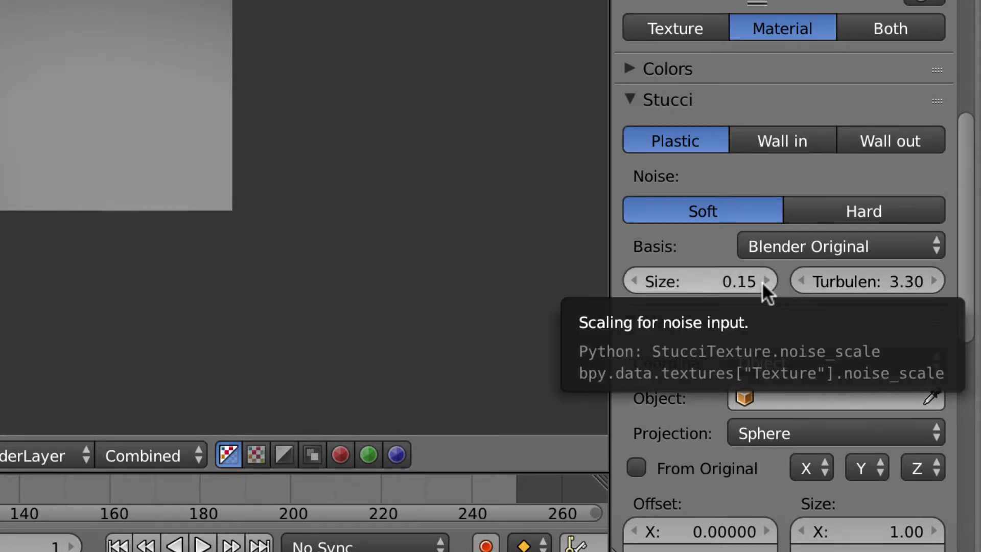
scroll(762, 281, down, 5)
scroll(762, 282, down, 15)
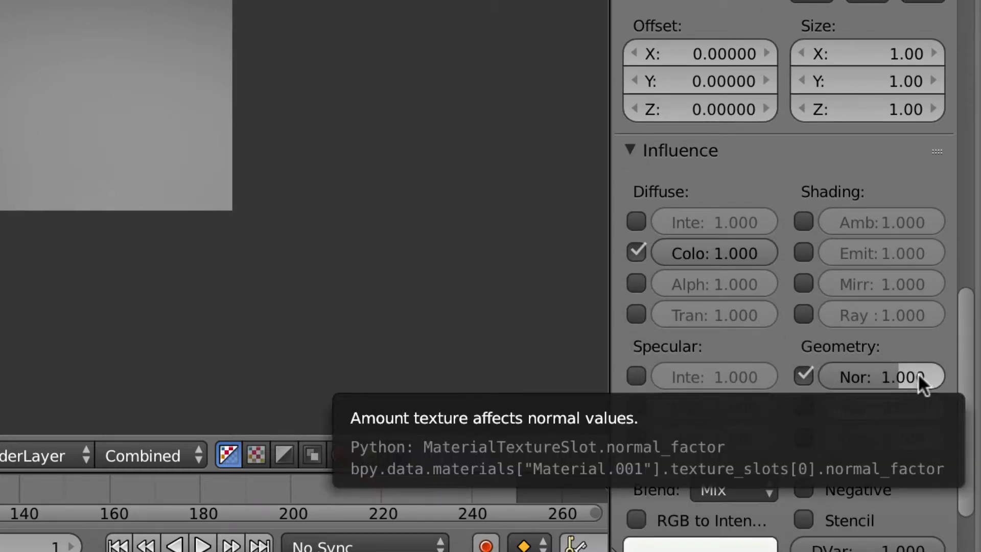
Step: Set the normal influence to 0.5 and re-render the bumpy sphere
double_click(918, 374)
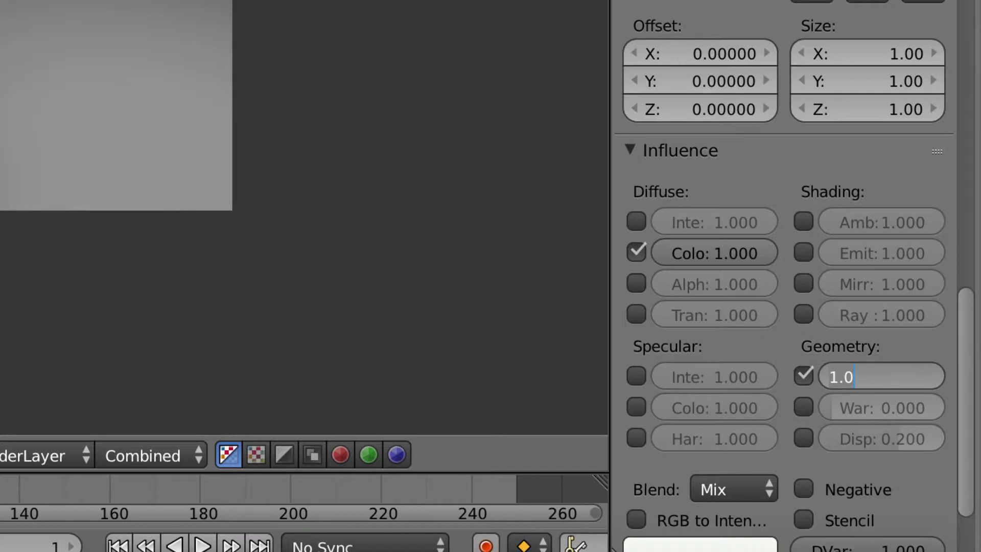
drag(855, 377, 829, 377)
text(.5)
key(Return)
key(F12)
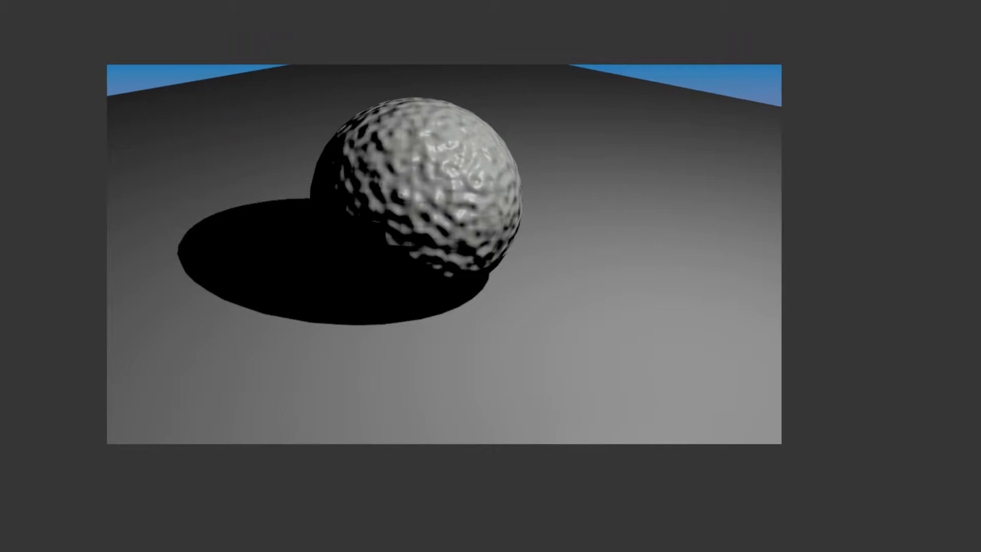
click(0, 0)
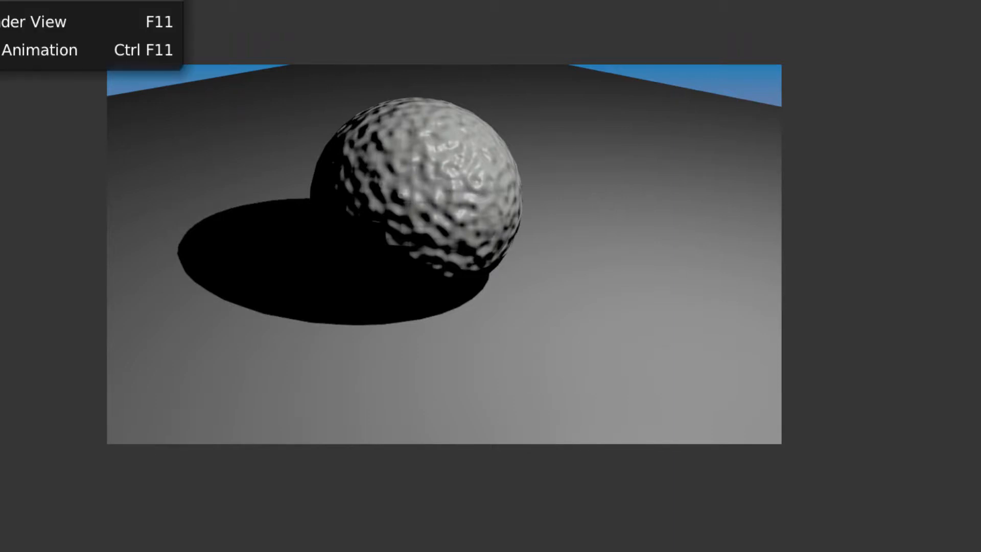
Step: Change the Stucci size to 0.10 and re-render to see finer bumps
click(0, 0)
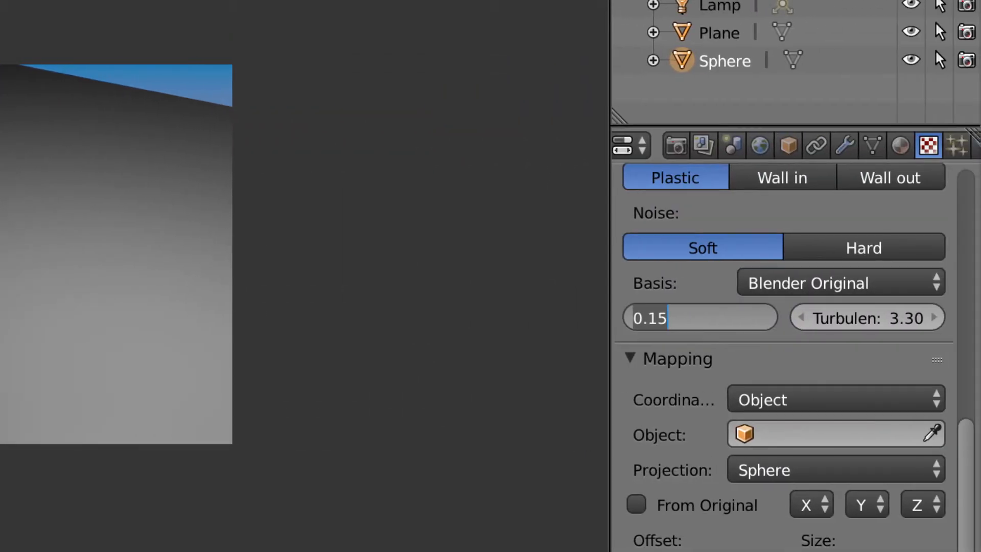
key(BackSpace)
text(.1)
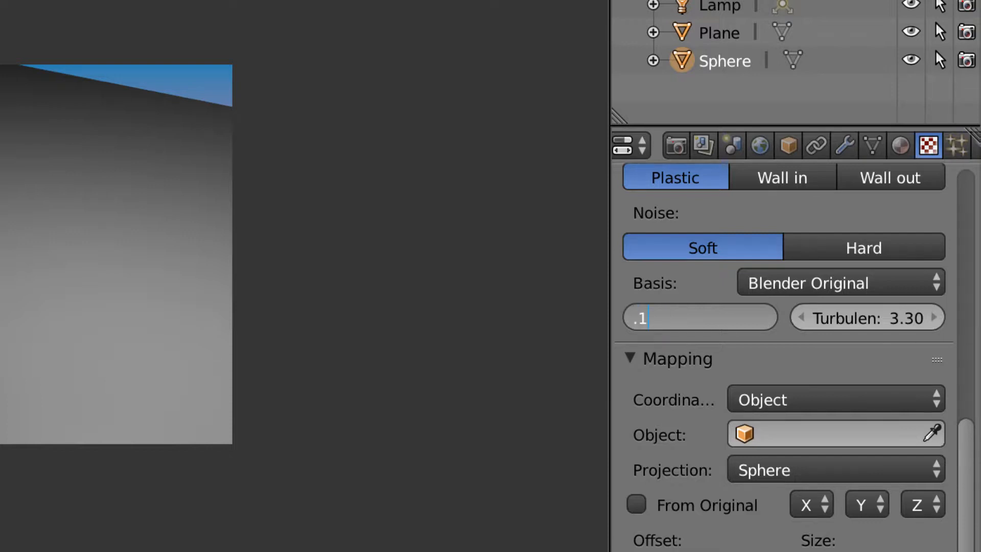
key(Return)
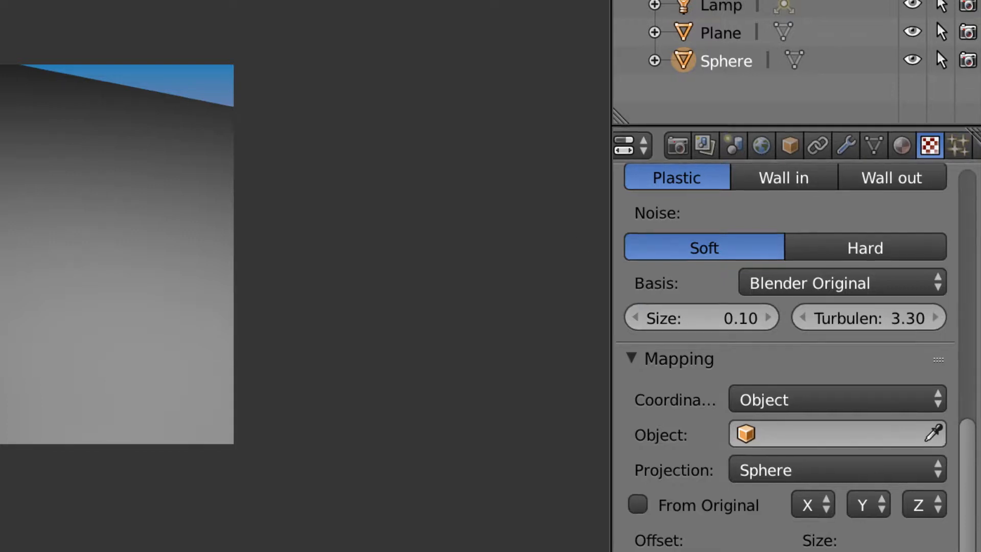
key(F12)
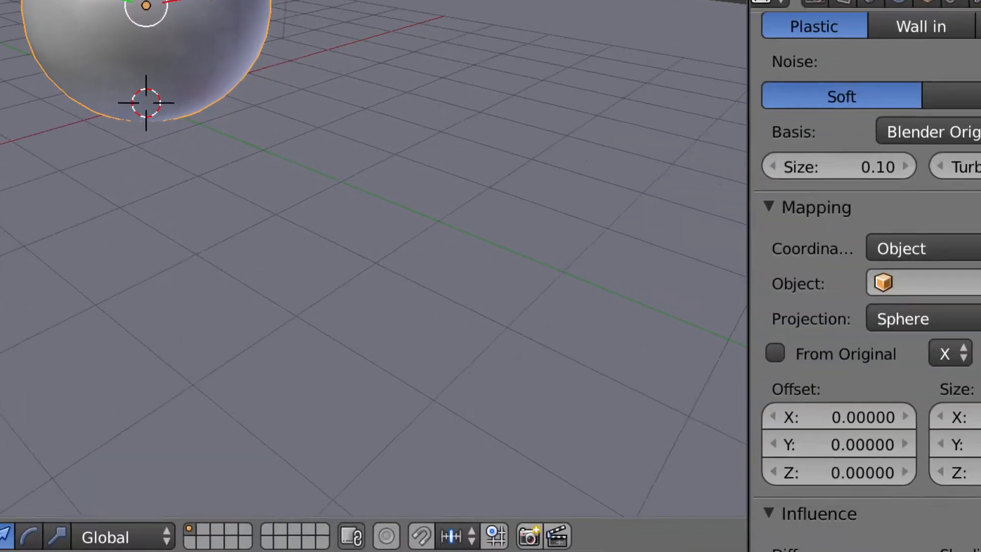
Step: Raise the sphere material's diffuse intensity to 1.000
click(918, 7)
scroll(802, 308, down, 2)
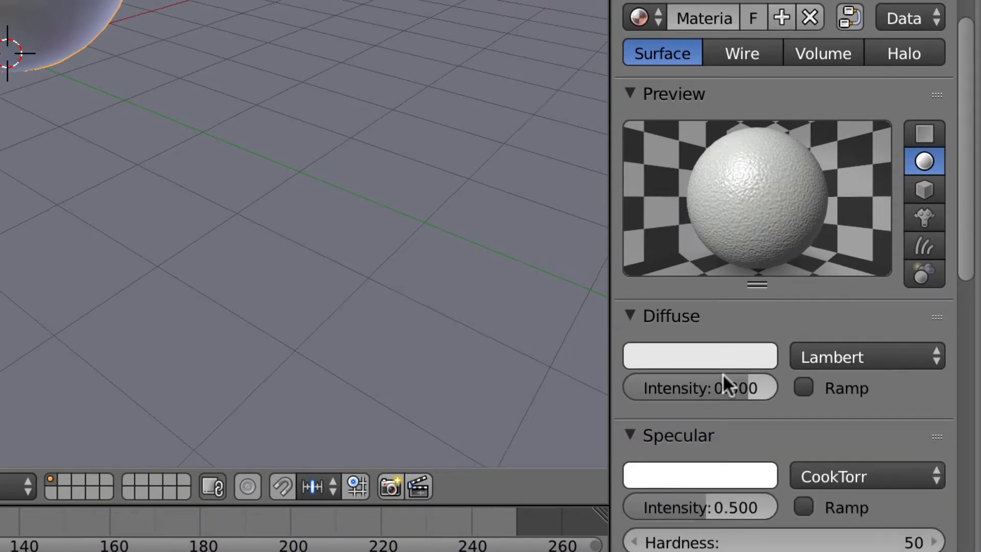
drag(731, 380, 773, 380)
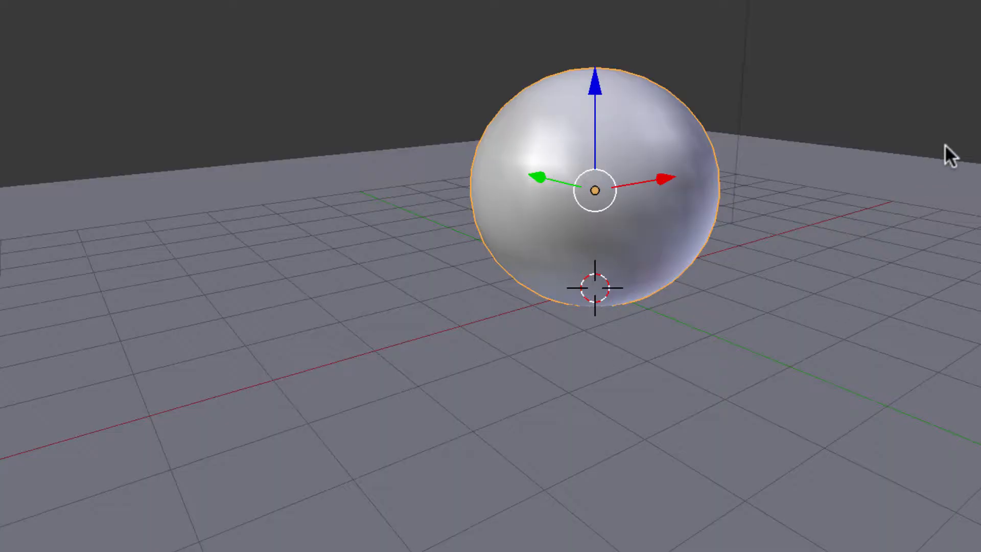
Step: Give the ground plane a new material, Material.002, with diffuse intensity 1.000
right_click(957, 176)
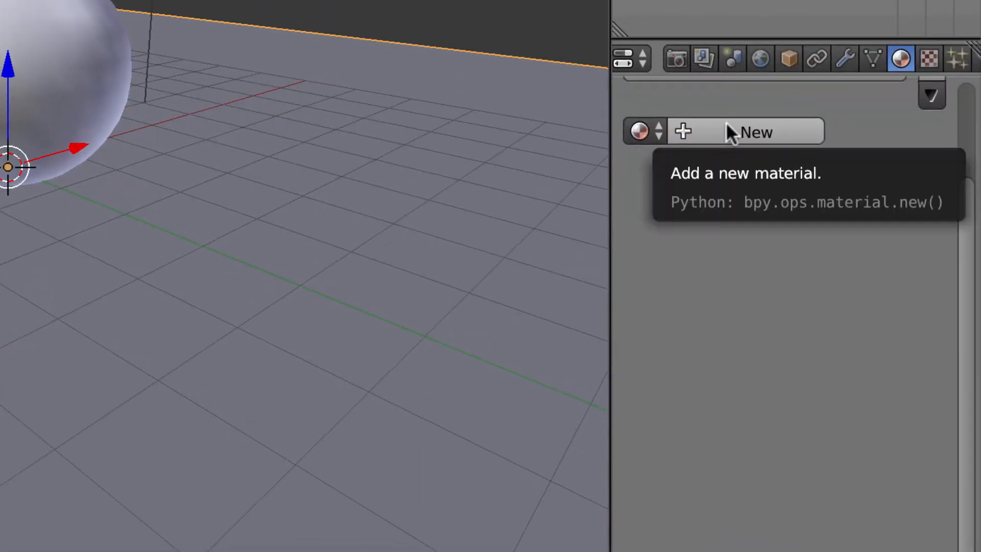
click(781, 126)
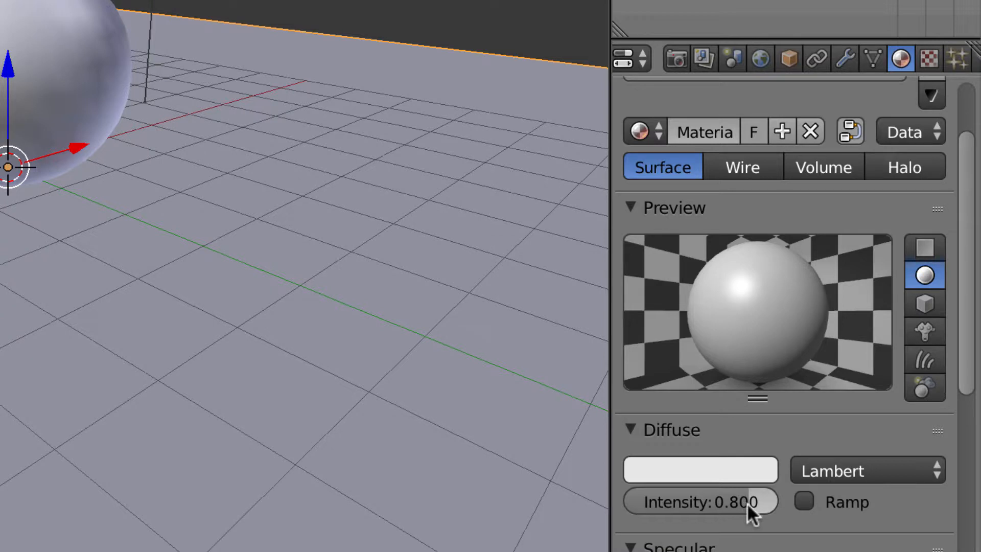
drag(748, 503, 778, 499)
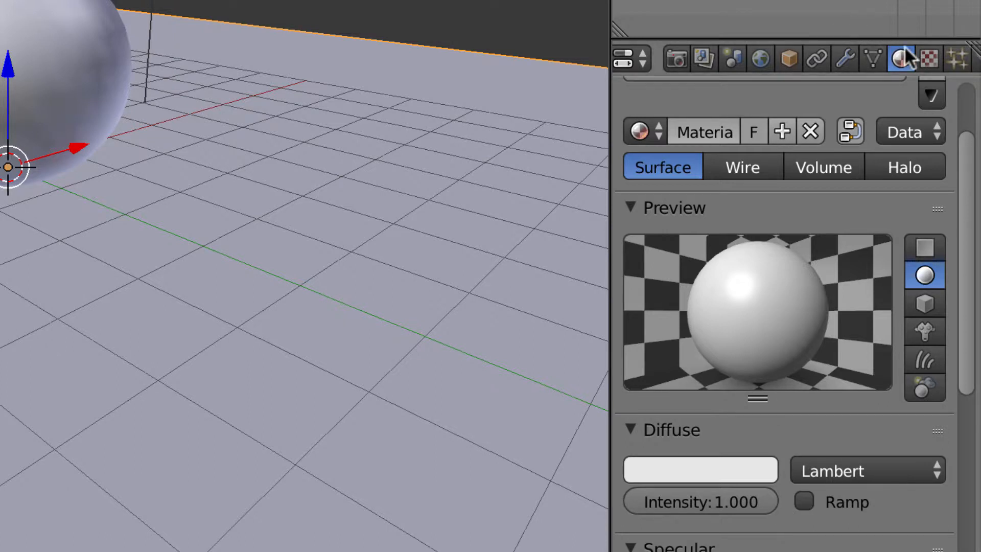
click(928, 57)
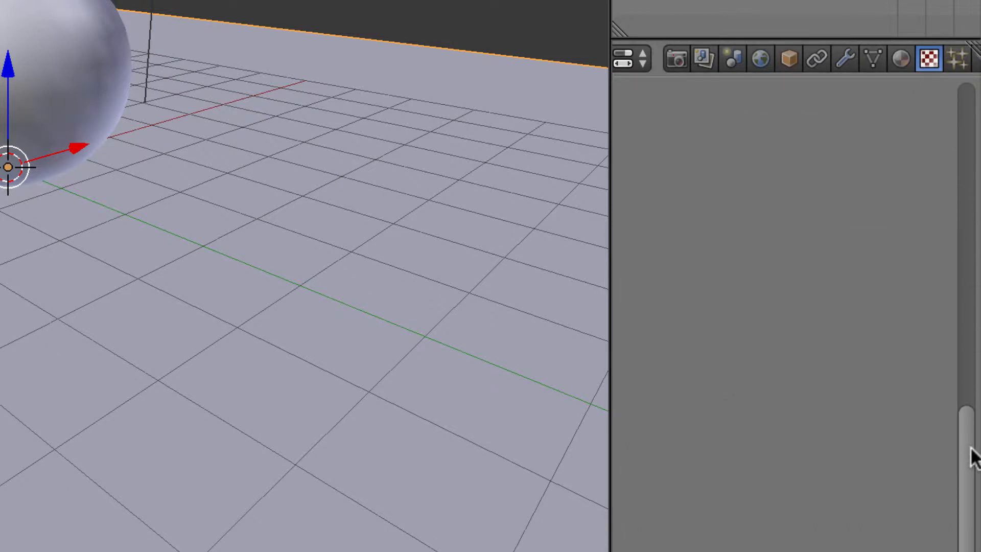
drag(966, 462, 968, 62)
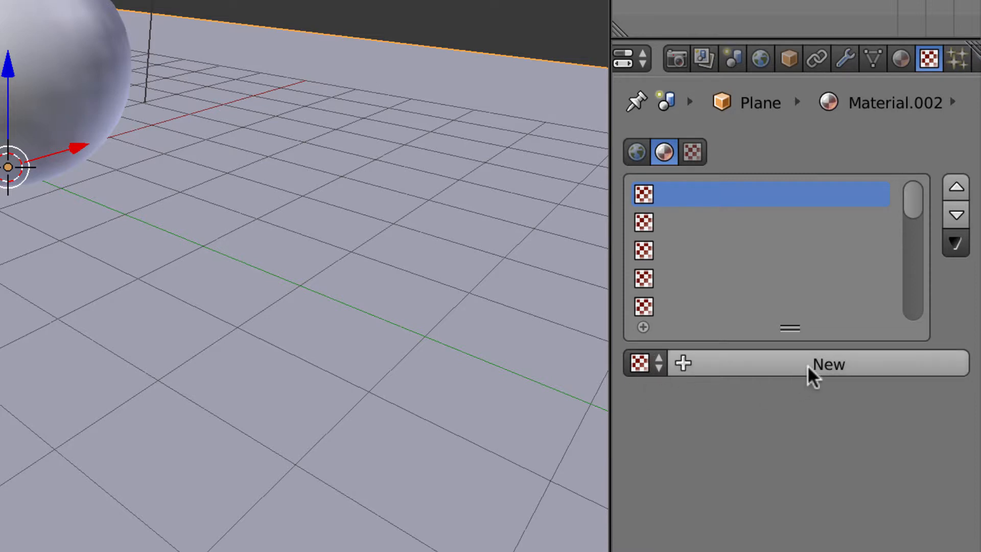
Step: Assign the existing Stucci texture to the plane's material and preview it on a sphere
click(656, 364)
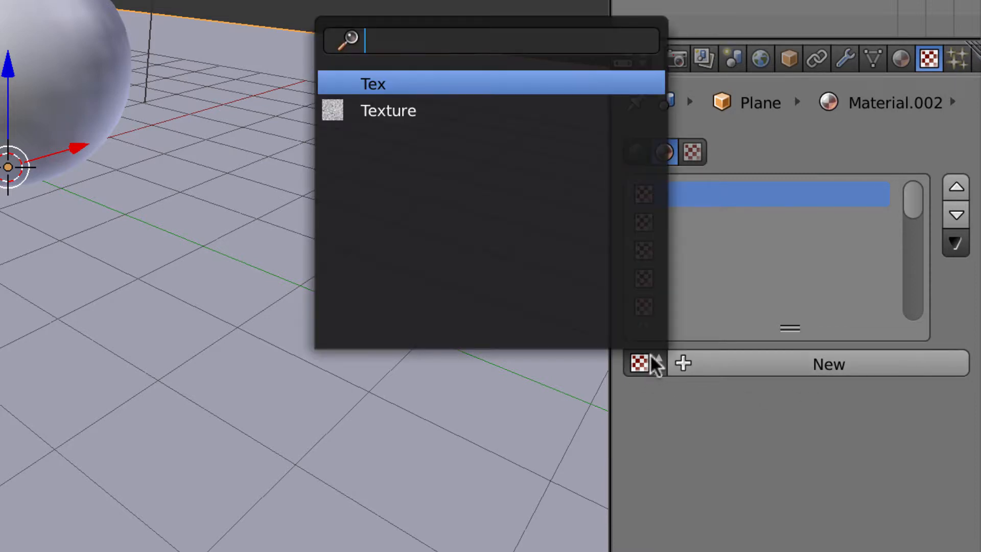
click(404, 115)
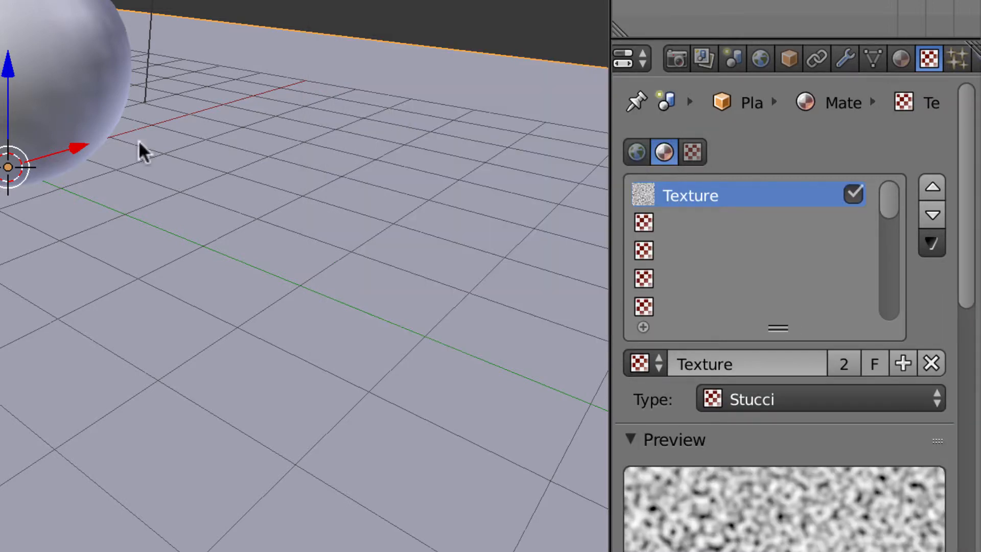
scroll(762, 410, down, 7)
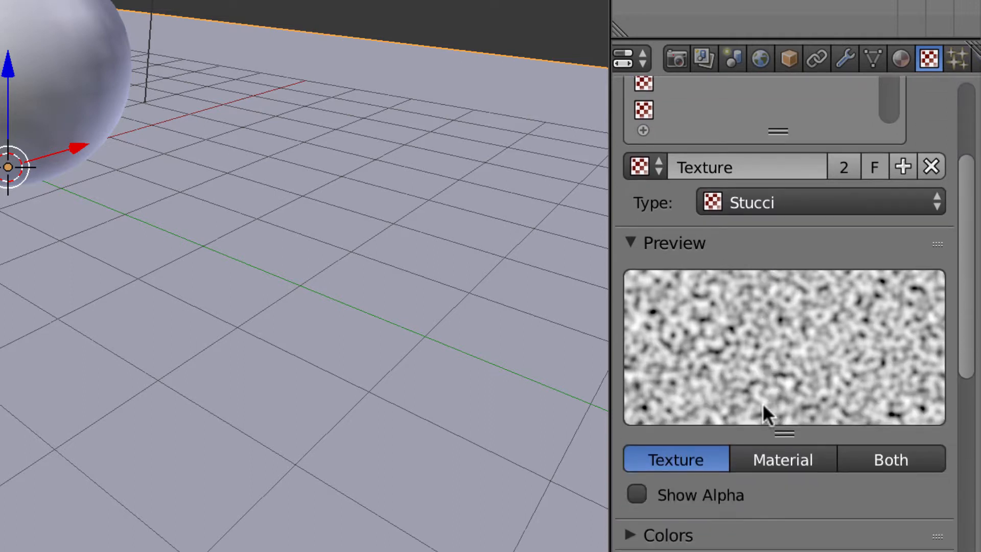
click(787, 460)
scroll(786, 454, down, 4)
scroll(786, 454, up, 10)
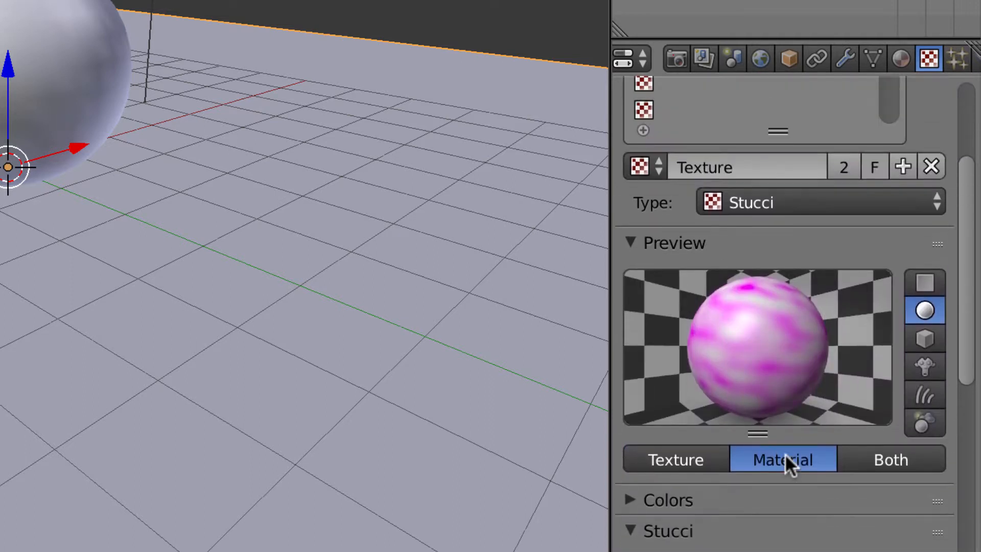
scroll(785, 453, down, 12)
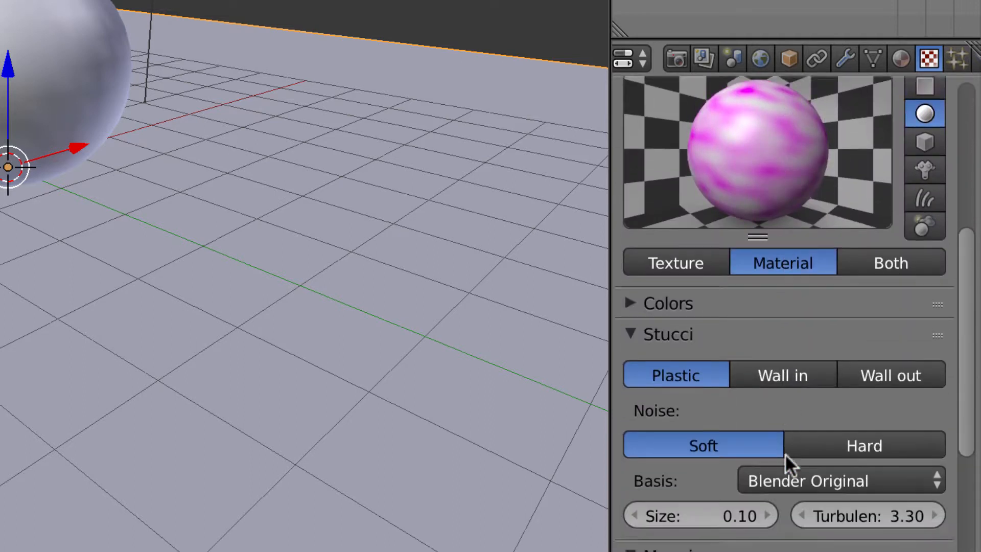
scroll(785, 453, down, 8)
scroll(785, 452, up, 7)
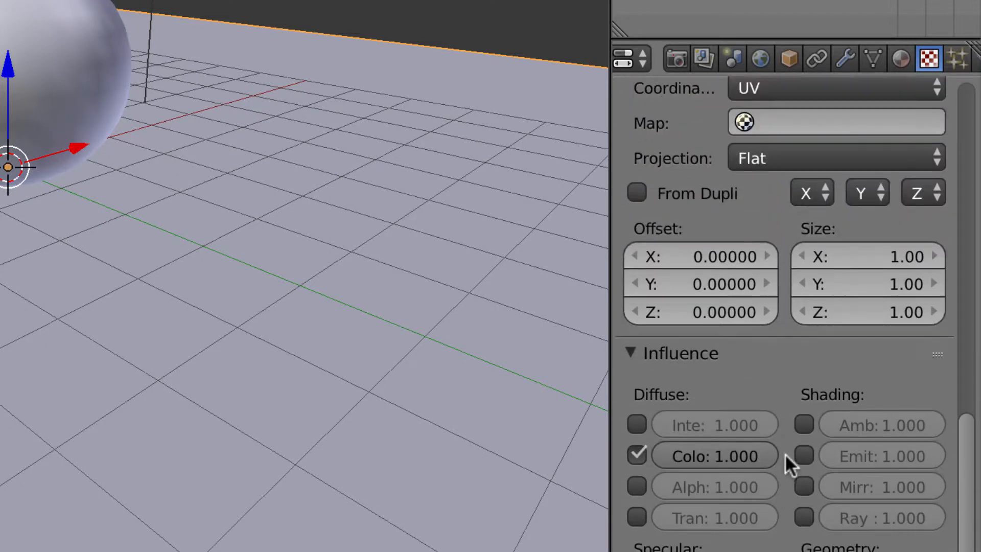
scroll(785, 453, up, 12)
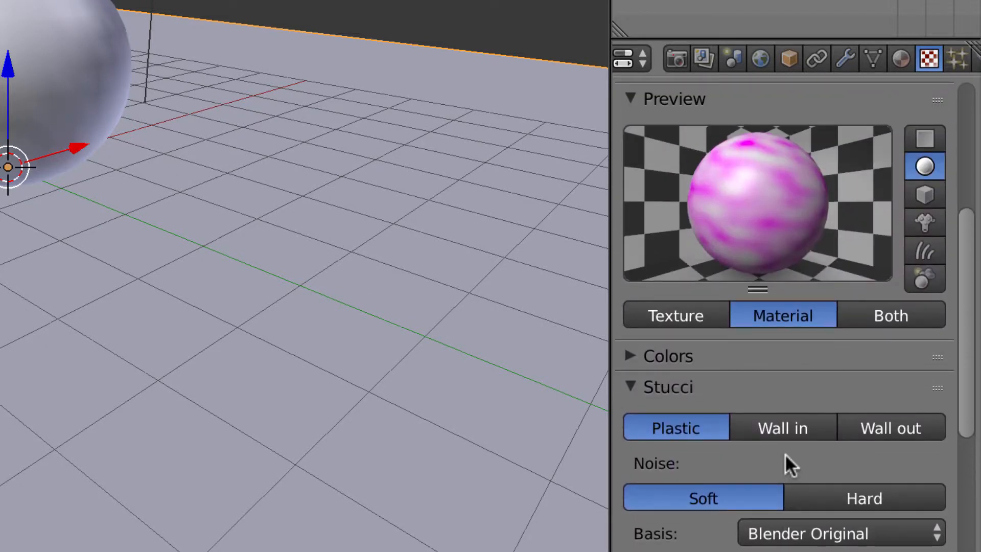
scroll(876, 478, down, 12)
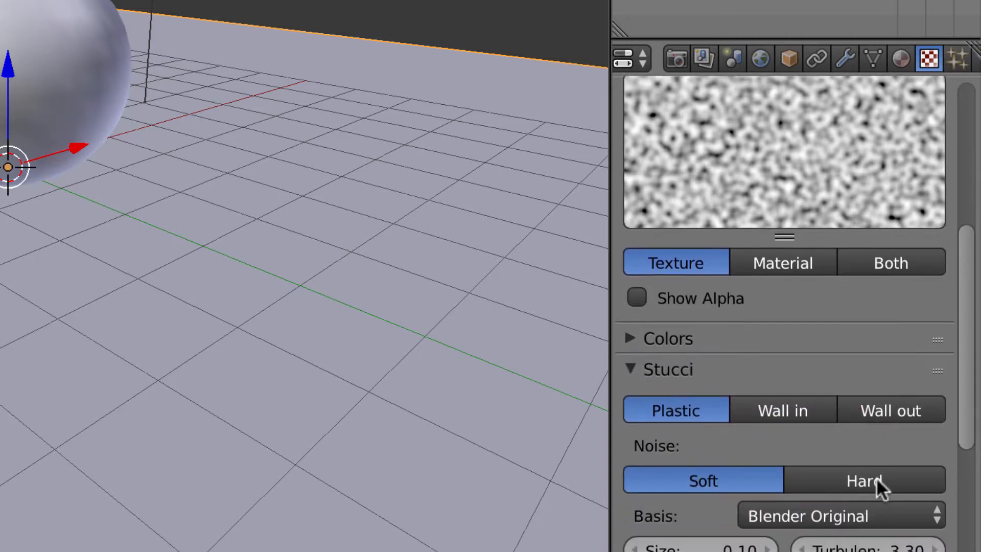
scroll(876, 477, down, 12)
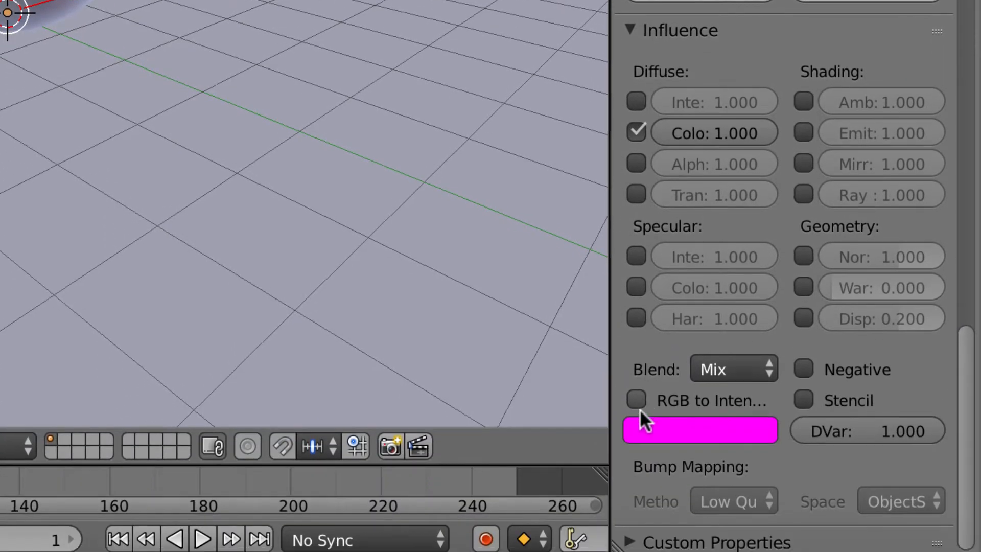
Step: Change the plane texture's colour from magenta to near-white and enable Normal influence
click(736, 443)
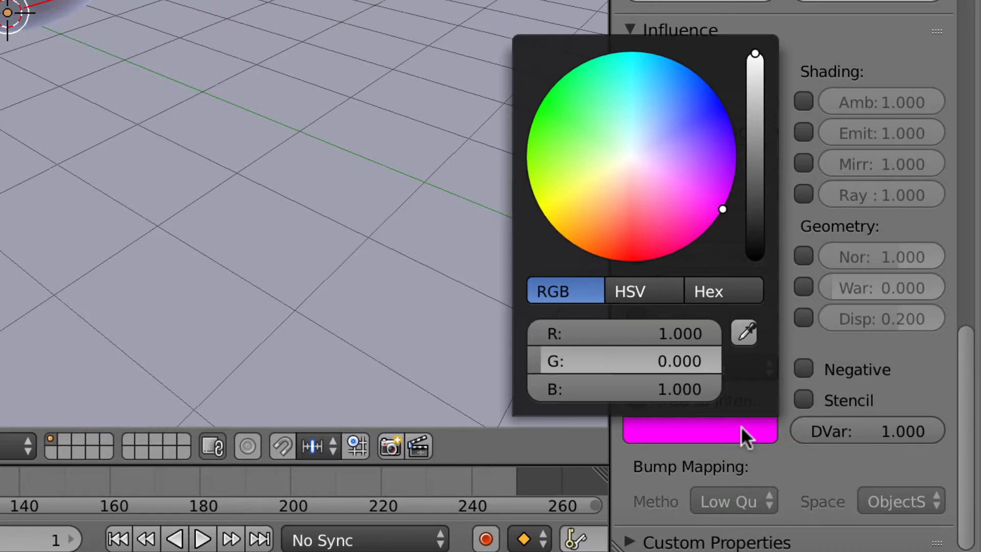
click(632, 148)
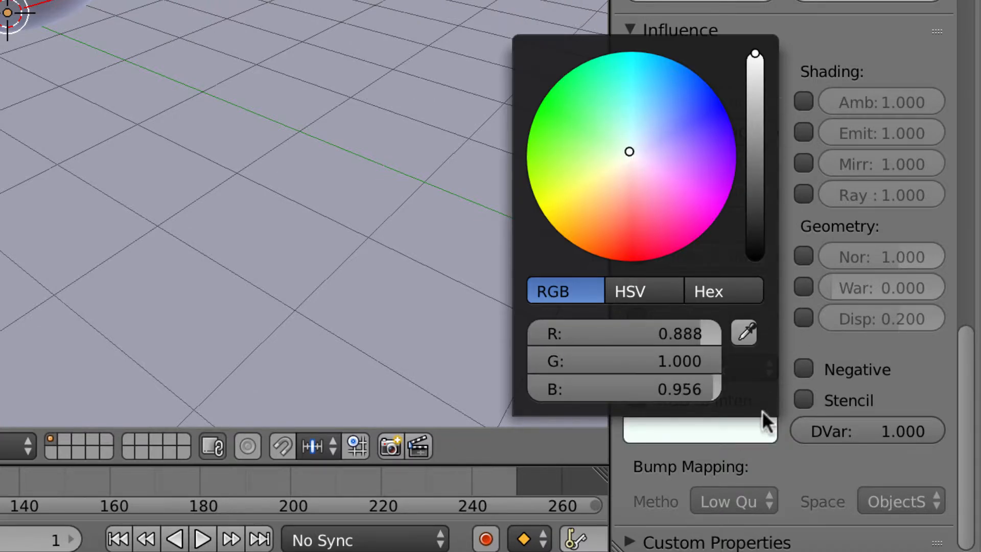
click(804, 255)
scroll(823, 292, up, 10)
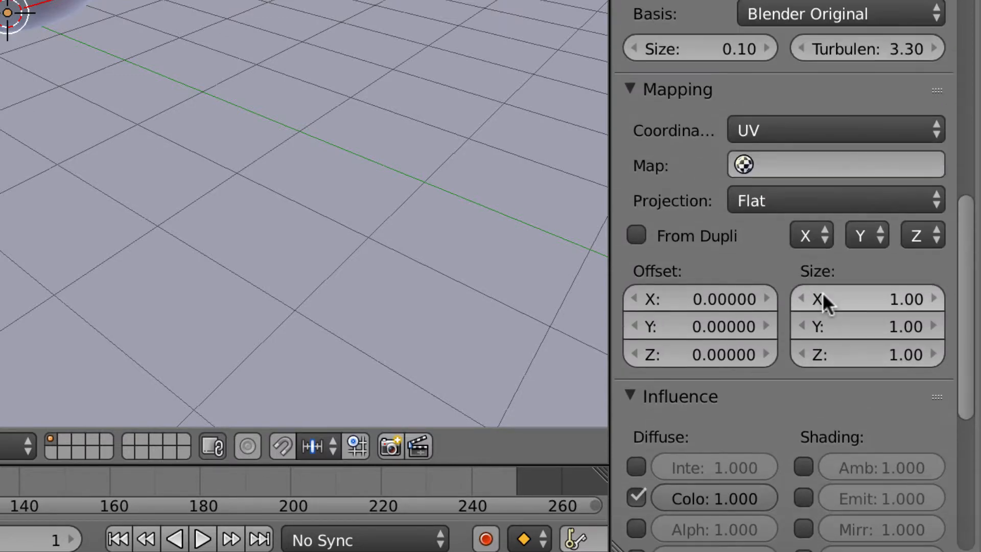
scroll(823, 292, up, 15)
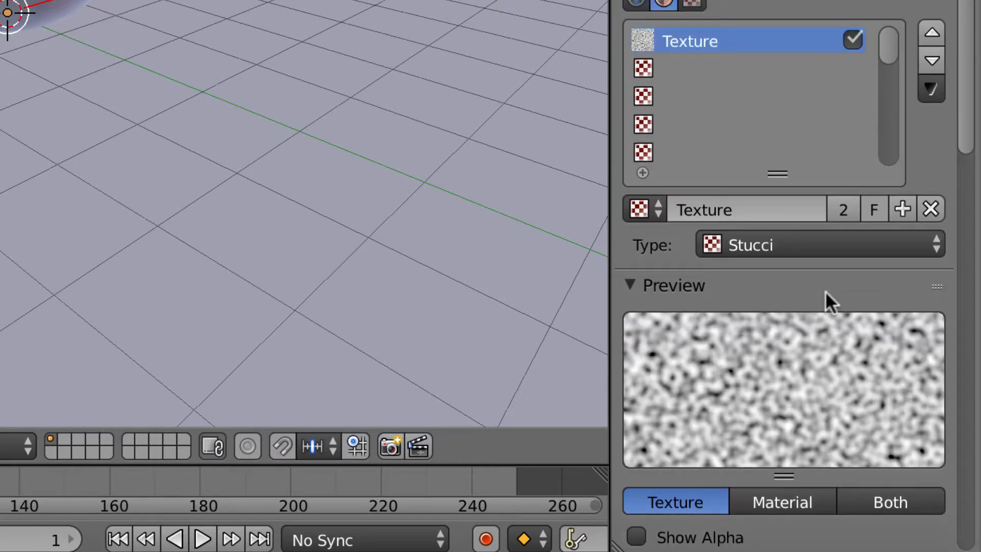
scroll(817, 195, down, 10)
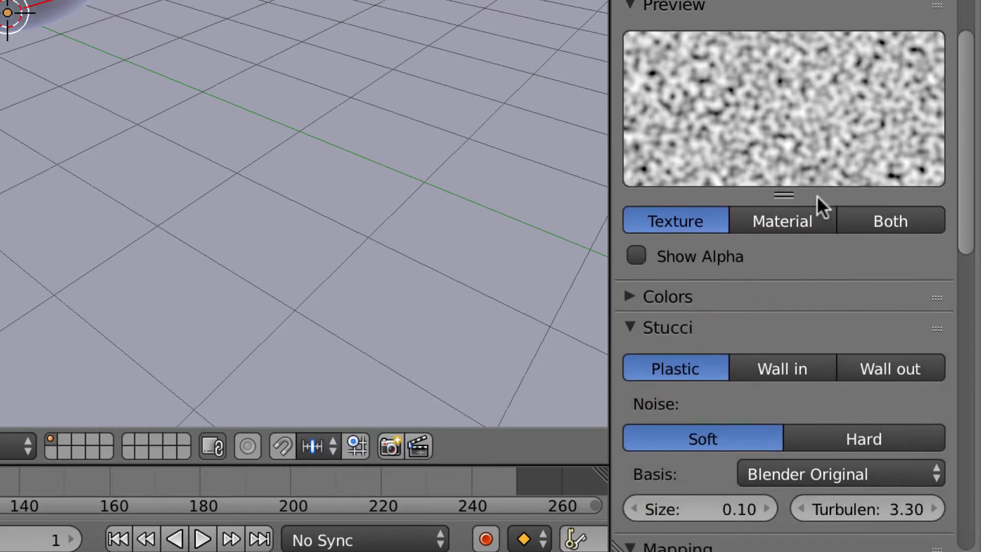
scroll(817, 195, down, 5)
scroll(814, 302, down, 5)
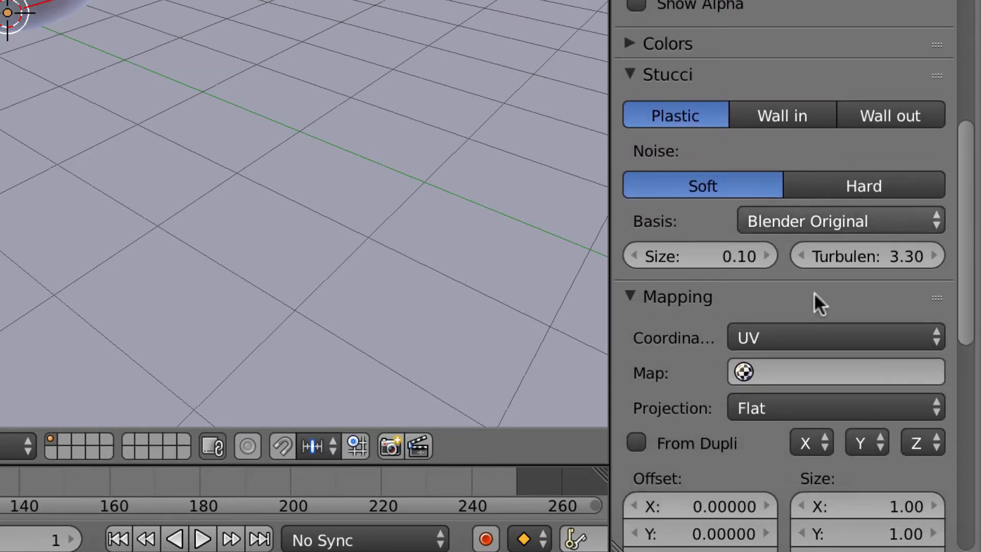
Step: Map the plane's texture with Object coordinates, keeping Flat projection
click(822, 409)
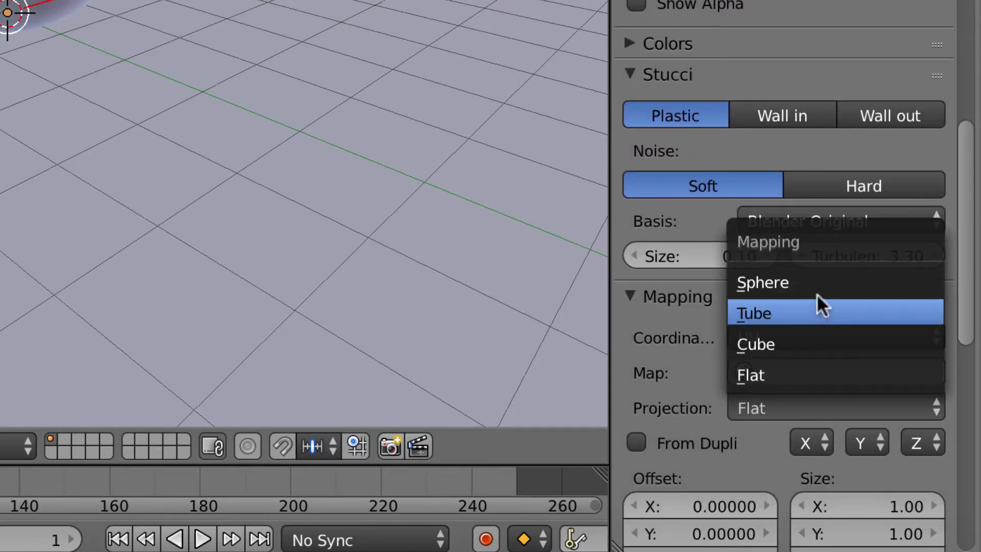
click(823, 377)
click(824, 335)
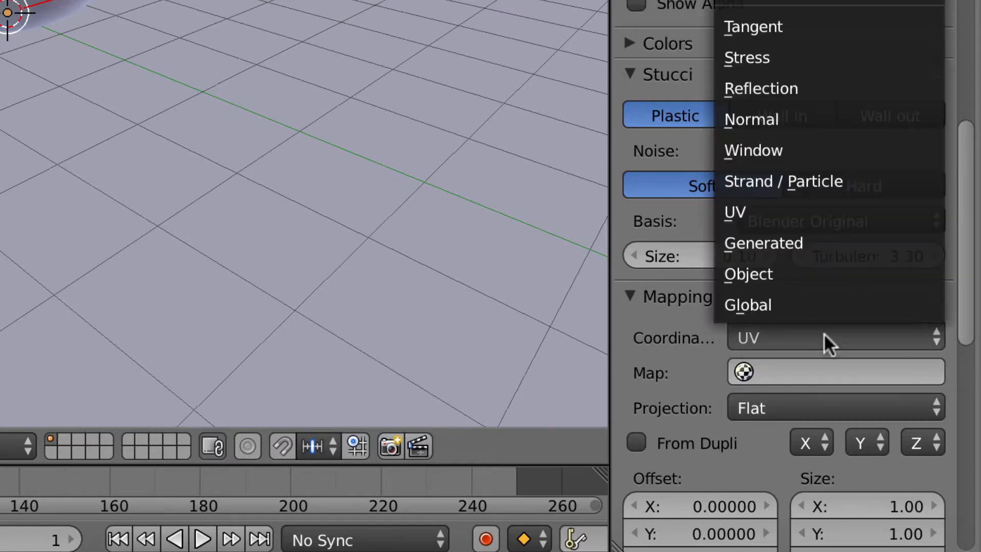
click(773, 267)
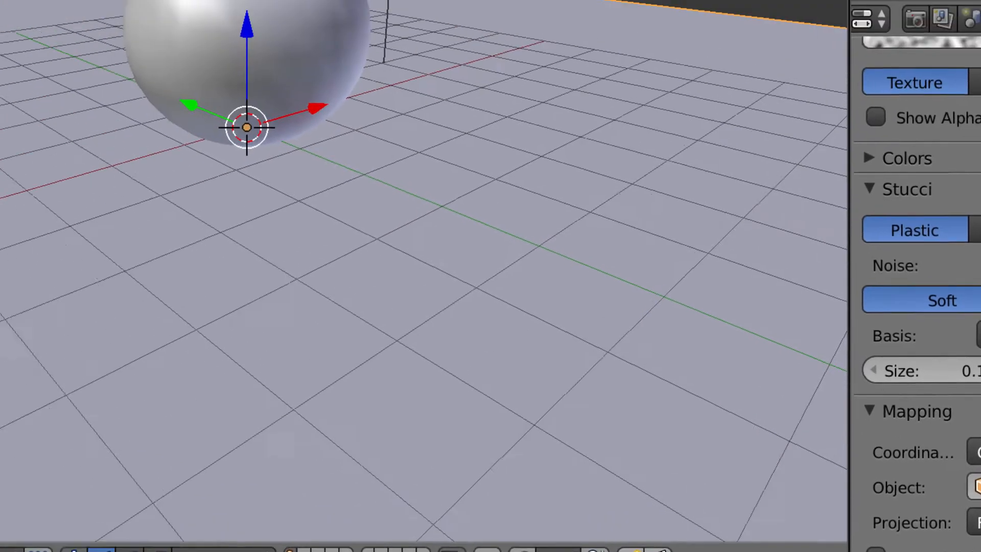
click(0, 0)
Step: Render the bumpy sphere on the bumpy plane, then duplicate the sphere
click(0, 0)
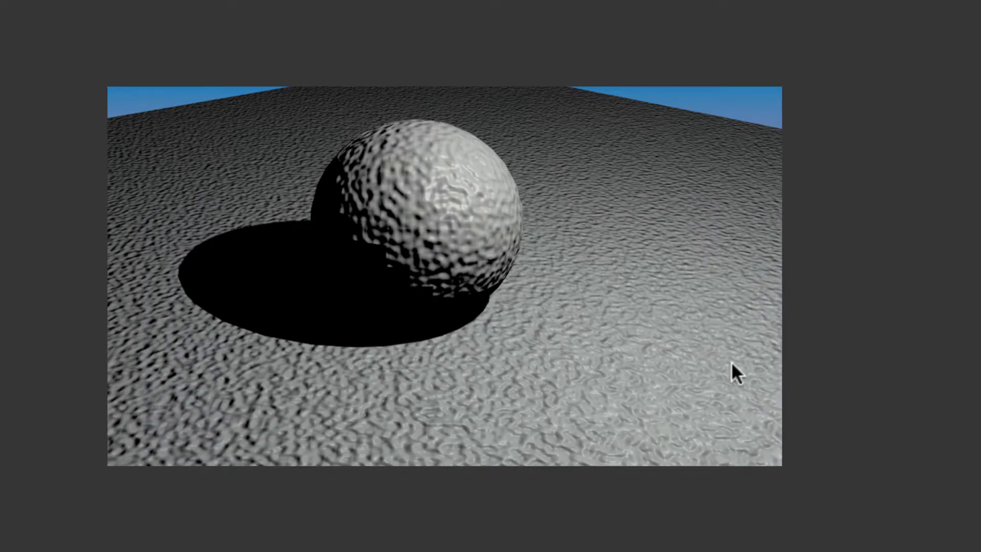
scroll(732, 361, up, 1)
scroll(731, 361, down, 1)
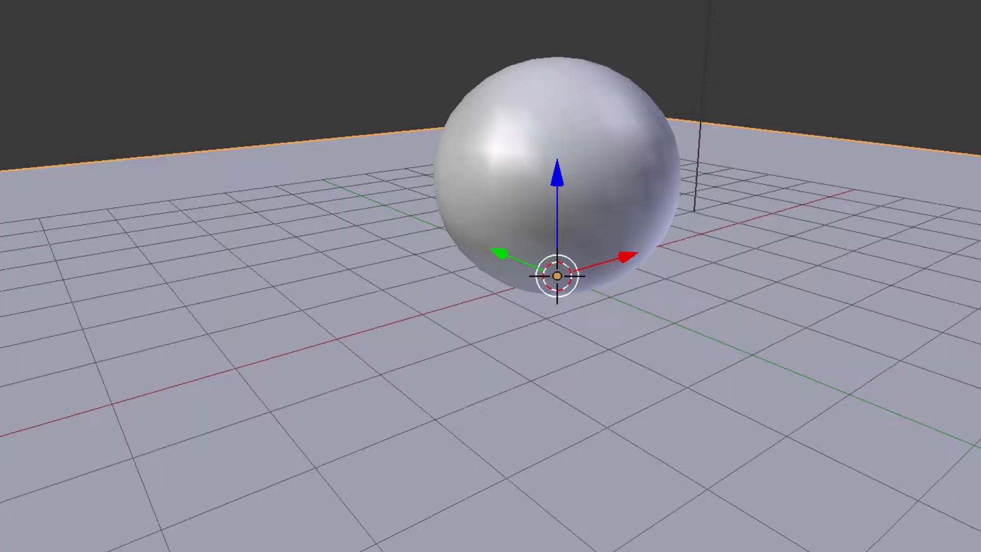
right_click(588, 123)
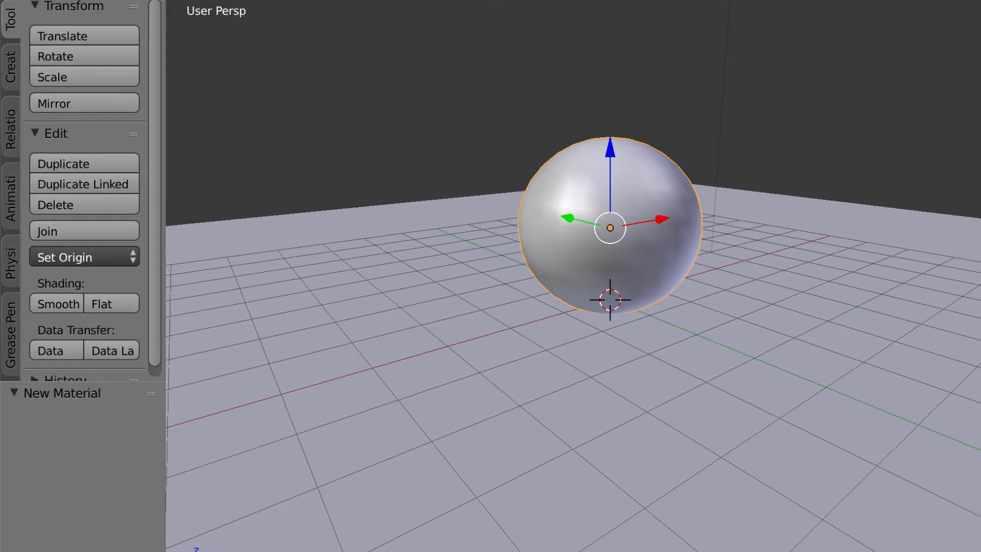
click(88, 156)
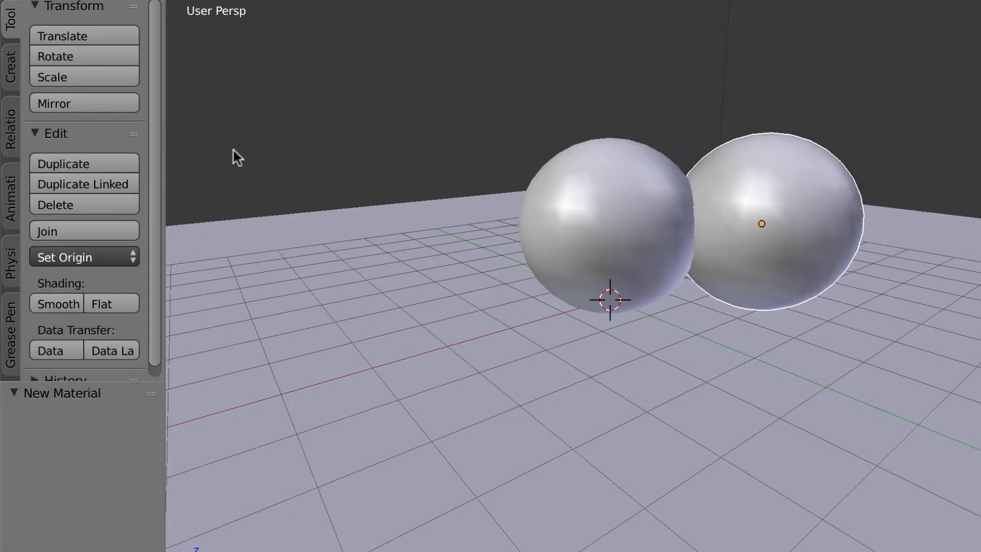
Step: Move the sphere copy along X and Y and raise it above the first sphere
click(223, 131)
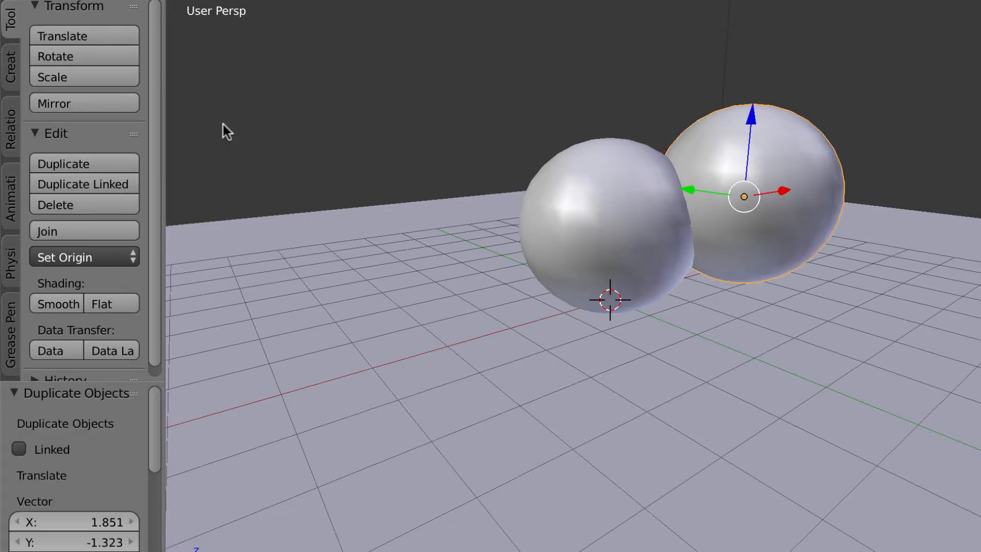
drag(687, 194, 570, 149)
middle_drag(745, 241, 753, 352)
drag(731, 50, 613, 122)
drag(528, 81, 611, 248)
drag(731, 277, 661, 281)
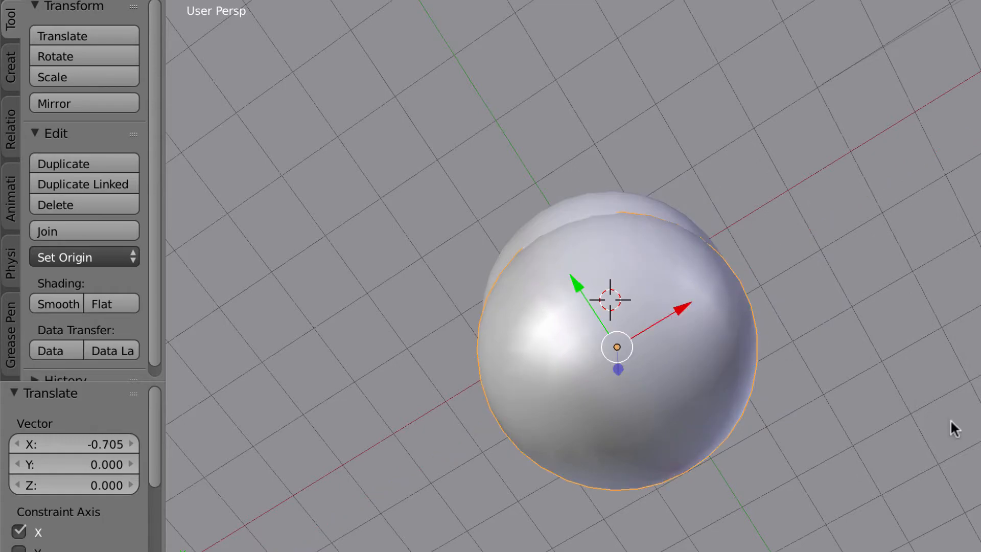
middle_drag(955, 429, 840, 299)
drag(633, 62, 590, 534)
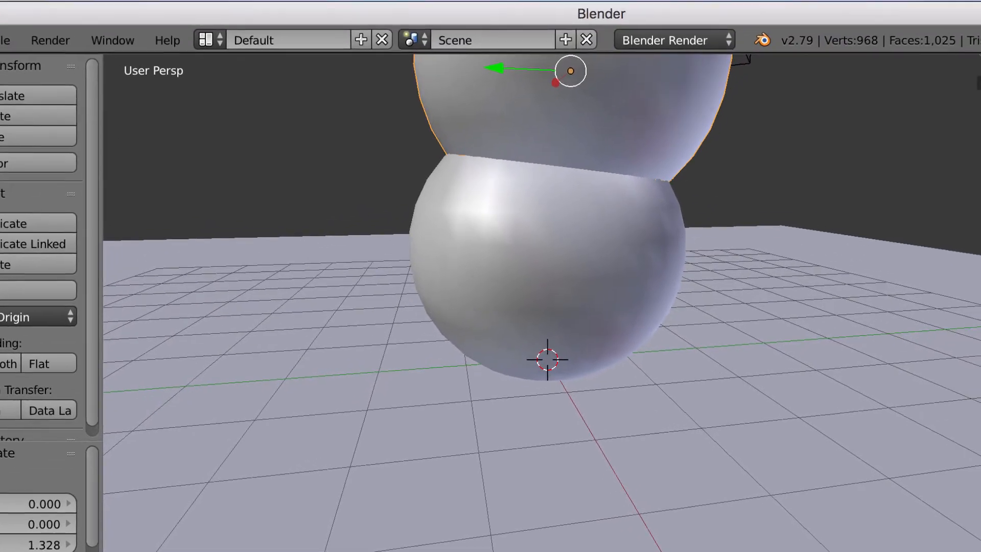
scroll(757, 326, down, 4)
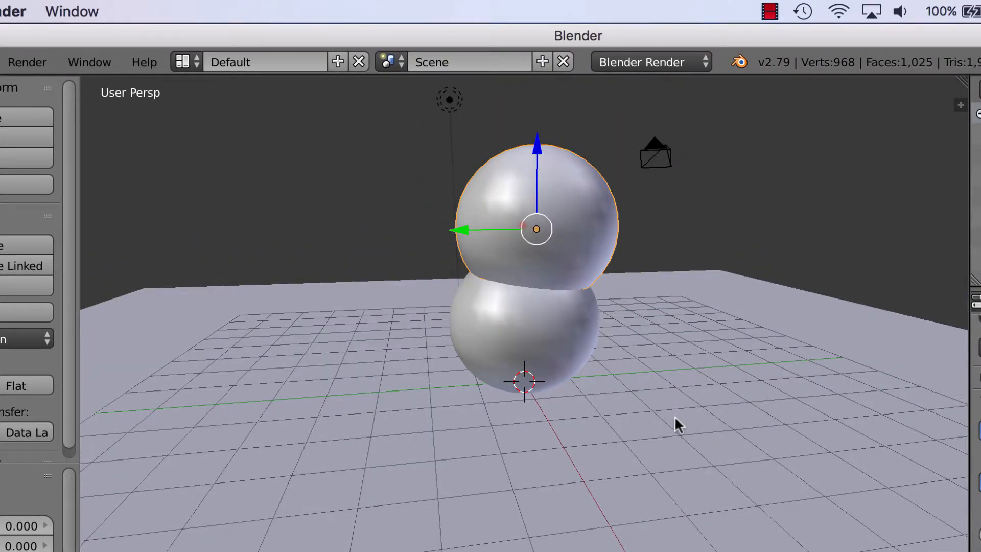
Step: Scale the copy down and position it on the body as the snowman's head
key(s)
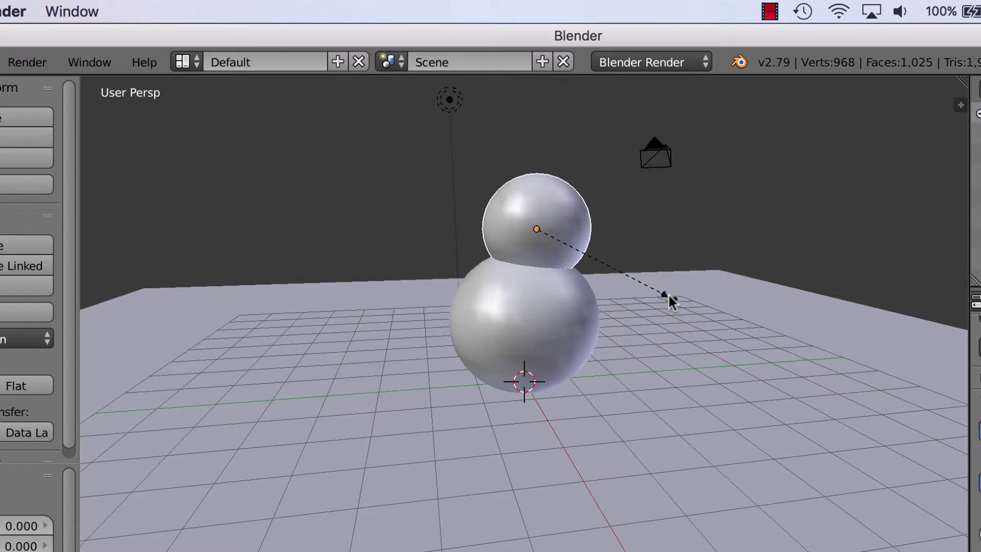
click(668, 294)
key(g)
key(y)
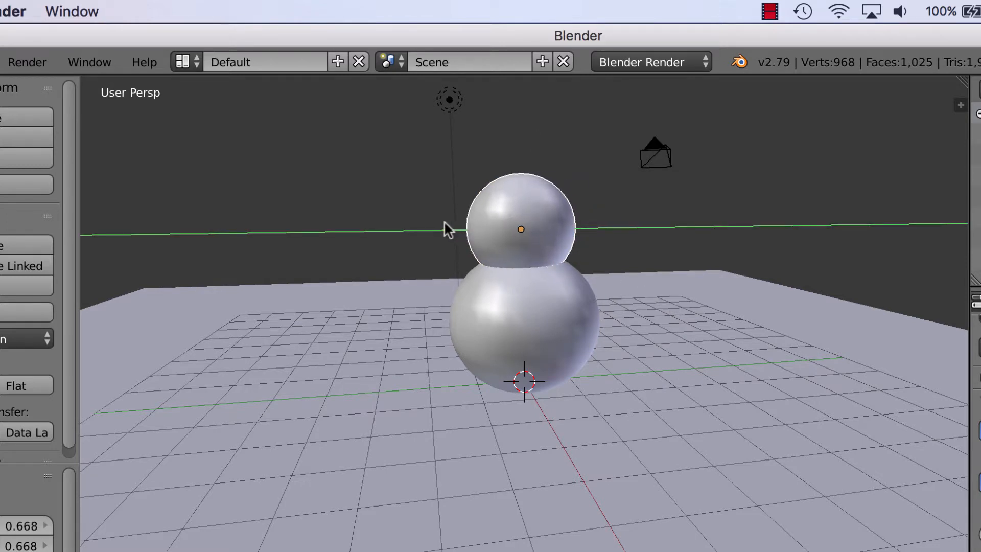
click(445, 223)
drag(520, 152, 523, 139)
middle_drag(685, 343, 603, 346)
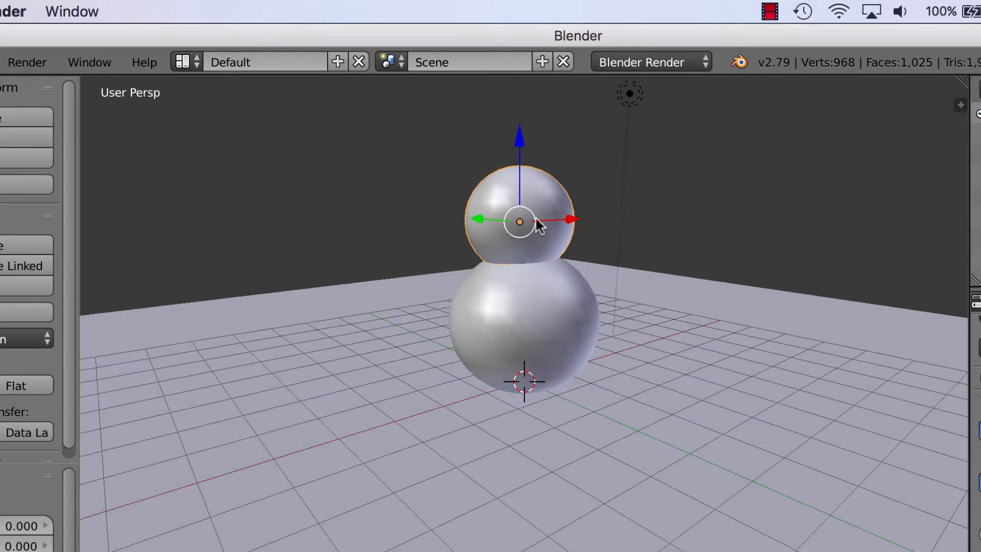
click(30, 61)
click(41, 82)
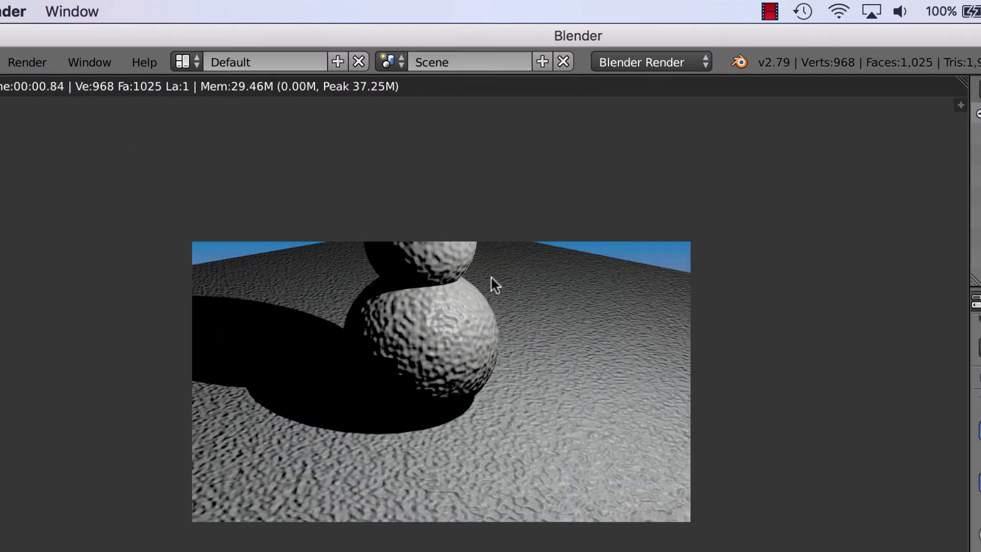
click(18, 62)
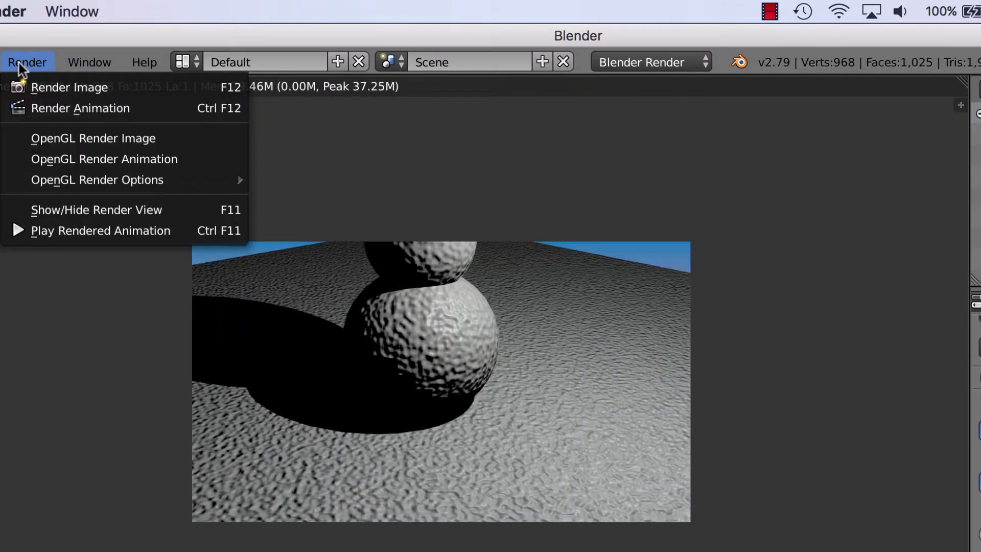
click(26, 88)
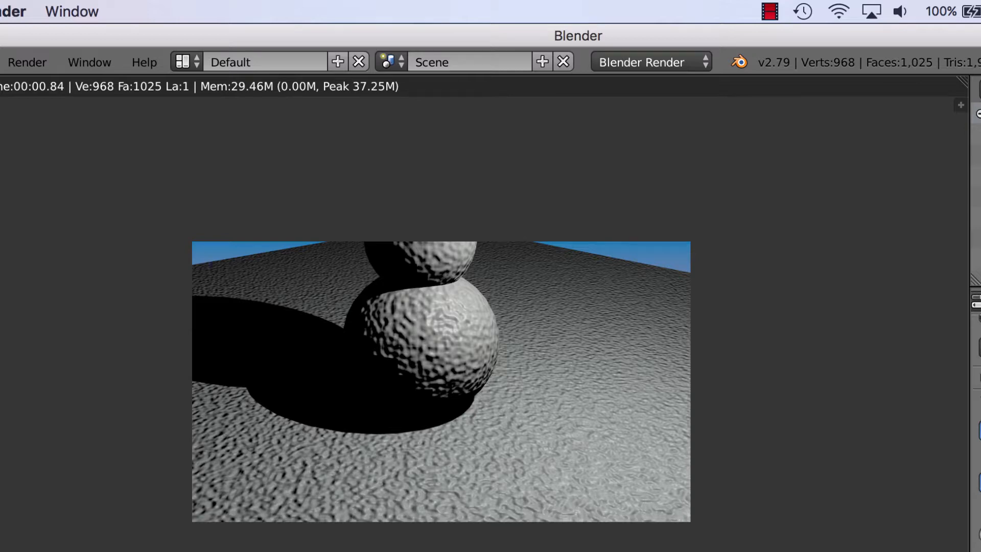
key(Escape)
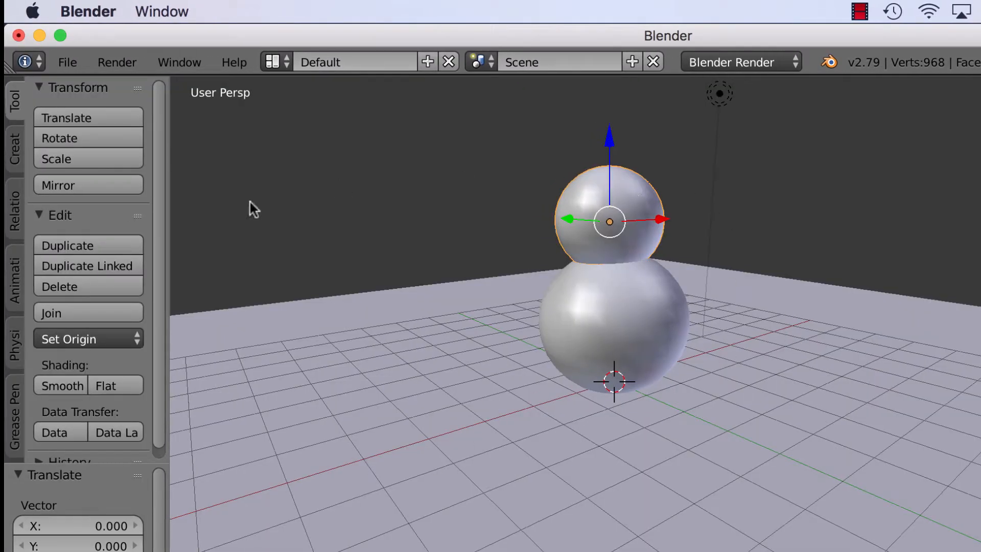
Step: Duplicate the head sphere and move the copy up on Z and left on Y
click(88, 244)
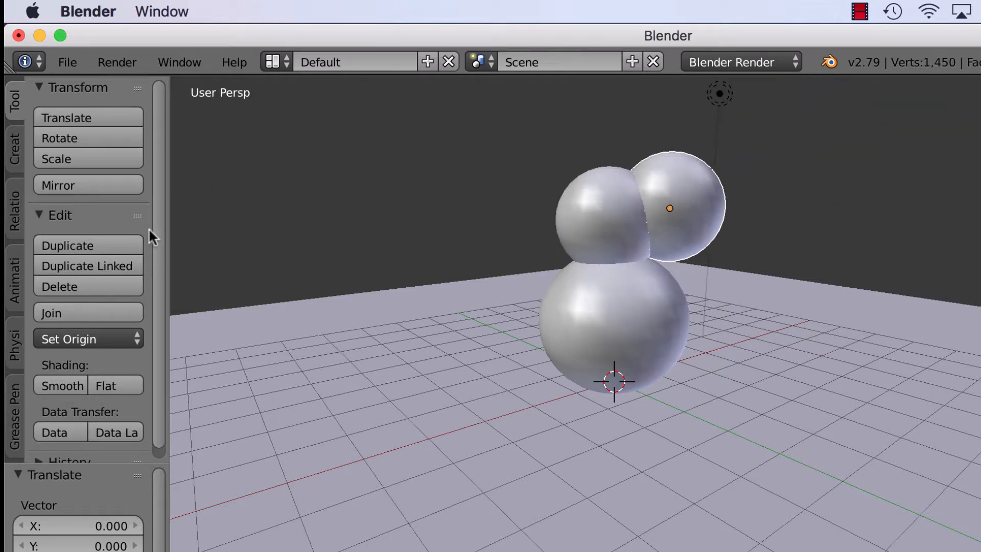
click(170, 236)
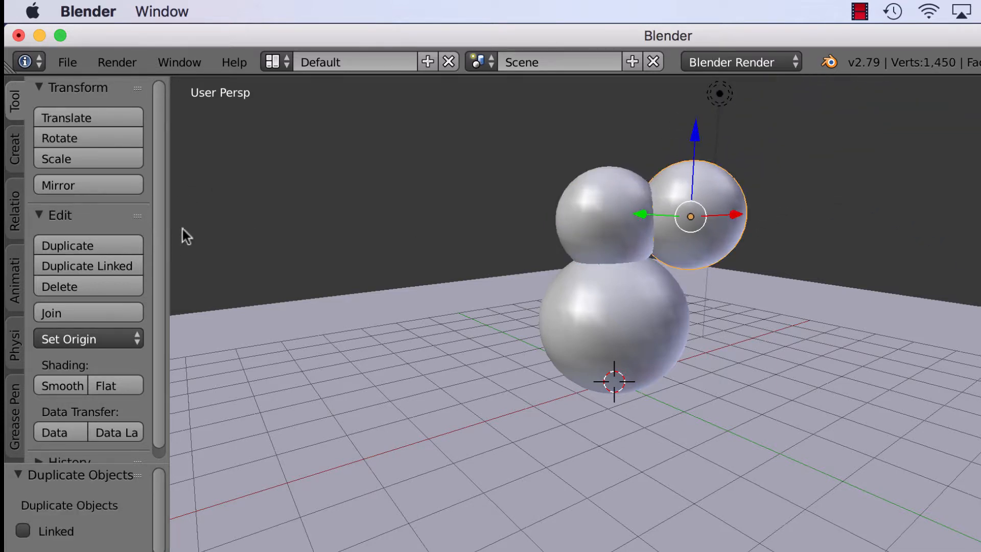
middle_drag(723, 265, 707, 369)
drag(766, 466, 794, 547)
middle_drag(795, 547, 746, 423)
scroll(747, 422, down, 2)
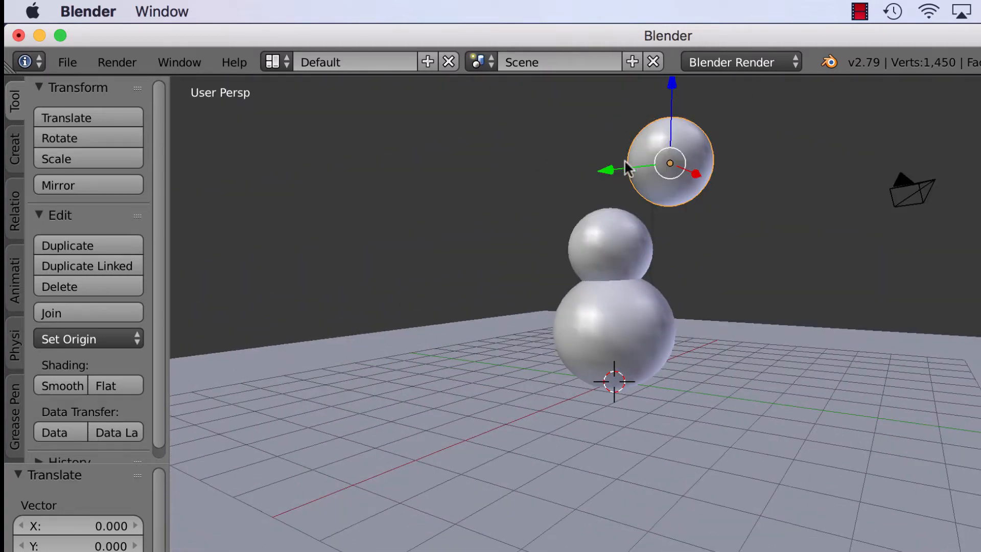
drag(624, 163, 547, 162)
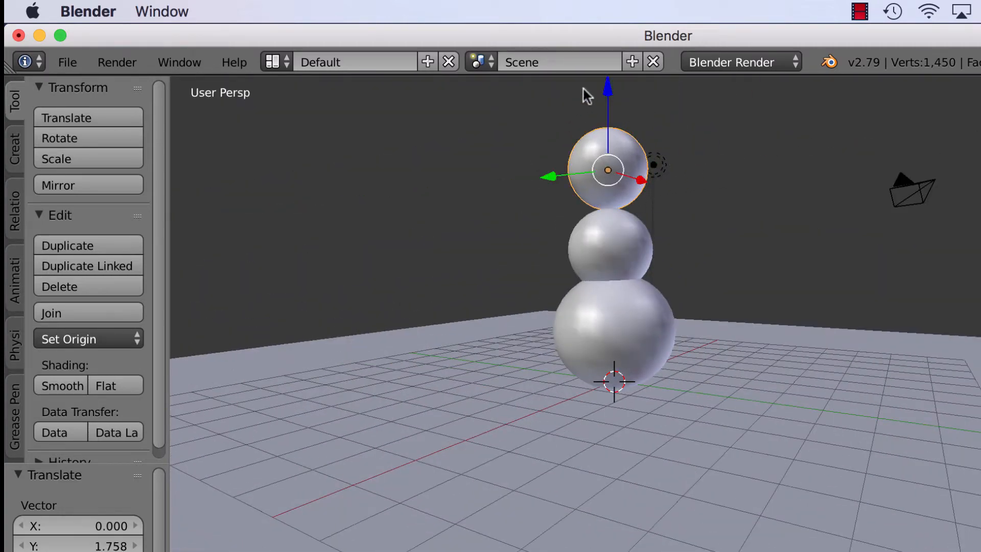
drag(606, 87, 609, 109)
Step: From the top view, center the third sphere over the others along X and Y
middle_drag(759, 436, 640, 466)
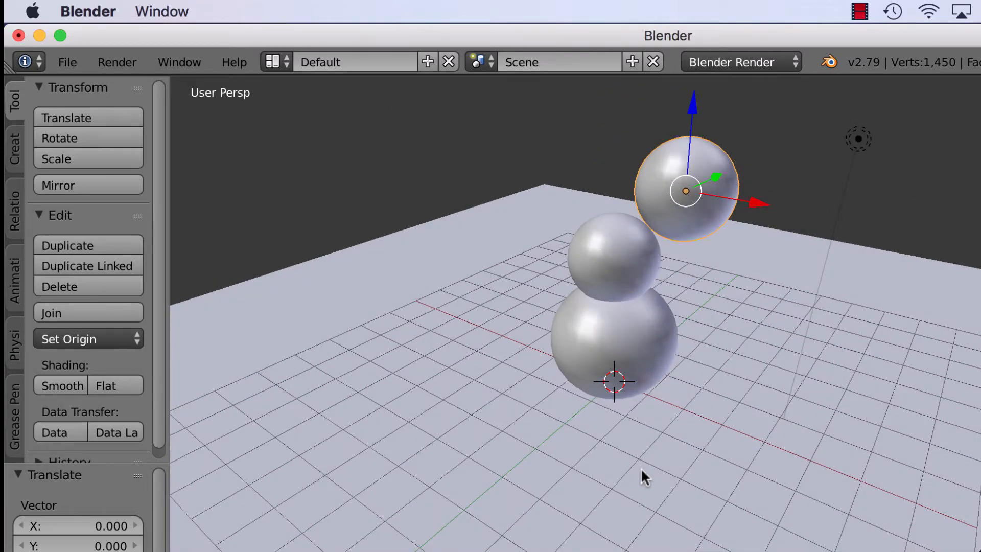
click(69, 551)
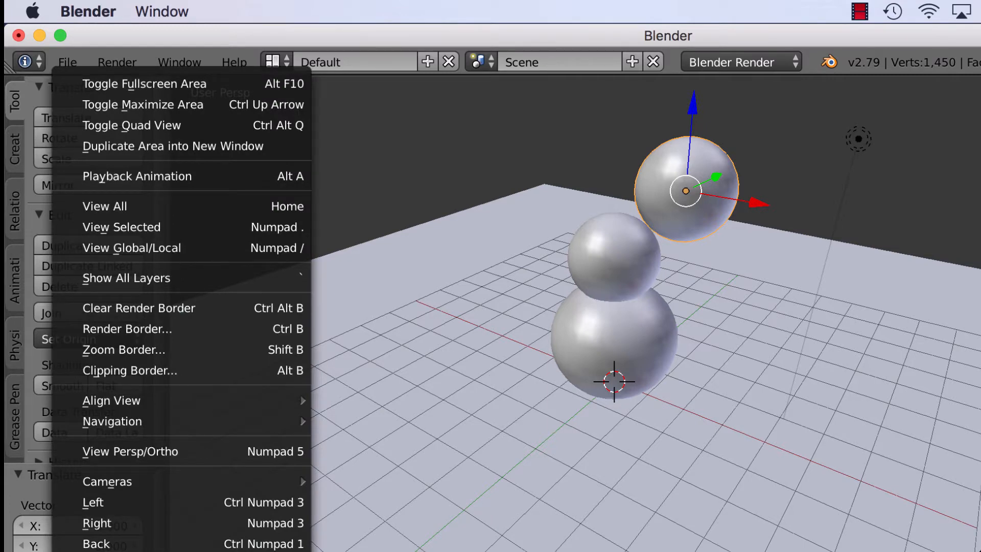
click(93, 551)
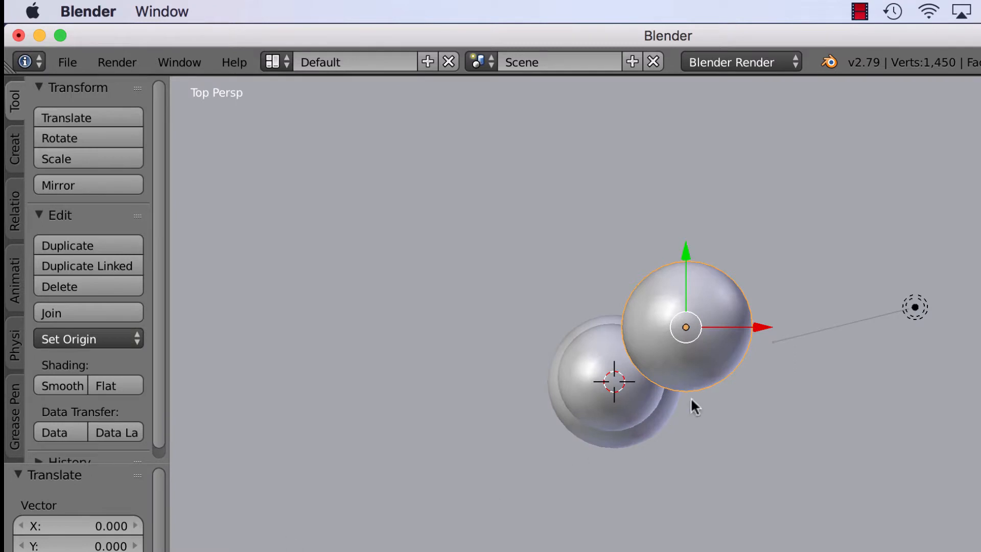
drag(756, 330, 687, 317)
drag(631, 253, 621, 303)
middle_drag(650, 492, 639, 403)
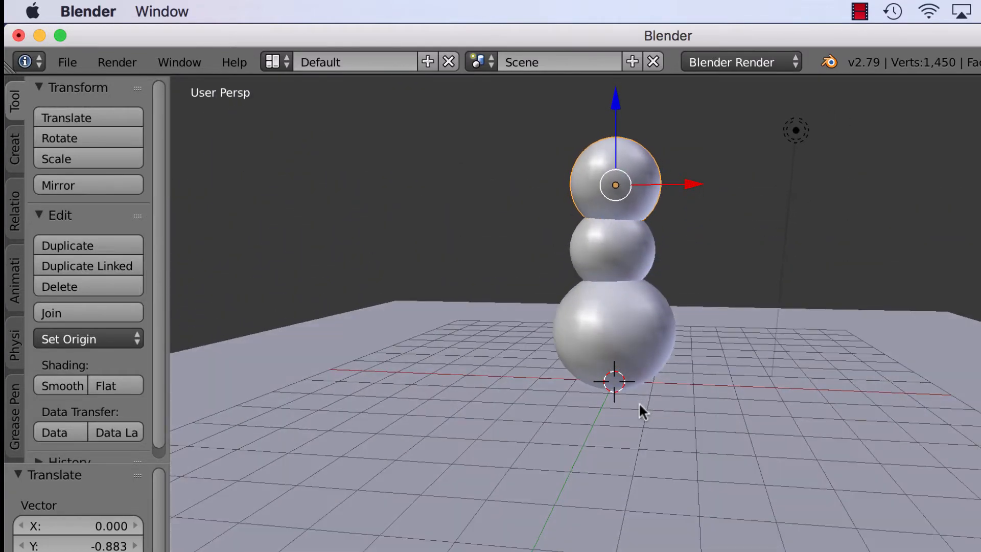
Step: Scale the top sphere down to 0.744
key(s)
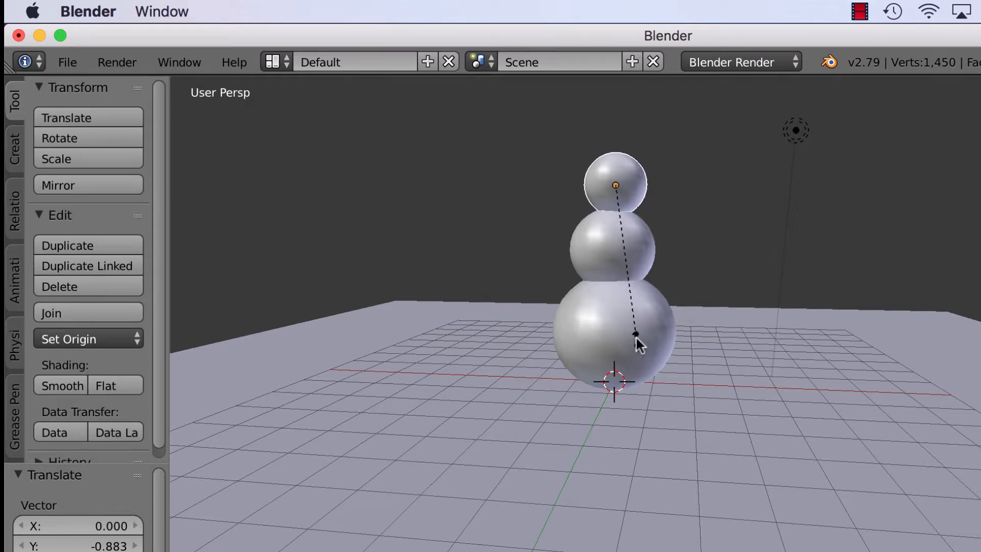
click(636, 350)
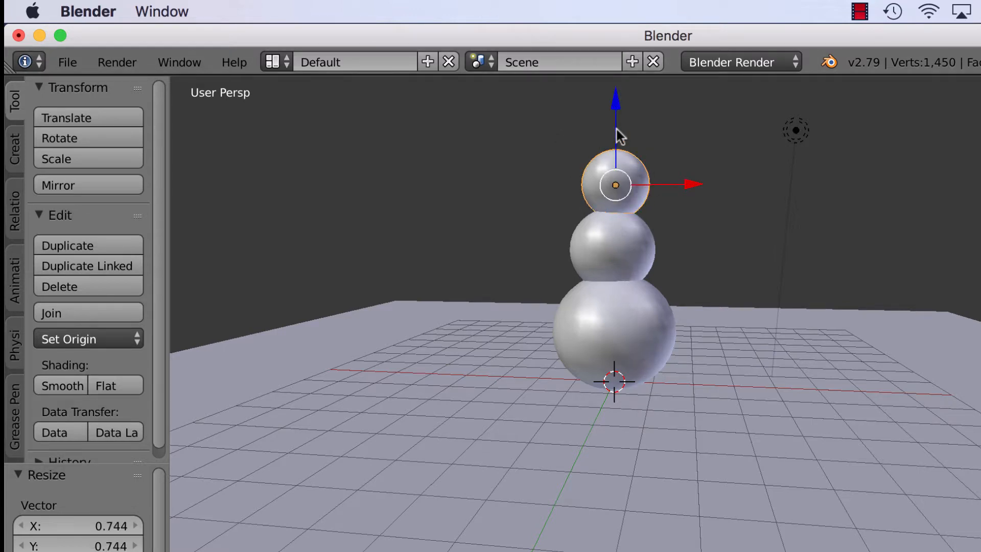
click(616, 109)
middle_drag(840, 326, 716, 331)
Step: Nudge the middle sphere along Y and raise the head sphere onto it along Z
click(633, 250)
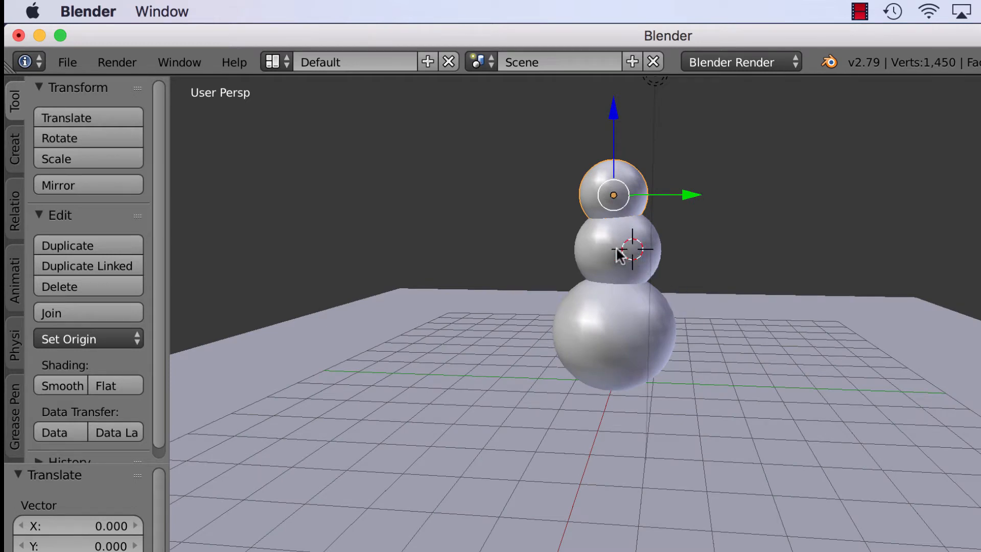
right_click(613, 251)
drag(687, 252, 682, 249)
right_click(645, 204)
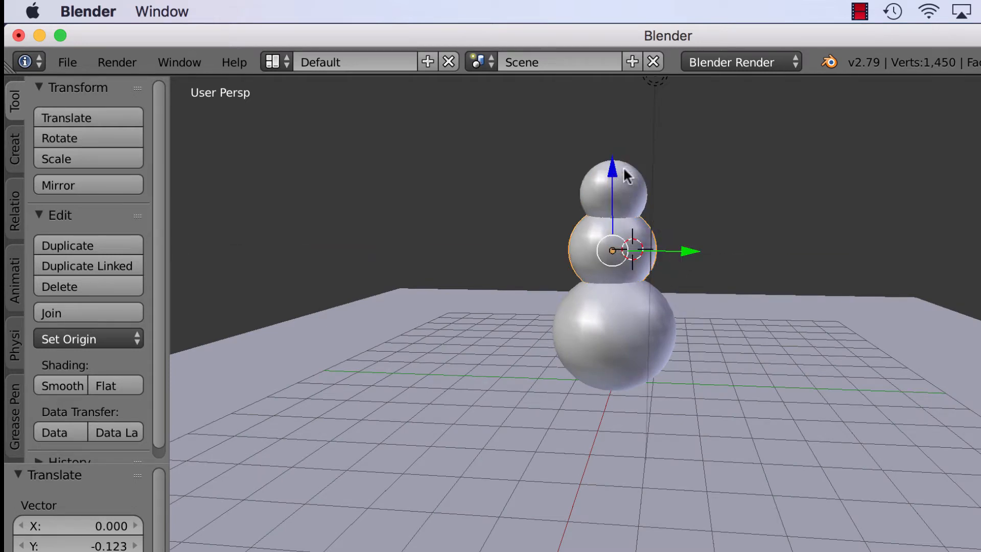
drag(616, 120, 614, 108)
middle_drag(788, 406, 696, 402)
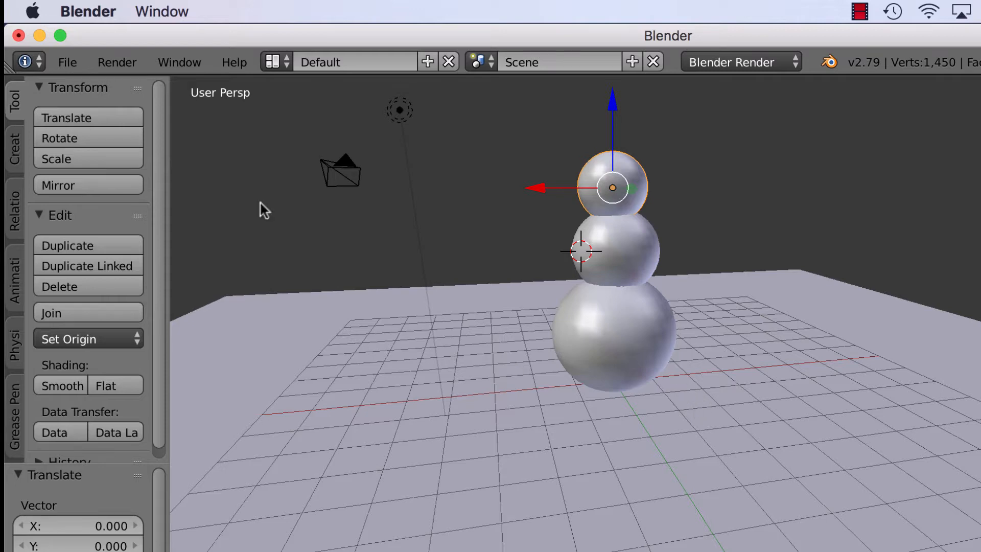
click(117, 62)
click(132, 83)
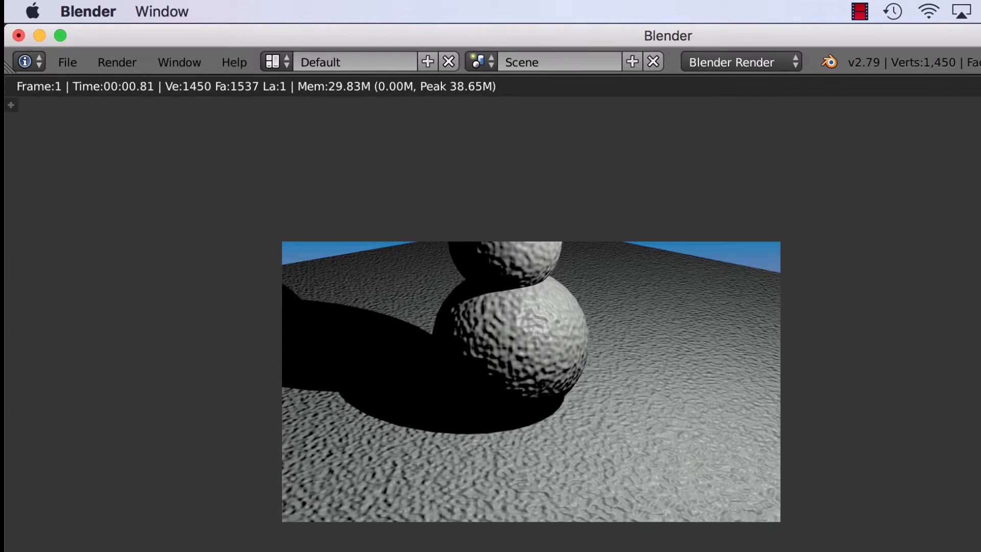
click(29, 551)
click(51, 551)
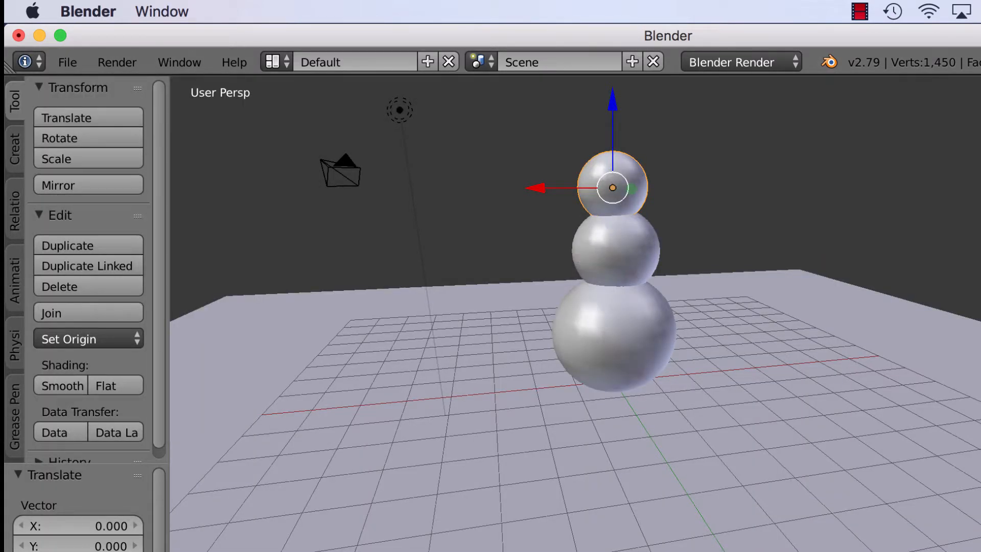
Step: Orbit and zoom the viewport to a closer, higher angle framing the three-tier snowman
middle_drag(405, 497, 461, 487)
scroll(600, 515, up, 3)
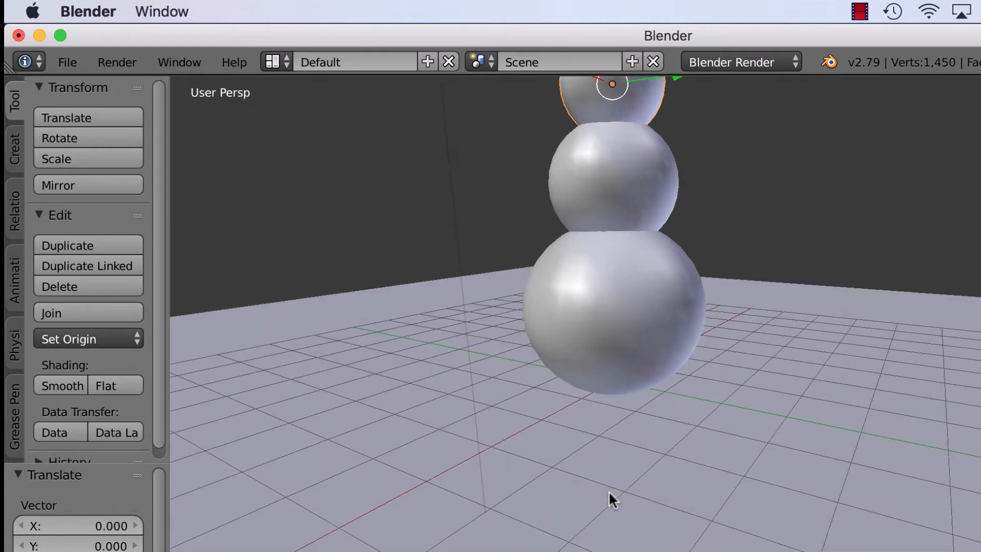
middle_drag(610, 493, 647, 511)
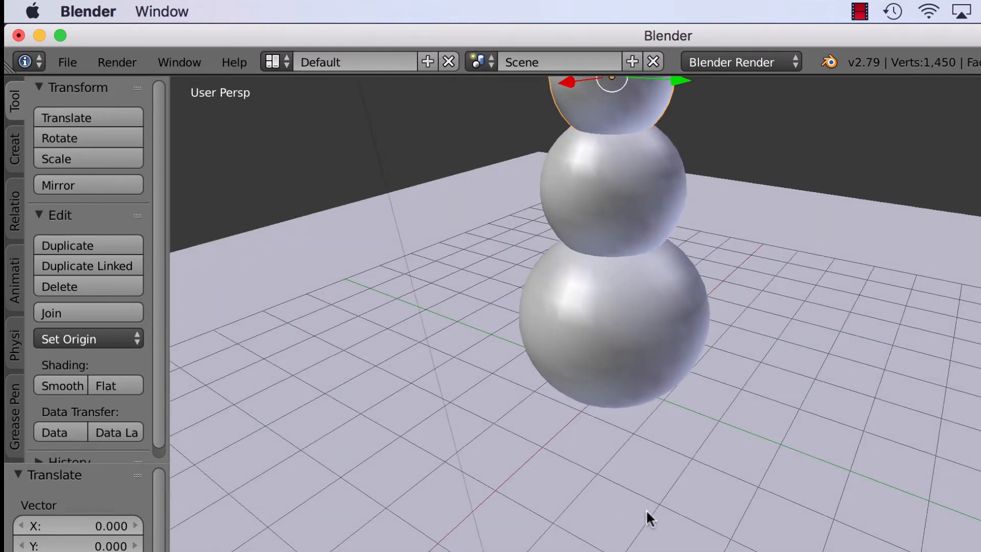
scroll(654, 508, up, 1)
scroll(654, 508, down, 3)
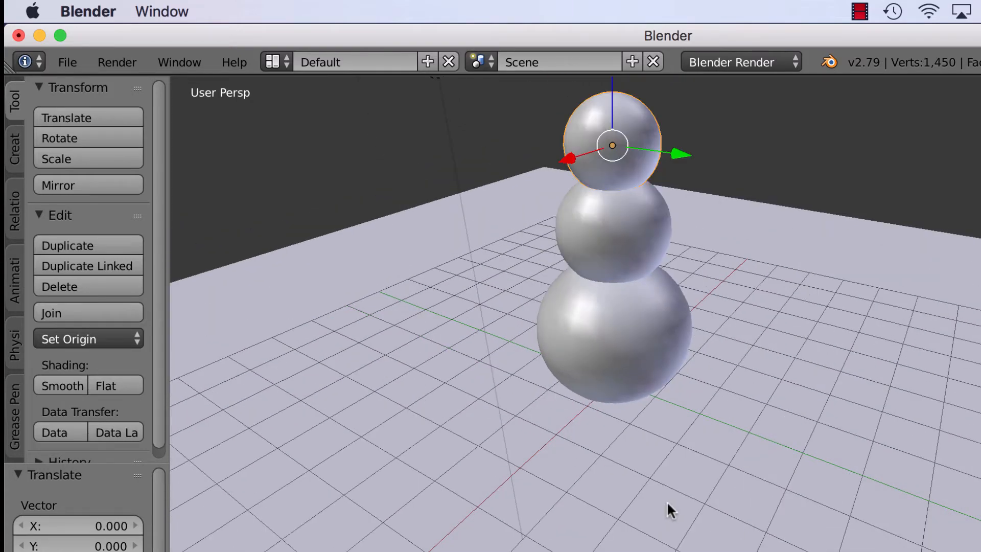
middle_drag(667, 502, 676, 522)
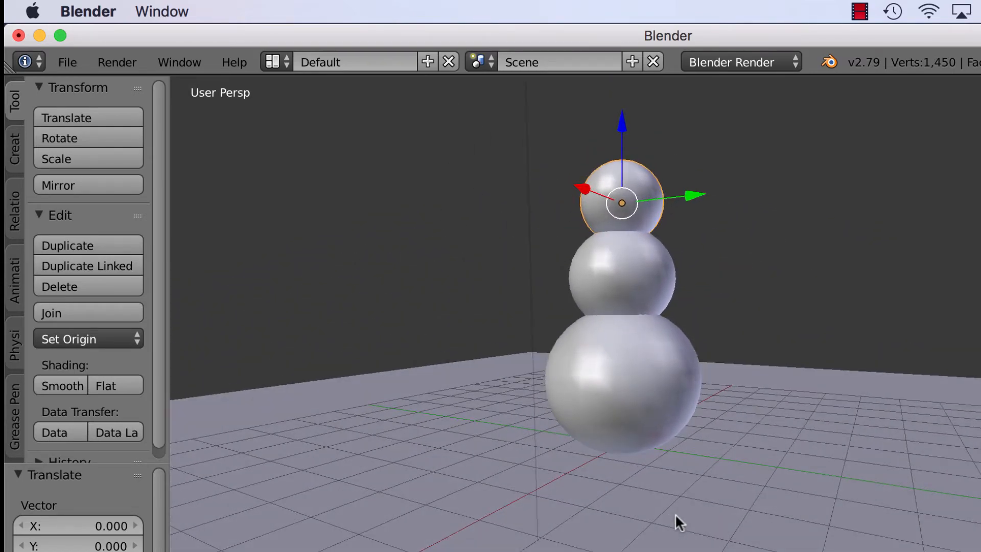
scroll(676, 514, up, 2)
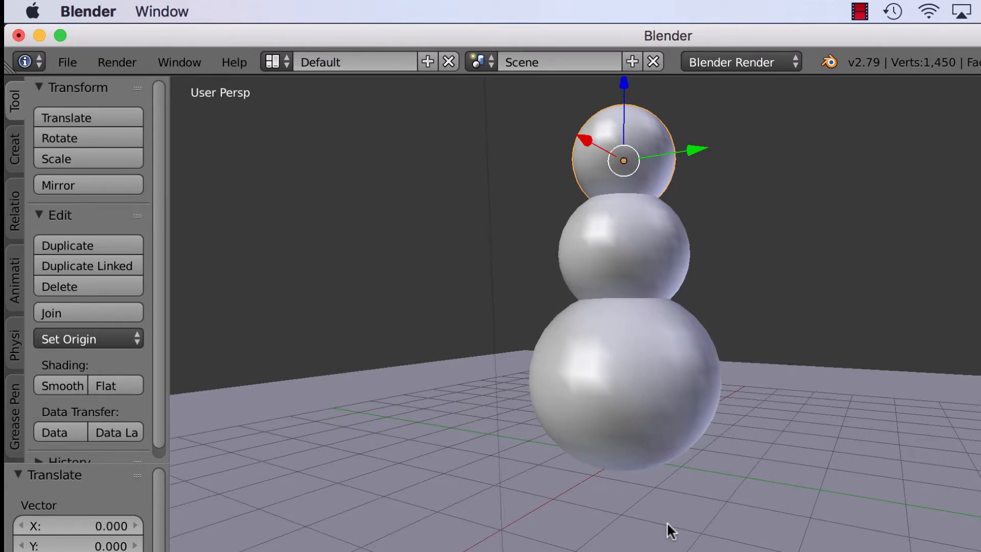
middle_drag(667, 522, 674, 548)
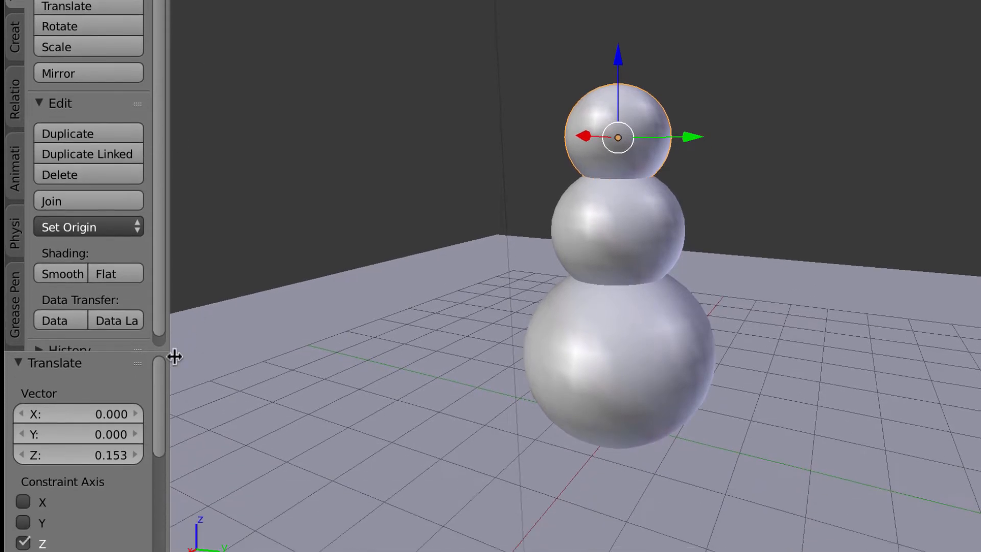
Step: Align the active camera to the current viewport view via View > Align View
click(82, 504)
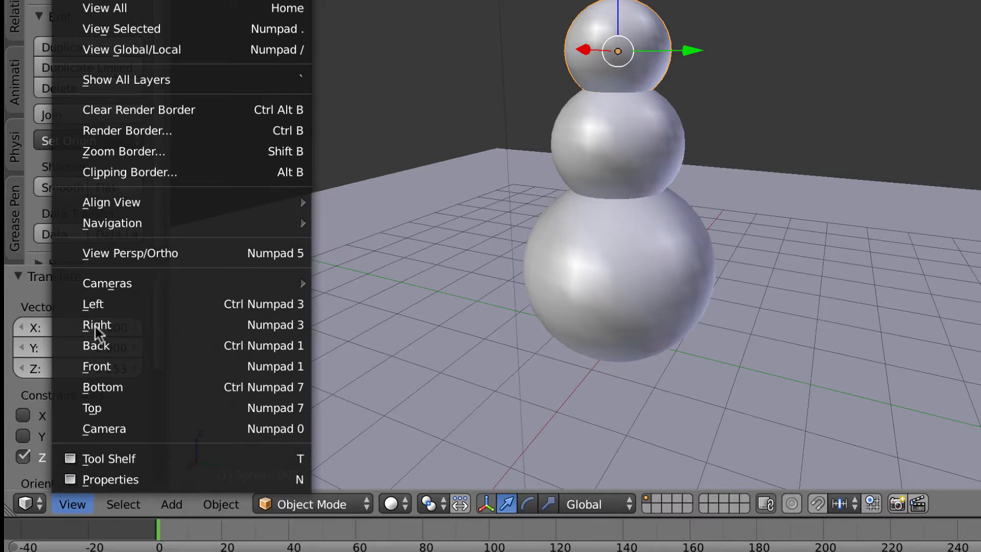
mouse_move(134, 203)
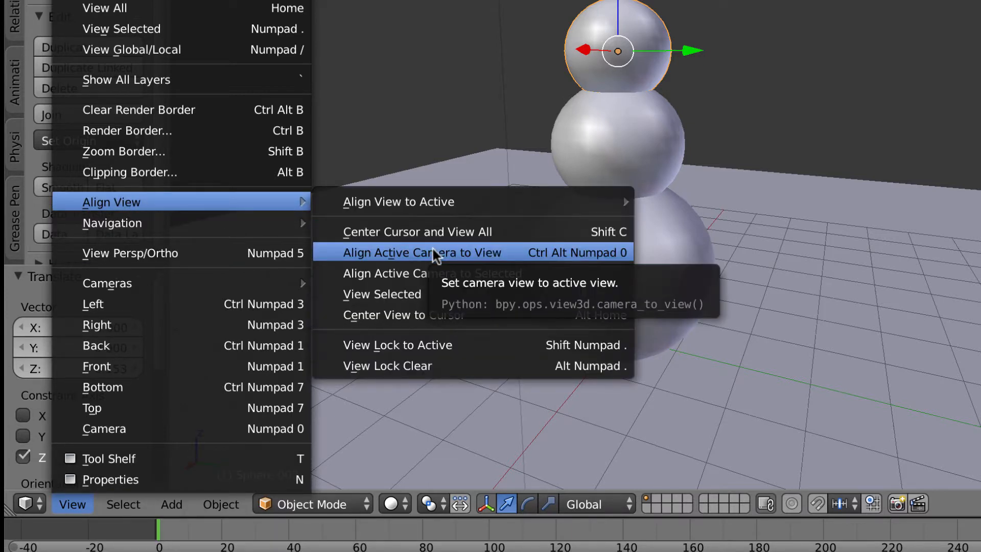
click(458, 252)
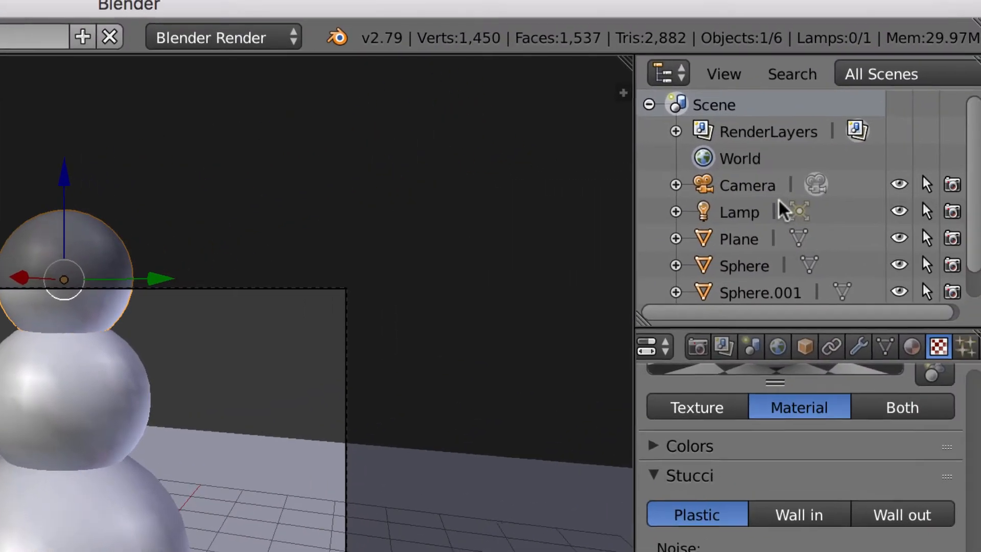
Step: Give the Camera a lens shift of X 0.040 and Y 0.020
click(750, 185)
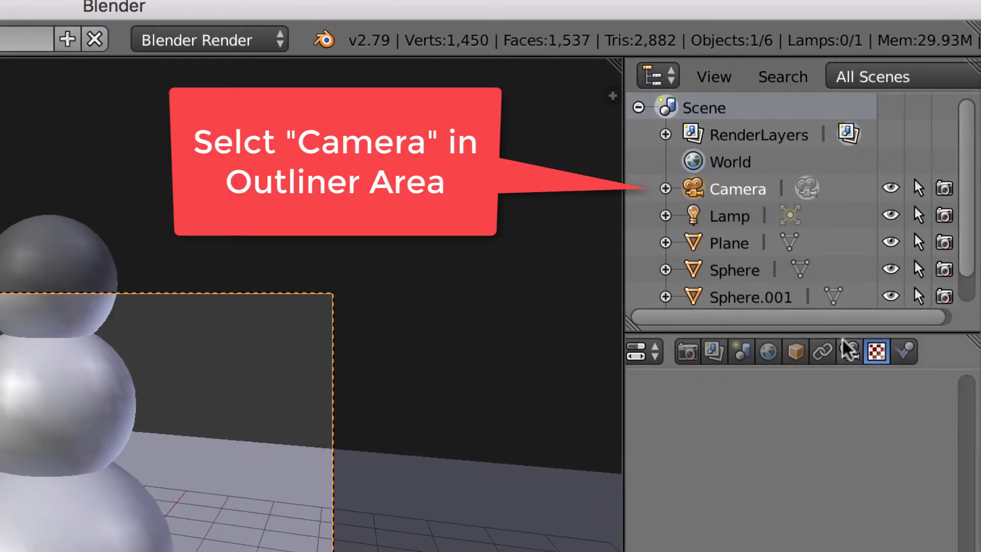
click(852, 352)
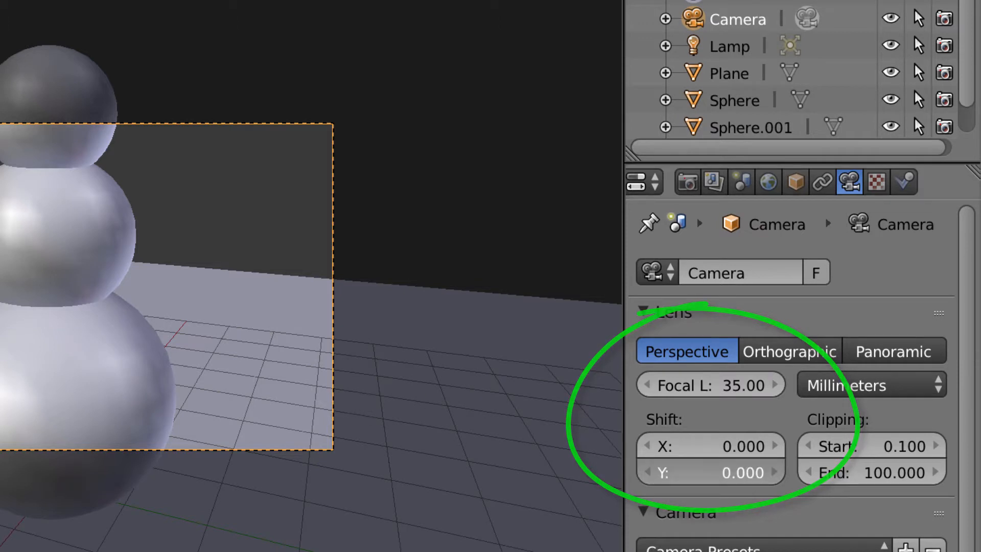
mouse_move(742, 477)
mouse_down()
mouse_move(691, 478)
mouse_move(794, 478)
mouse_move(691, 478)
mouse_move(752, 478)
mouse_up()
drag(679, 449, 700, 449)
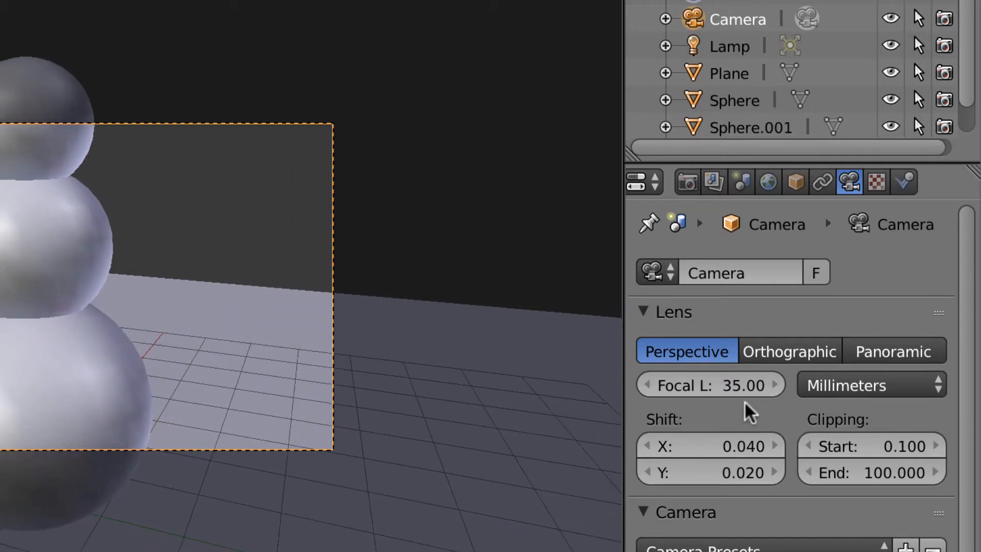
mouse_move(741, 385)
mouse_down()
mouse_move(705, 385)
mouse_move(751, 387)
mouse_move(697, 386)
mouse_move(759, 386)
mouse_up()
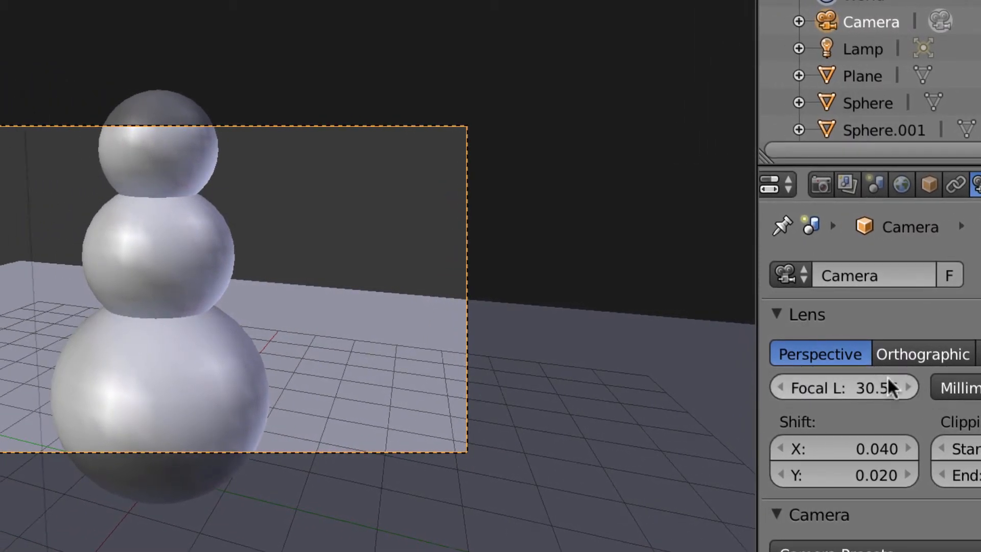
Step: Lower the camera focal length to 24.72 mm and render the snowman image
drag(892, 389, 756, 376)
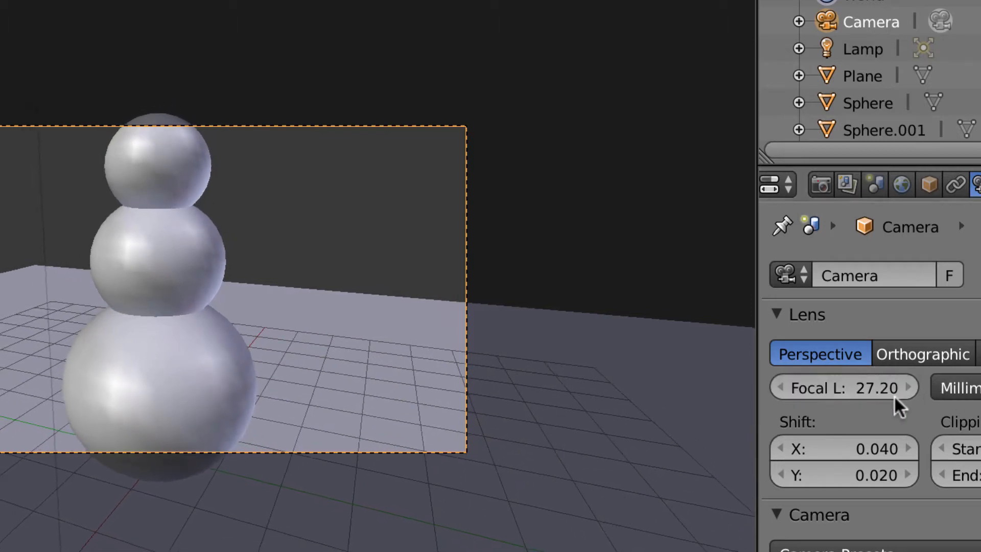
drag(879, 384, 828, 377)
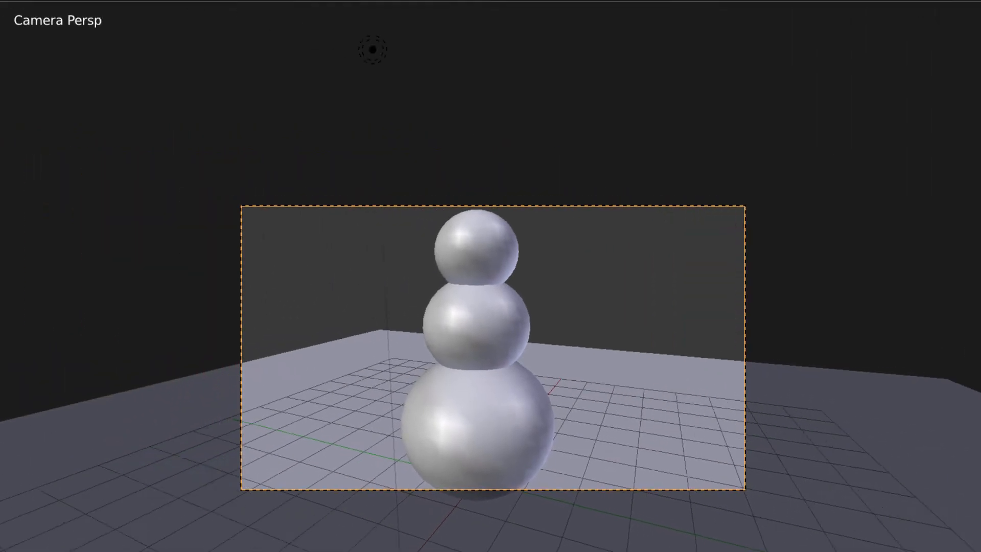
click(127, 37)
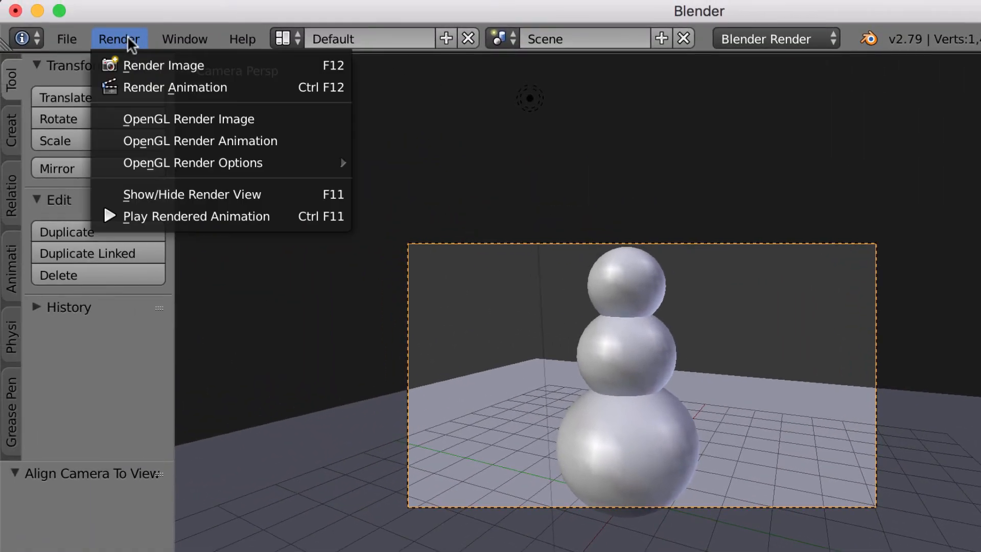
click(137, 61)
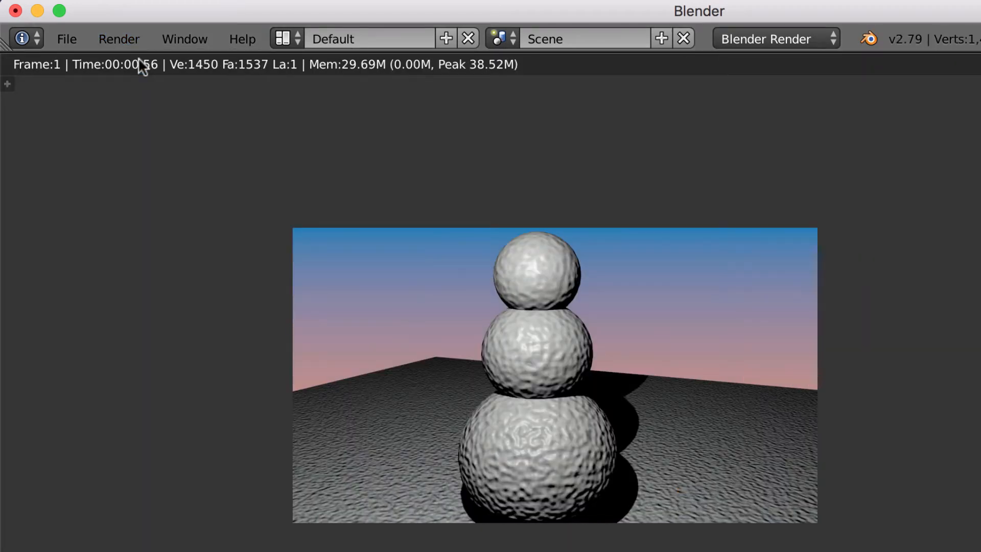
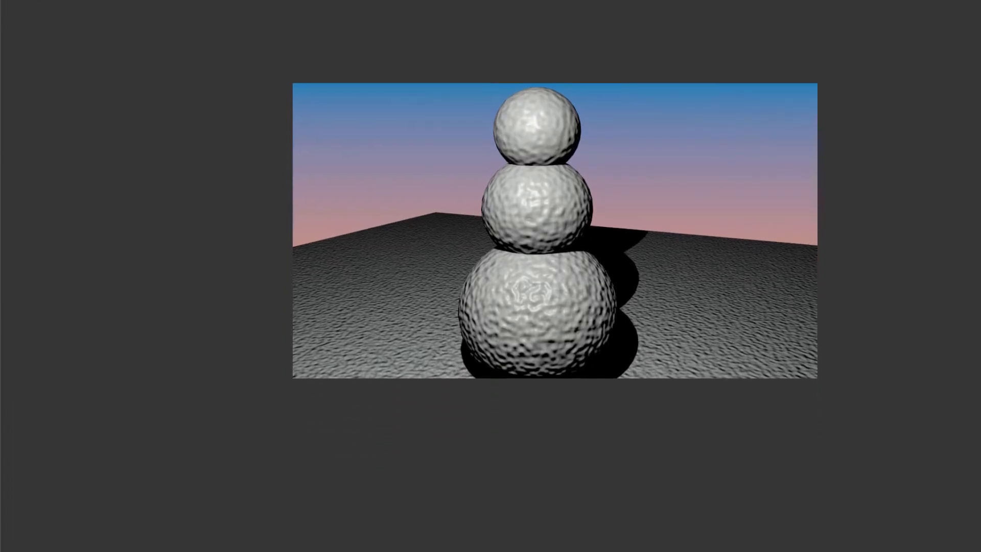
Step: Swap the render image for the 3D Viewport and set camera Lens Shift Y to 0.080
click(22, 500)
click(31, 470)
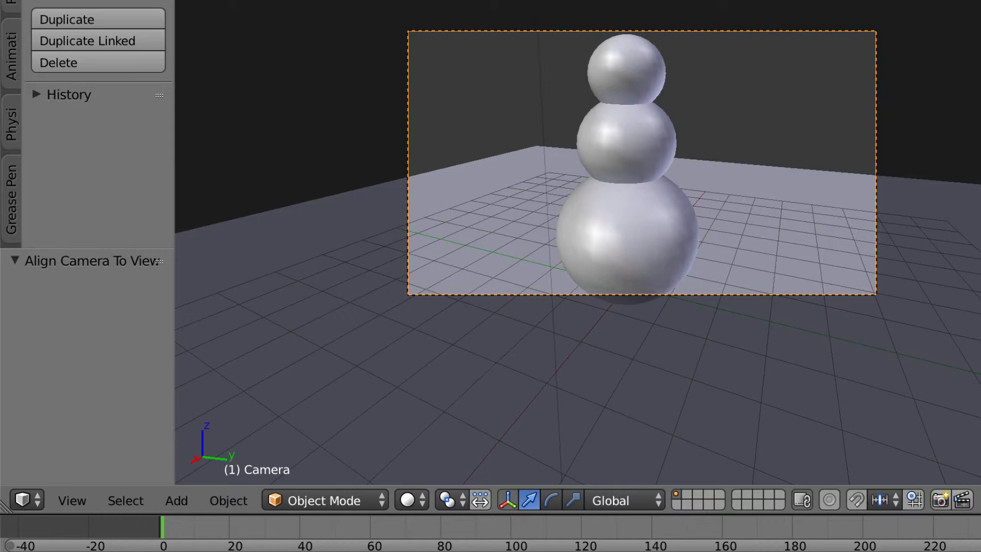
mouse_move(864, 387)
mouse_down()
mouse_move(884, 386)
mouse_move(873, 386)
mouse_up()
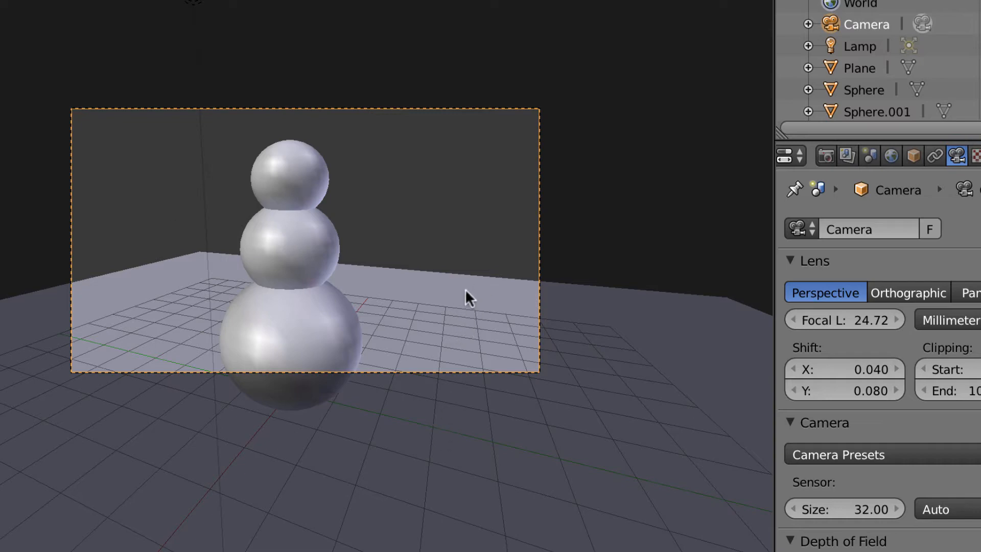
Step: Orbit out of camera view into a free perspective view of the snowman
scroll(469, 300, up, 1)
middle_drag(470, 301, 473, 308)
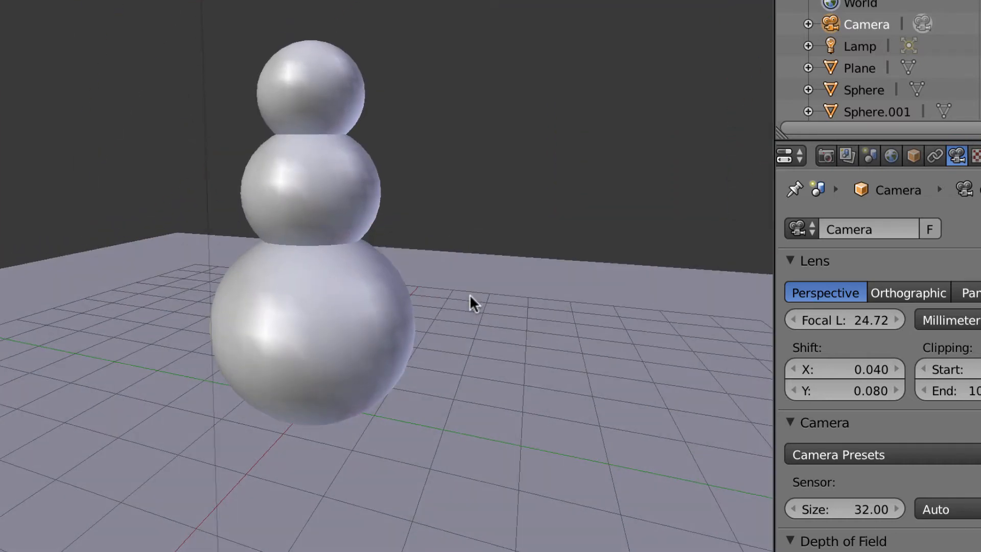
middle_drag(474, 308, 470, 301)
scroll(470, 309, up, 2)
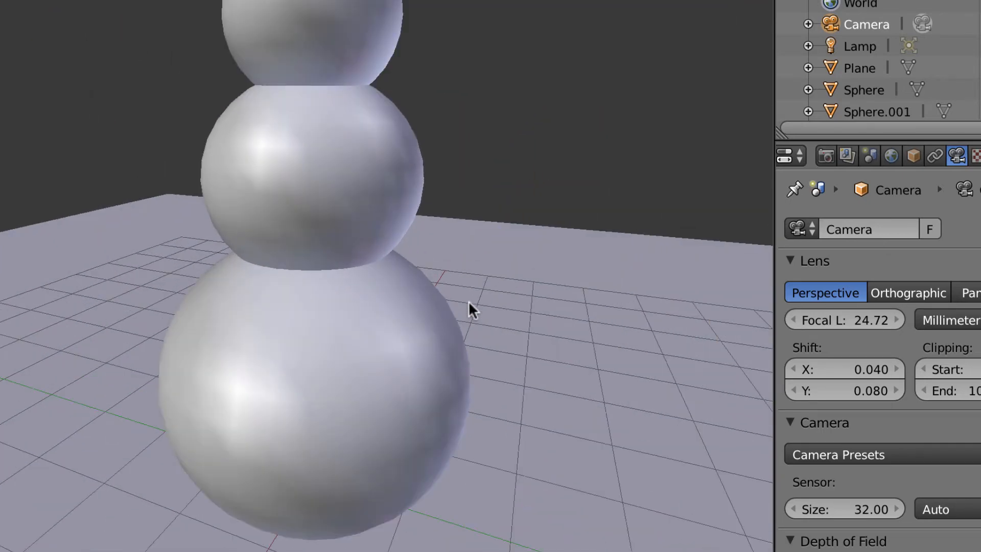
scroll(470, 310, down, 5)
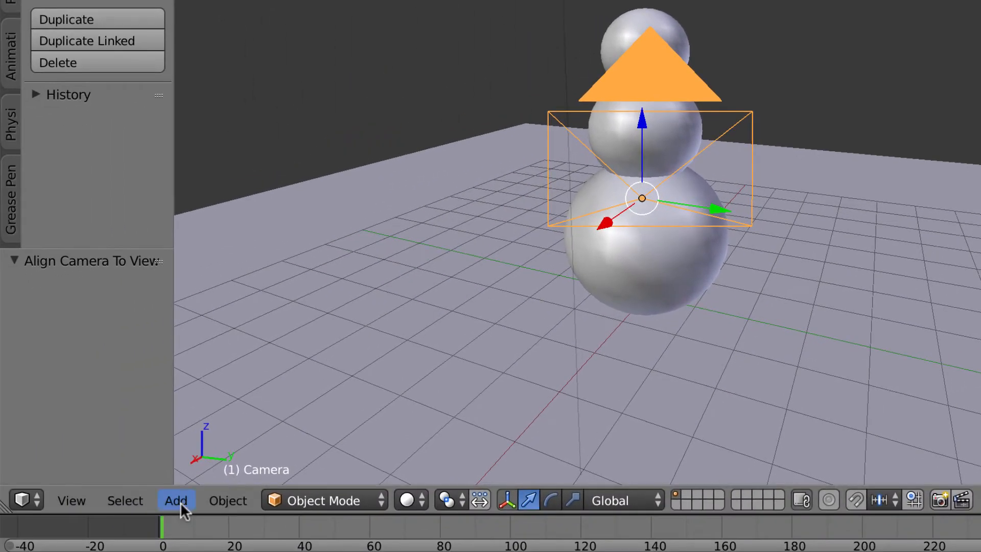
Step: Add a torus and move it with the X, Y and Z gizmo arrows above the snowman's head
click(177, 501)
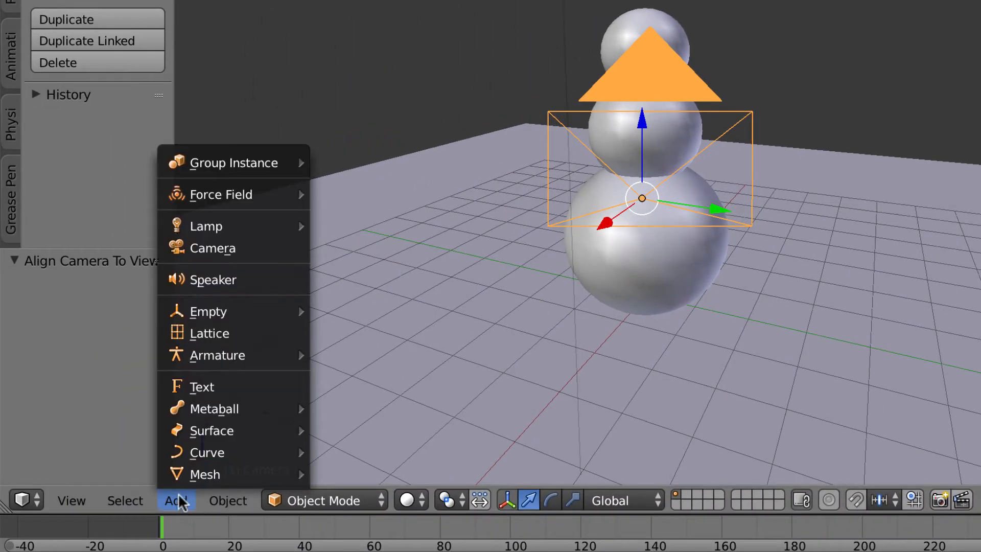
mouse_move(192, 470)
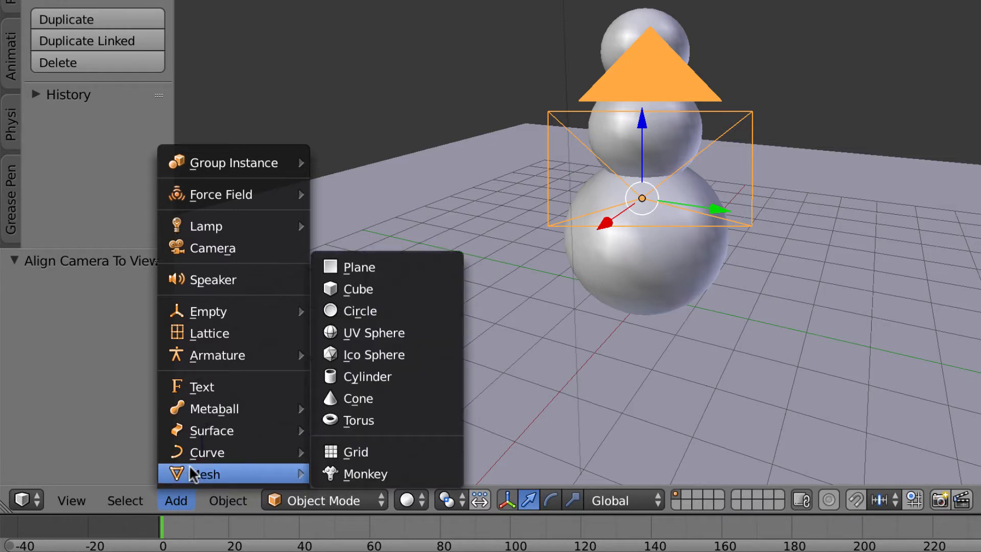
click(392, 413)
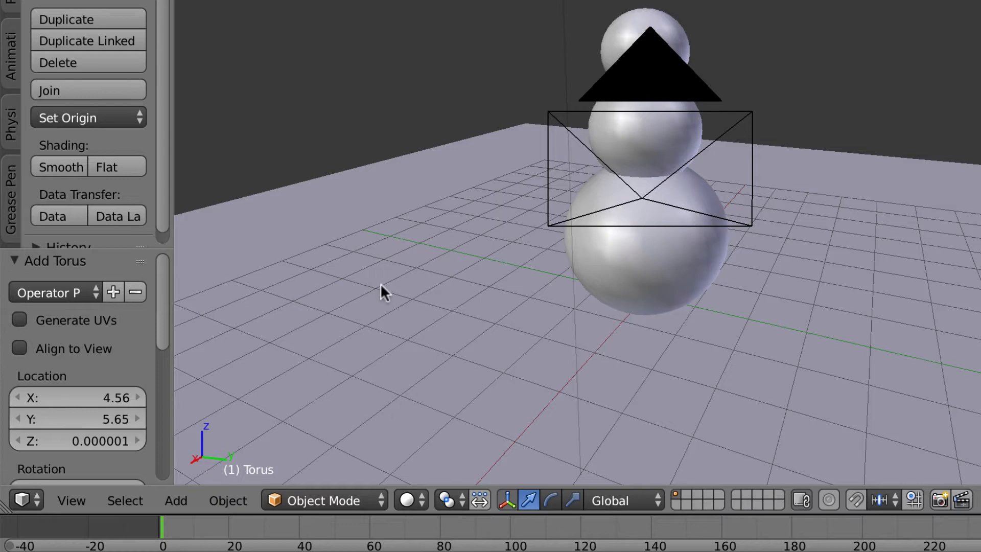
middle_drag(380, 286, 382, 317)
scroll(435, 224, down, 6)
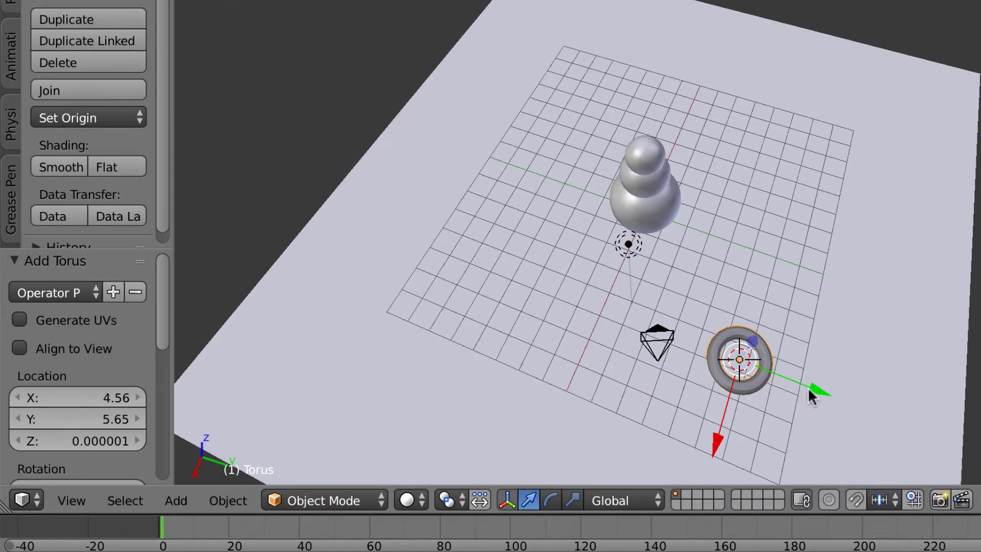
drag(810, 392, 655, 301)
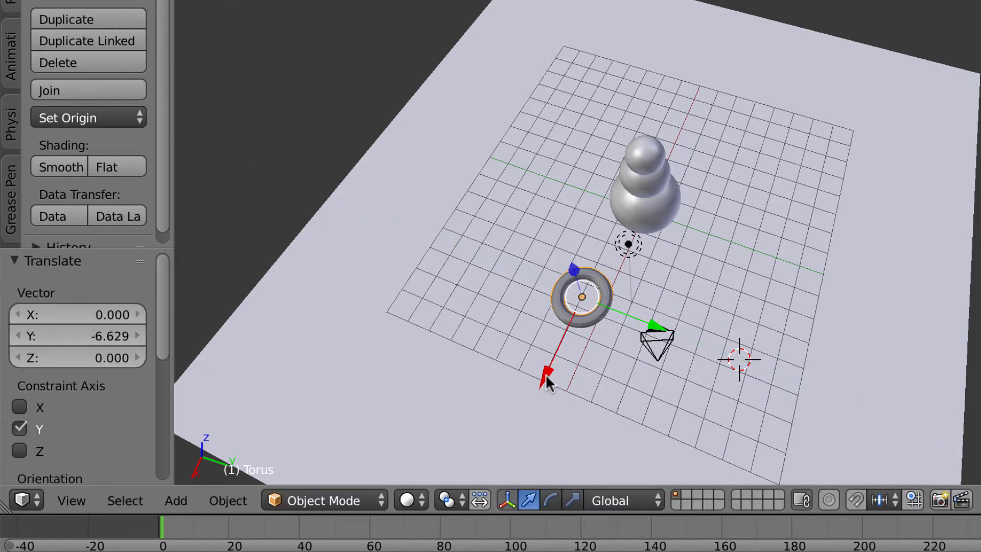
drag(546, 378, 598, 217)
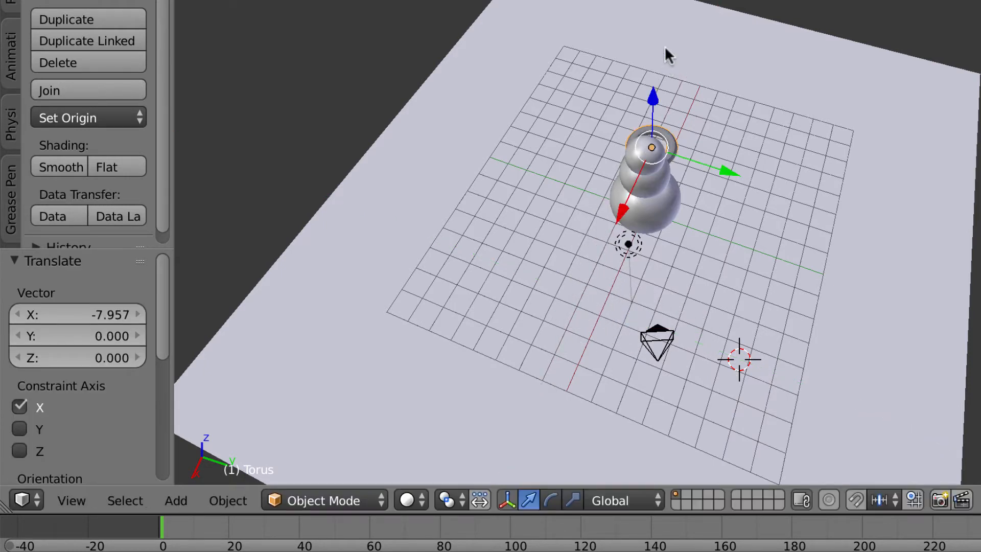
drag(654, 96, 645, 46)
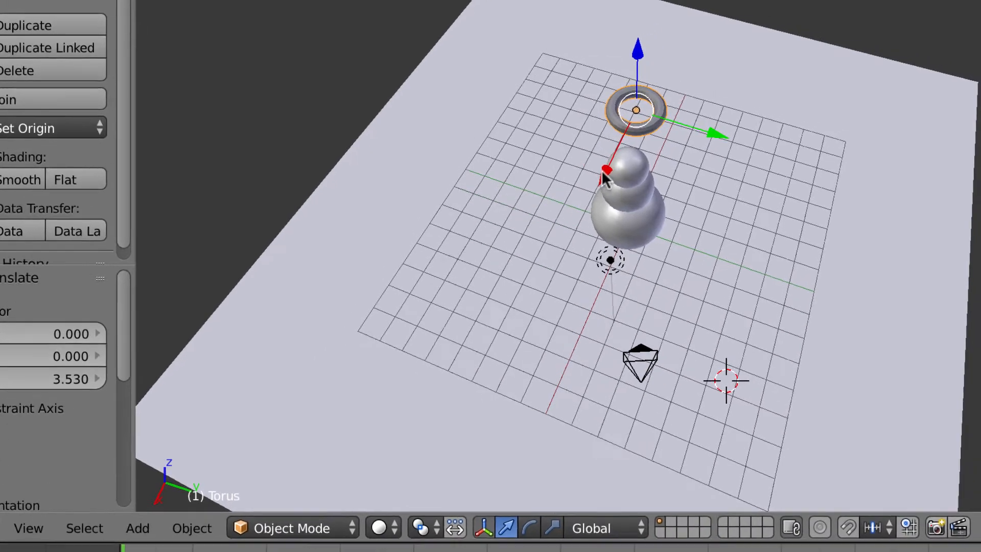
drag(618, 176, 595, 219)
drag(505, 178, 513, 127)
drag(610, 225, 647, 242)
Step: Centre the torus along Y over the head and scale it down to brim size
scroll(592, 413, up, 1)
middle_drag(592, 412, 579, 333)
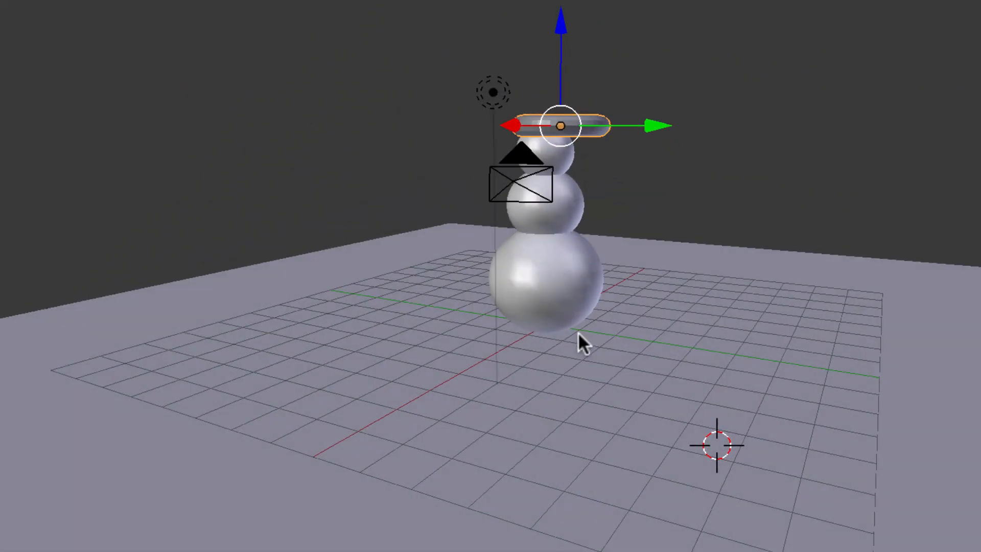
scroll(577, 332, up, 4)
scroll(582, 343, up, 2)
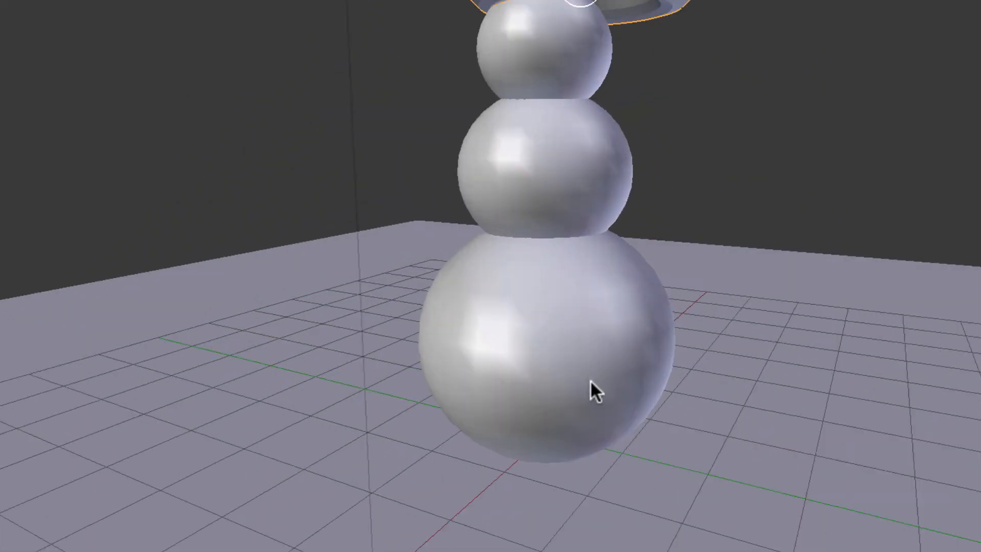
shift+middle_drag(388, 272, 339, 380)
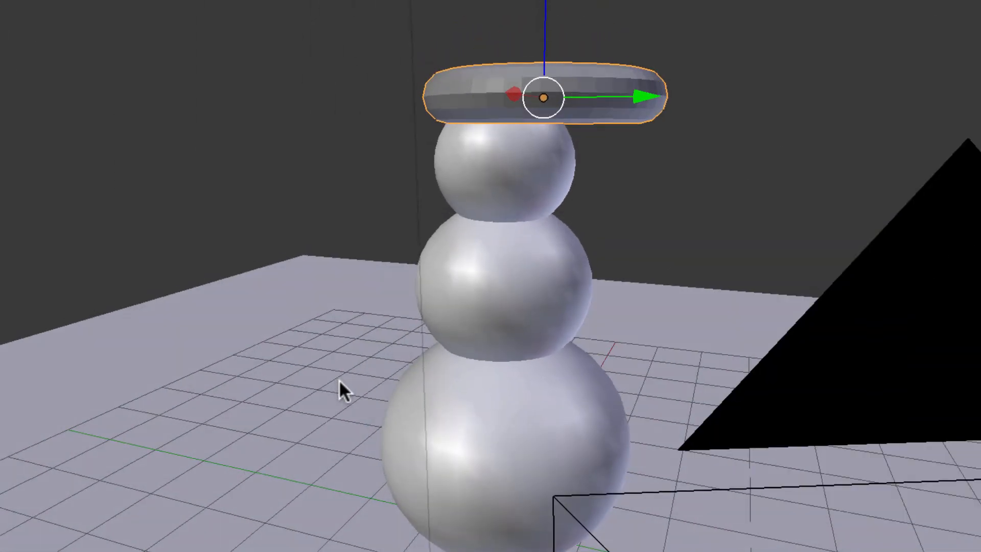
mouse_move(621, 94)
mouse_down()
mouse_move(633, 96)
mouse_move(603, 102)
mouse_up()
key(s)
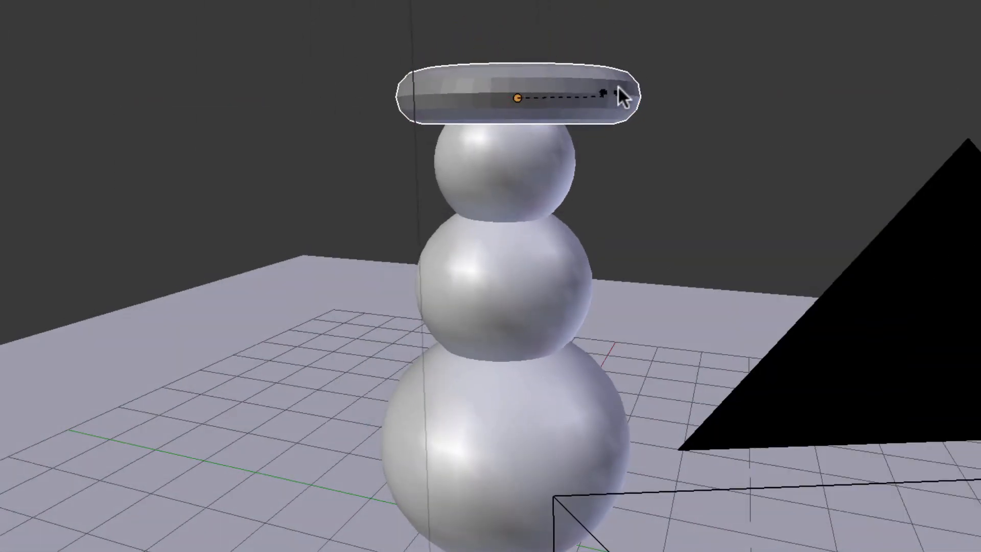
click(572, 116)
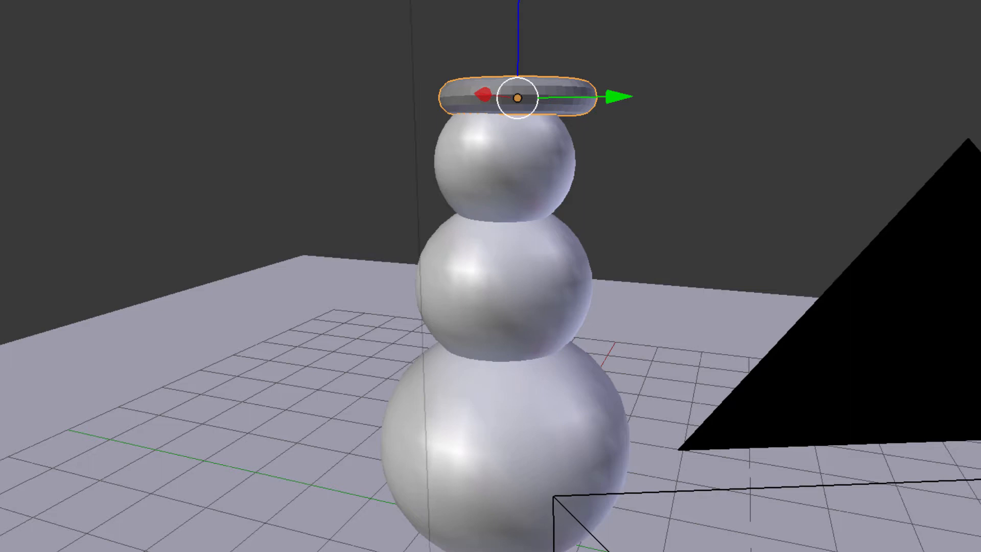
Step: Flatten the torus vertically by dragging its Z scale handle
key(ctrl+alt+s)
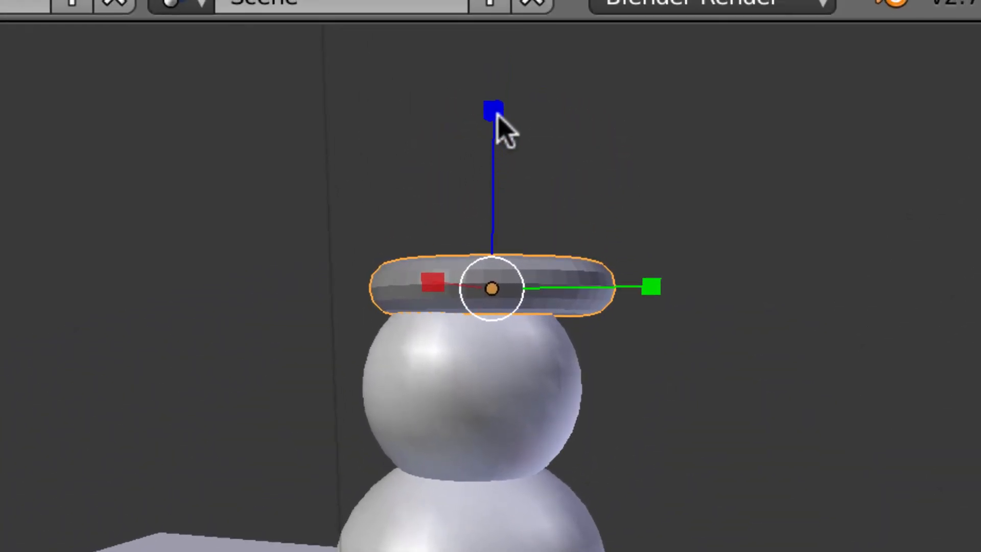
drag(496, 117, 502, 200)
scroll(565, 416, up, 1)
middle_drag(565, 416, 507, 530)
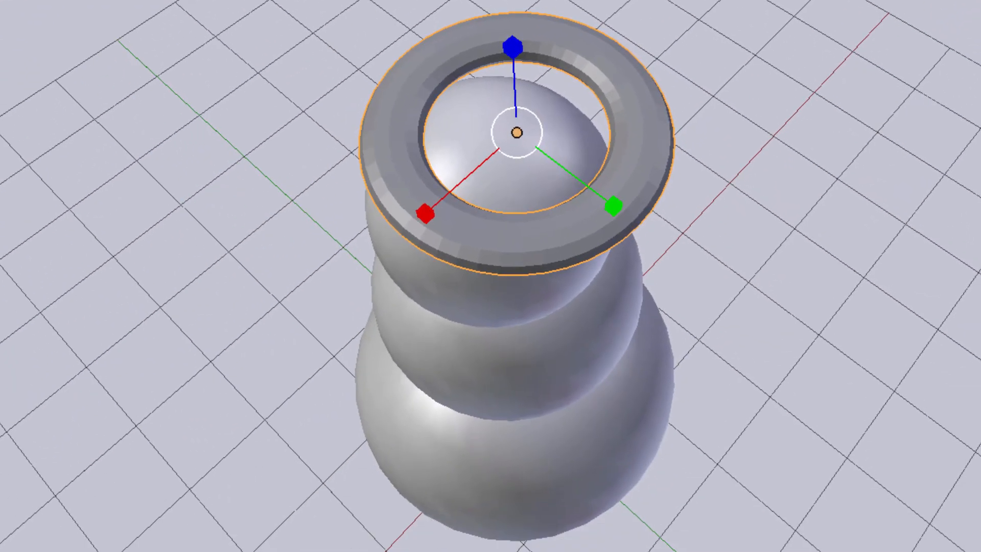
Step: Centre the torus along X and lower it 0.135 along Z around the top of the head
key(ctrl+alt+g)
drag(427, 212, 401, 239)
scroll(541, 326, up, 1)
middle_drag(541, 327, 549, 265)
middle_drag(483, 357, 486, 371)
mouse_move(459, 132)
mouse_down()
mouse_move(463, 124)
mouse_move(463, 141)
mouse_up()
middle_drag(490, 249, 511, 284)
scroll(505, 282, down, 2)
scroll(503, 268, up, 1)
scroll(508, 289, down, 3)
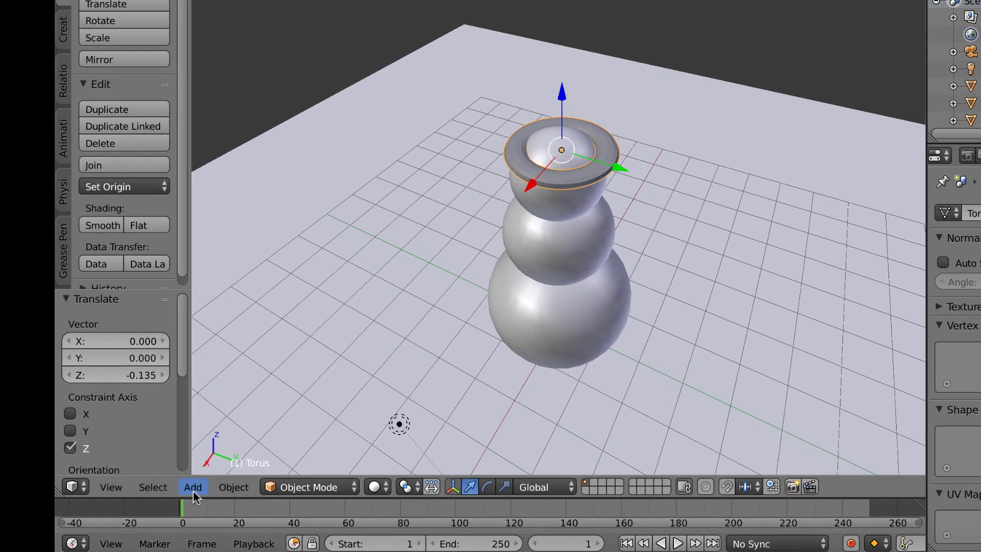
Step: Add a cylinder mesh for the top hat
click(194, 488)
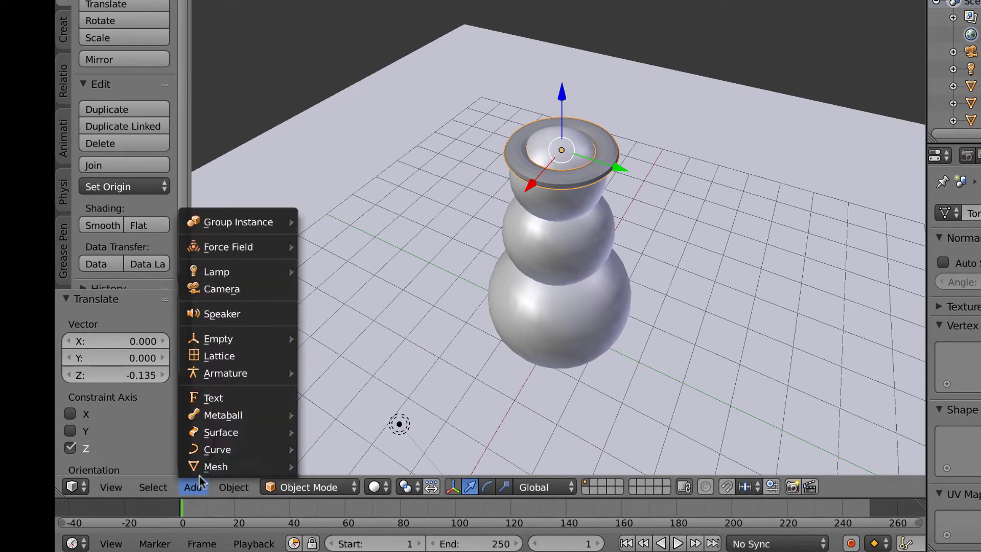
mouse_move(234, 487)
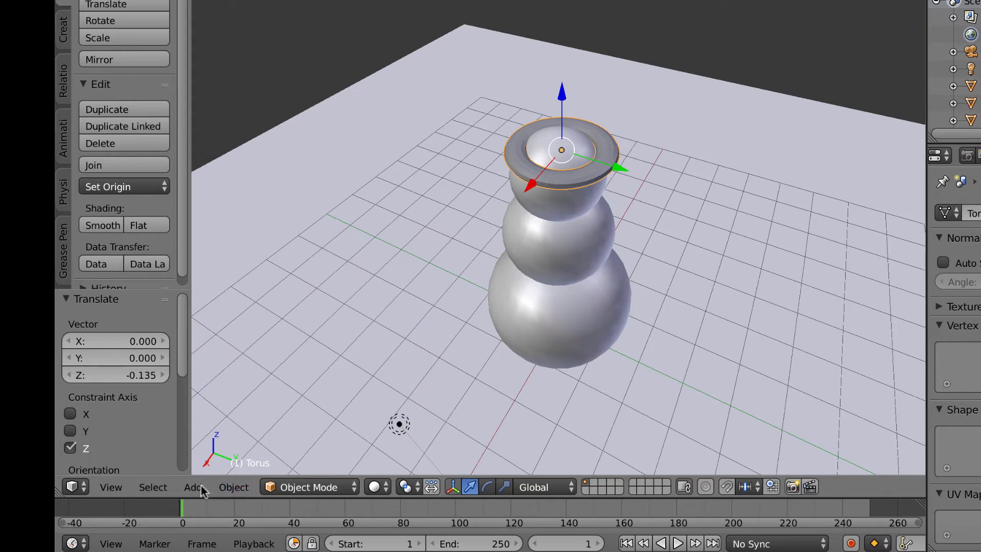
click(194, 488)
click(194, 488)
mouse_move(197, 469)
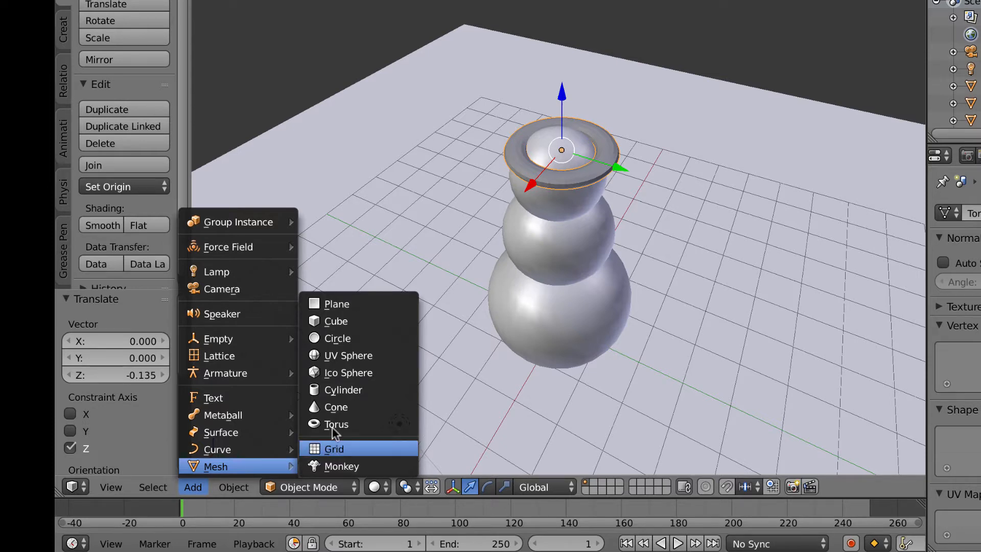
click(345, 390)
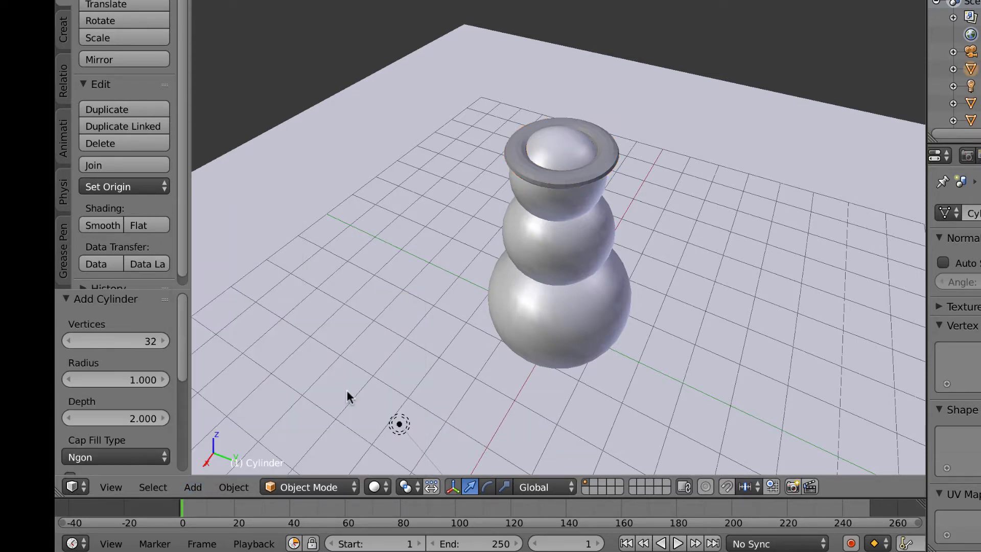
scroll(391, 348, down, 6)
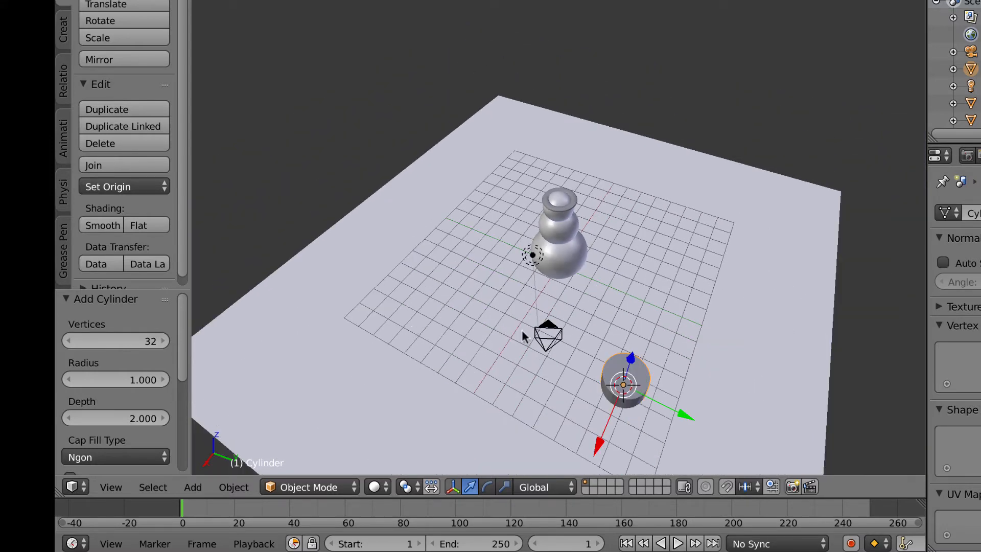
Step: Move the cylinder along X, Y and Z until it sits above the snowman's head
drag(685, 418, 548, 327)
drag(435, 366, 534, 245)
drag(562, 150, 554, 107)
drag(530, 200, 502, 225)
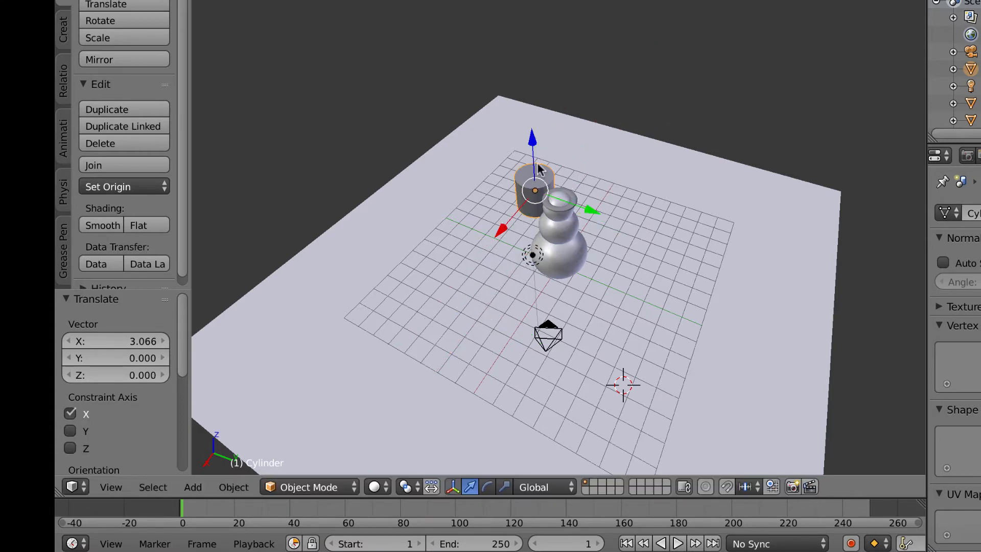
drag(534, 143, 526, 105)
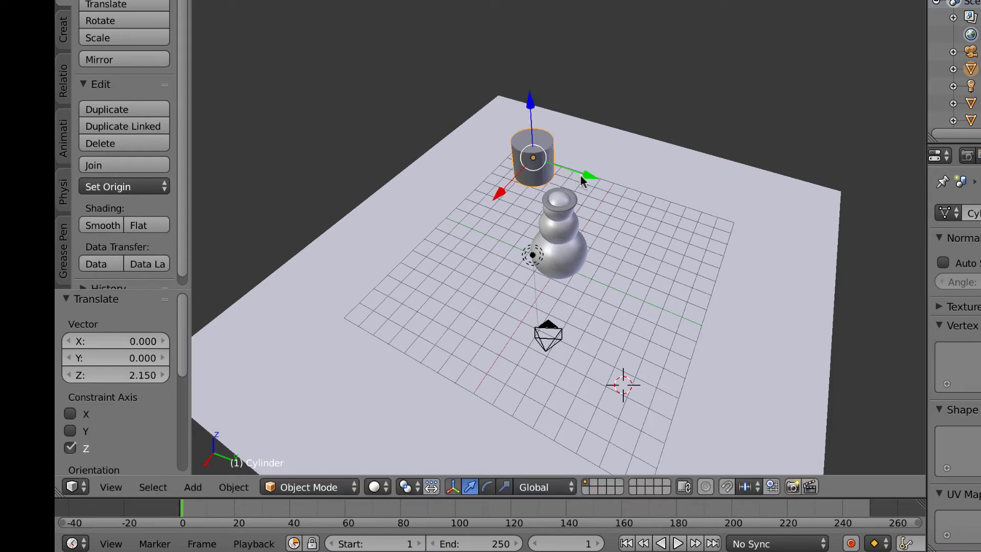
drag(583, 181, 620, 201)
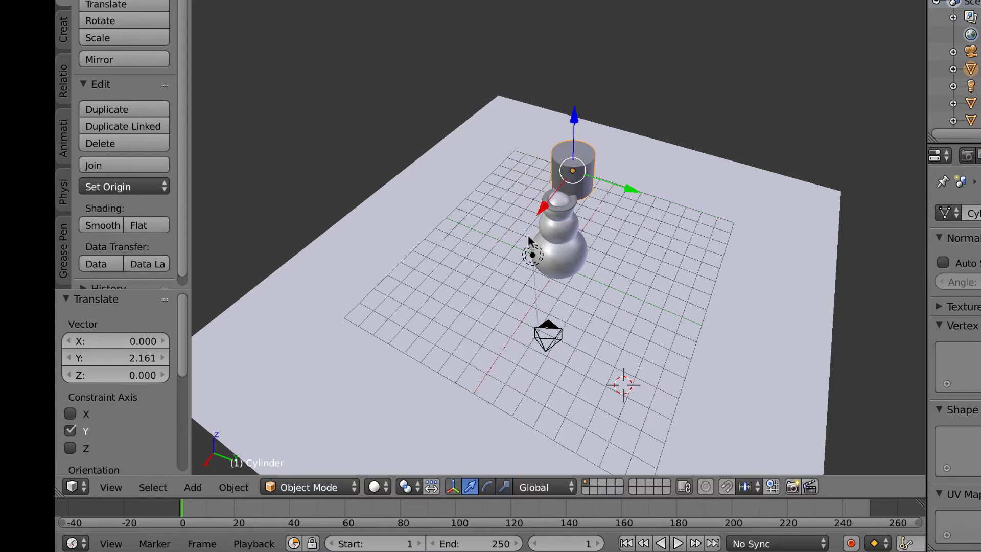
key(g)
key(x)
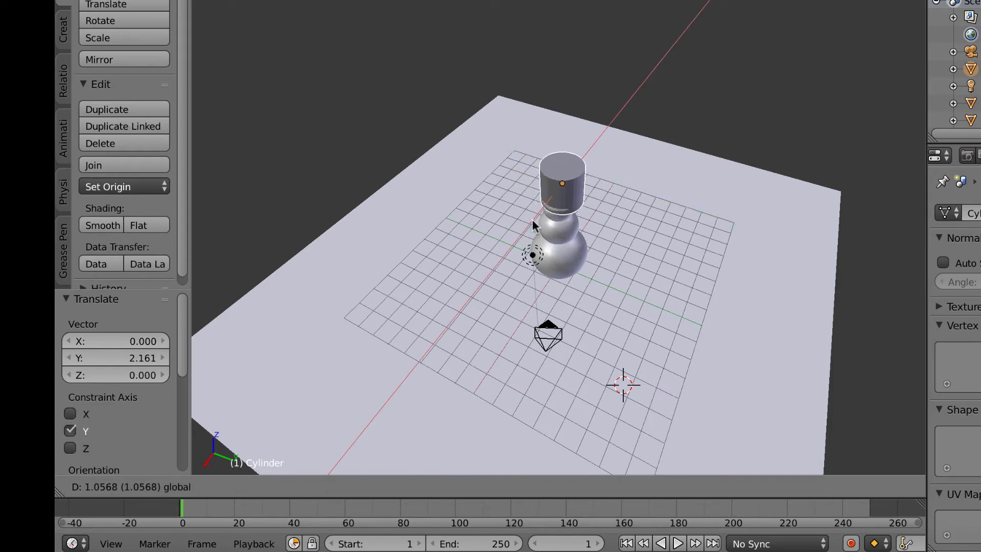
click(530, 224)
drag(559, 145, 548, 114)
Step: Shrink the cylinder to 0.457 and lower it onto the head, centred along Y
middle_drag(575, 258, 572, 232)
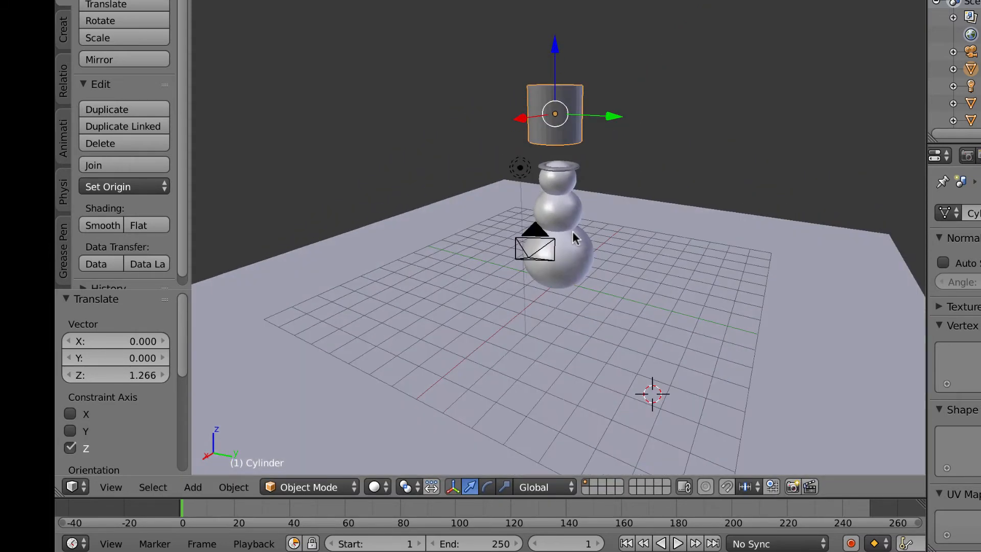
scroll(571, 233, up, 2)
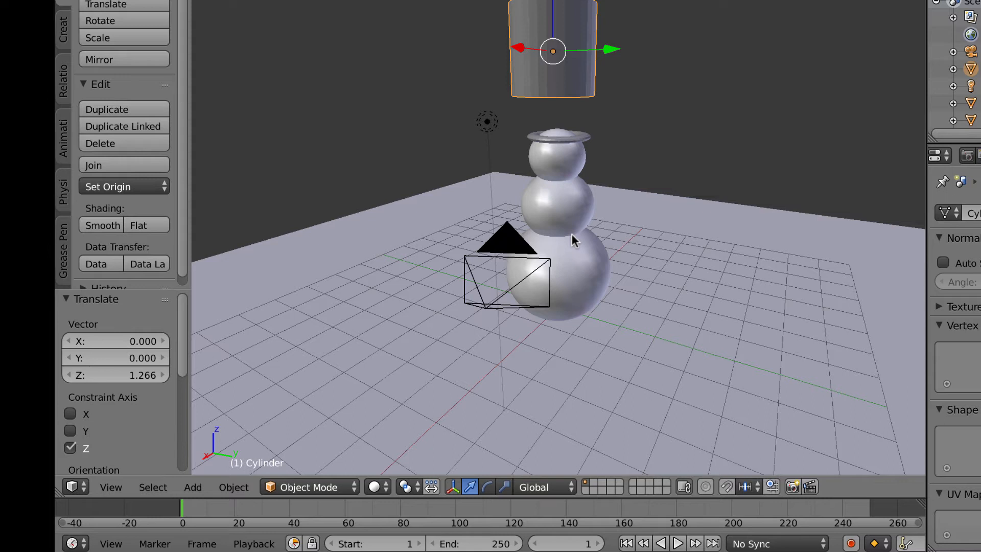
key(s)
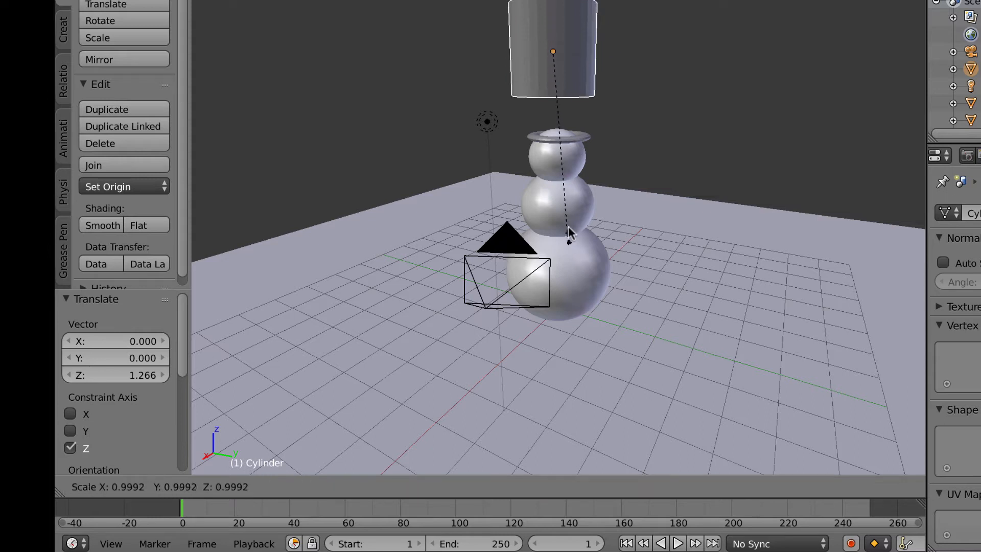
click(561, 139)
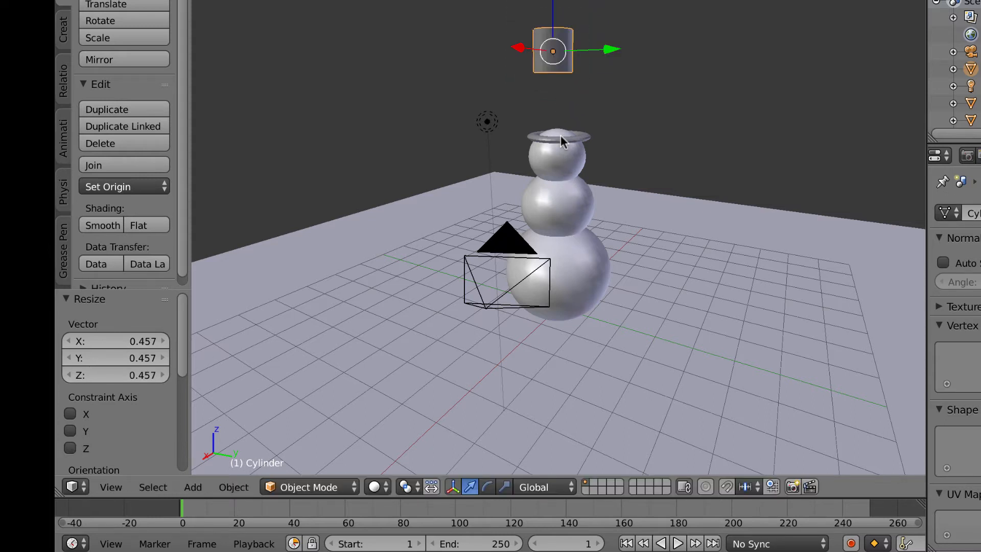
scroll(569, 162, up, 3)
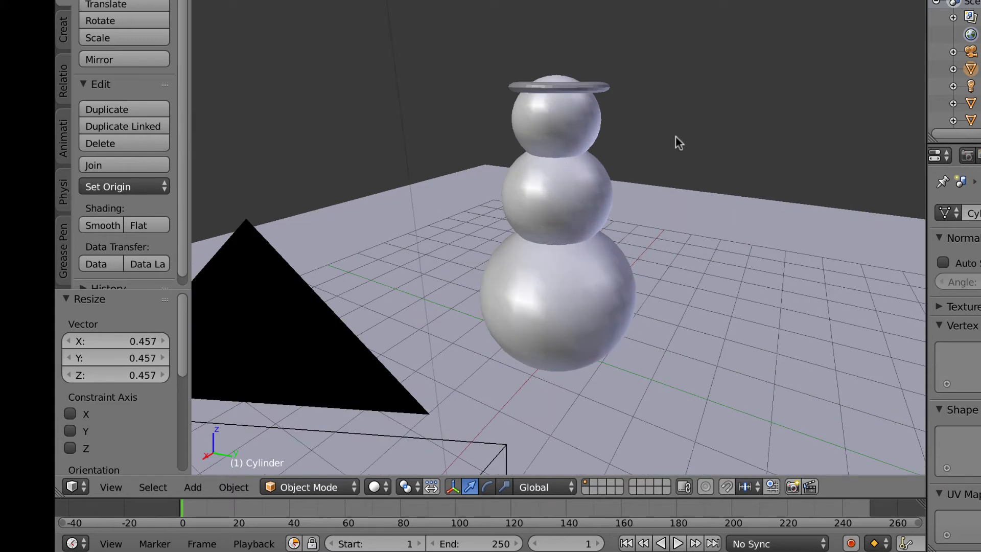
scroll(676, 136, down, 3)
middle_drag(676, 134, 607, 64)
drag(565, 41, 575, 146)
drag(617, 220, 628, 223)
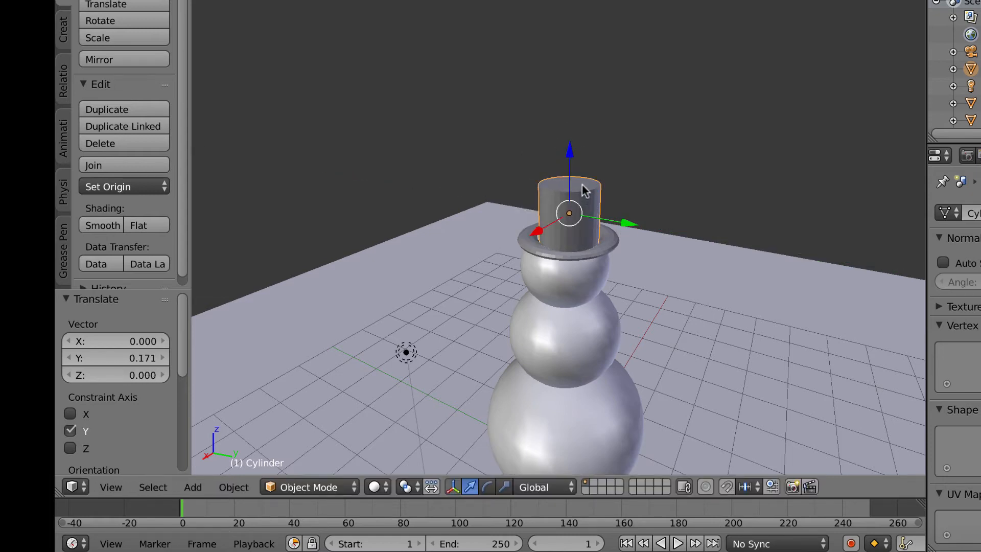
key(s)
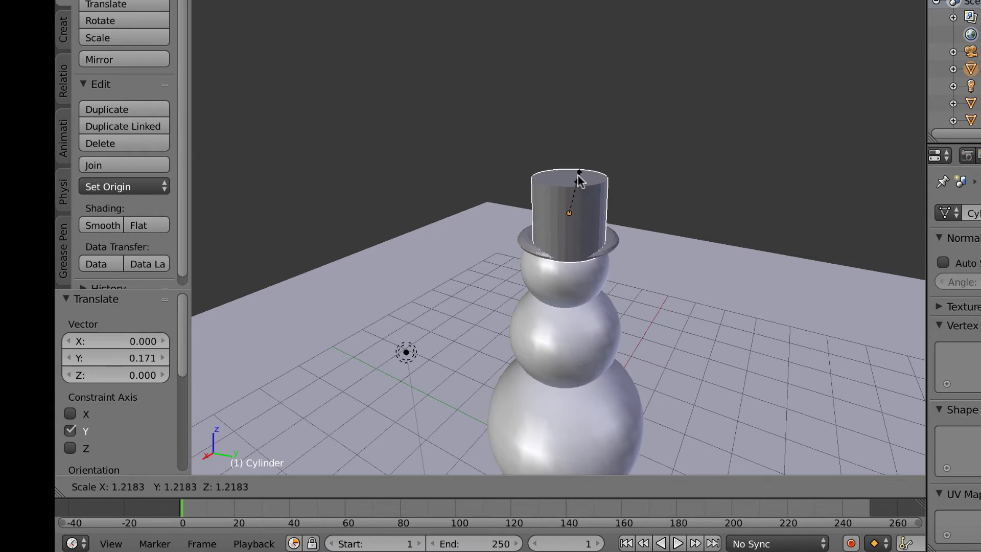
Step: Enlarge the hat to 1.161, raise it onto the brim, and switch to top view
click(581, 178)
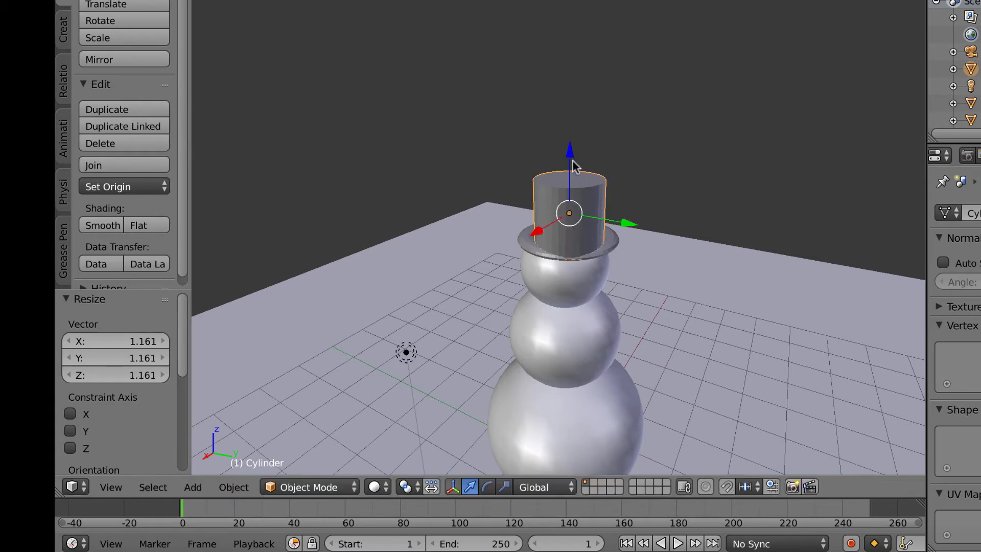
drag(573, 160, 568, 141)
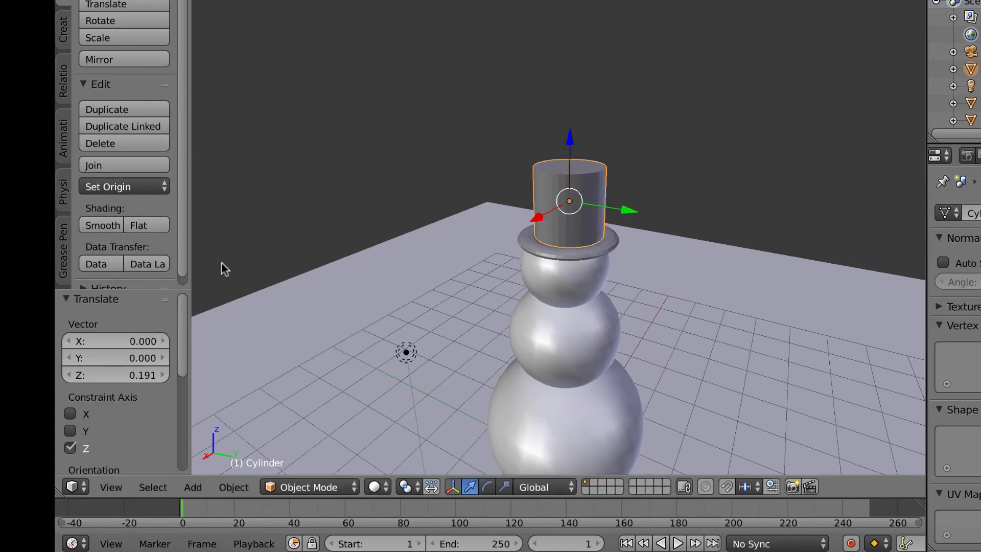
click(107, 488)
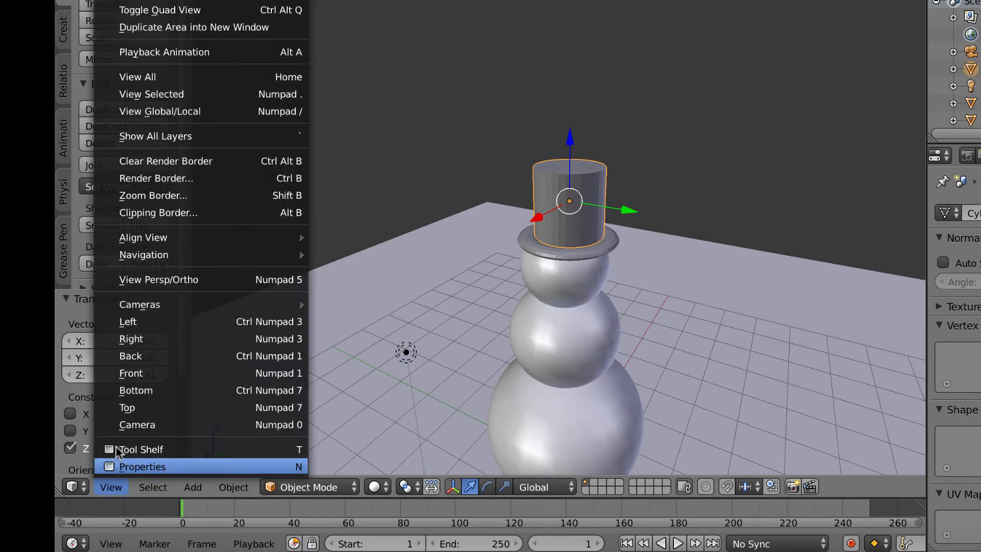
click(127, 407)
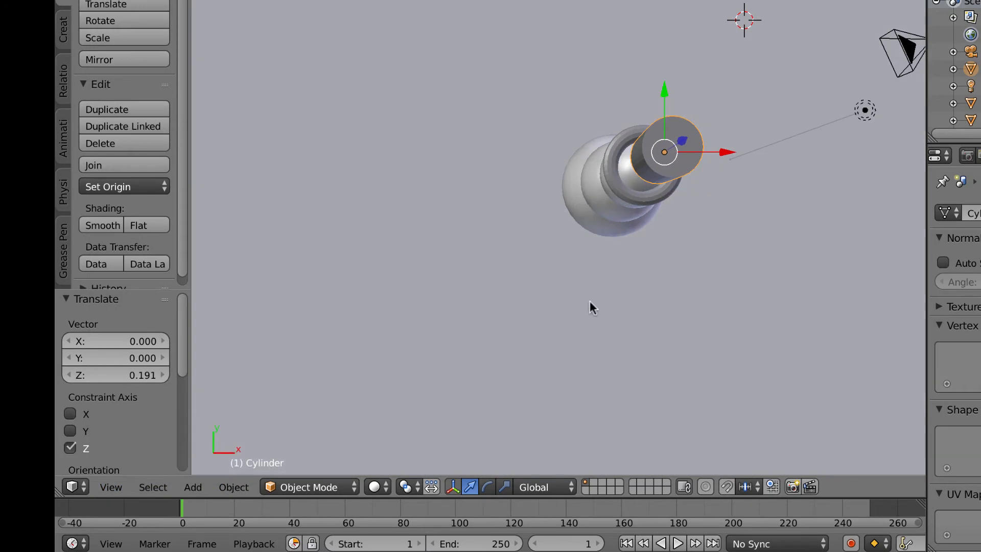
middle_drag(612, 305, 590, 293)
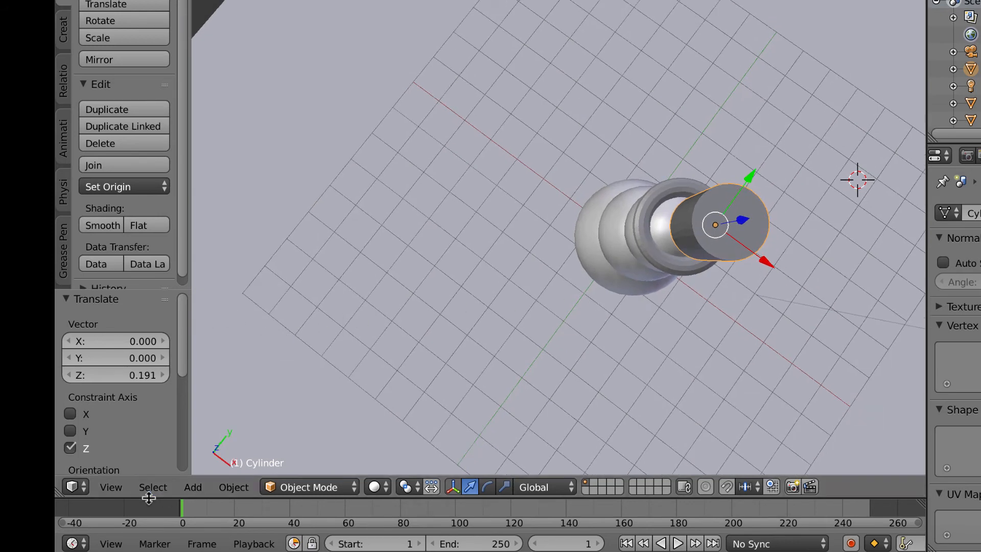
click(110, 487)
click(134, 408)
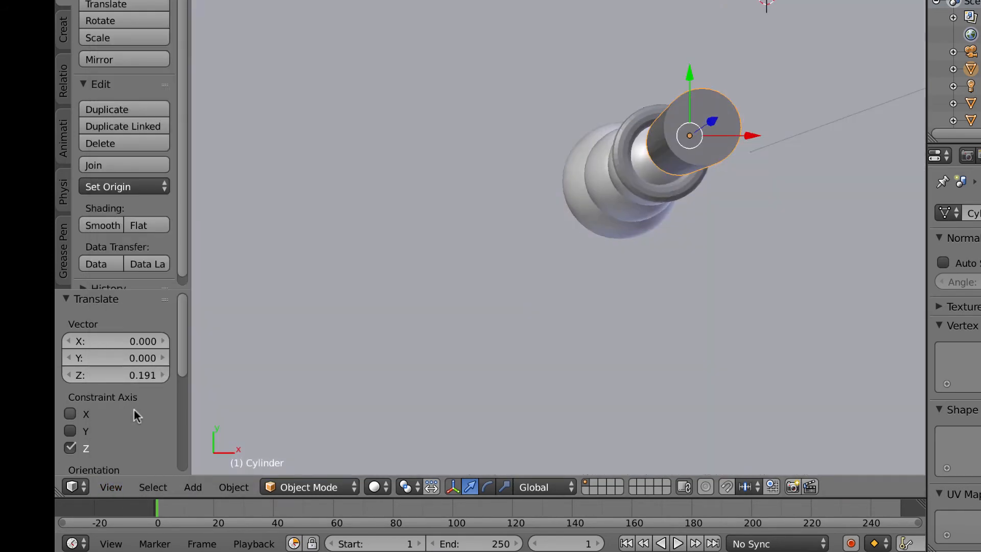
scroll(773, 340, down, 4)
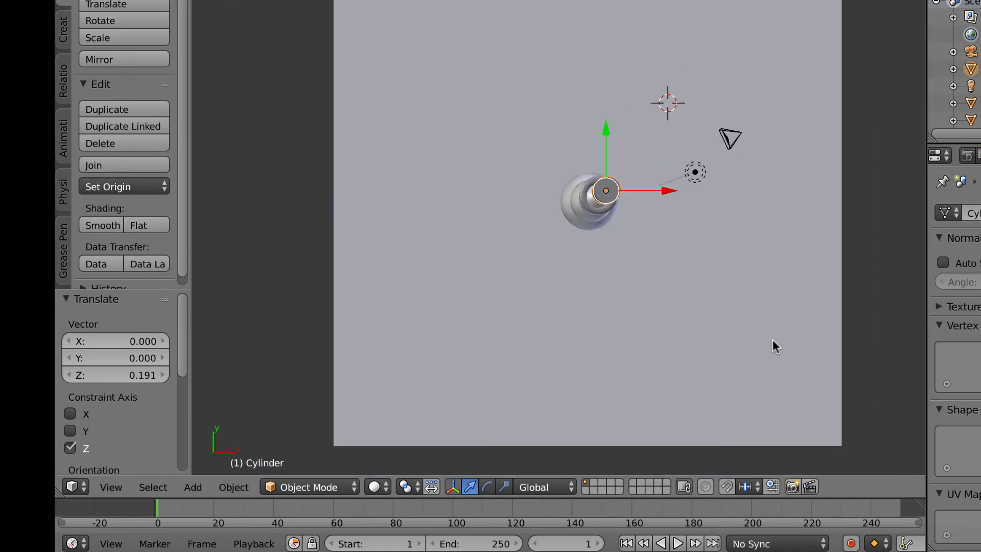
scroll(773, 340, up, 3)
scroll(772, 339, up, 2)
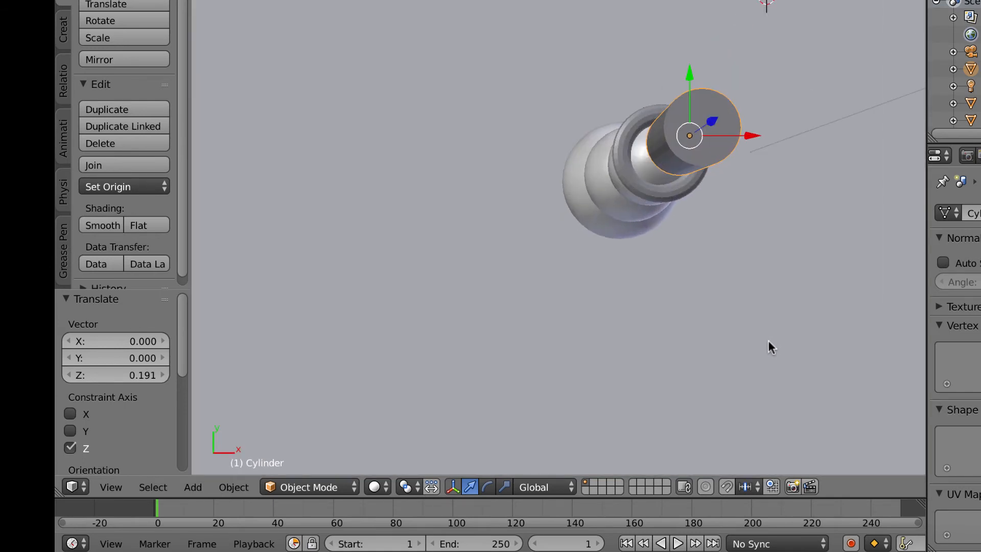
Step: Realign Sphere.001 in top view, moving it to X -0.420 and adjusting along Y
right_click(610, 203)
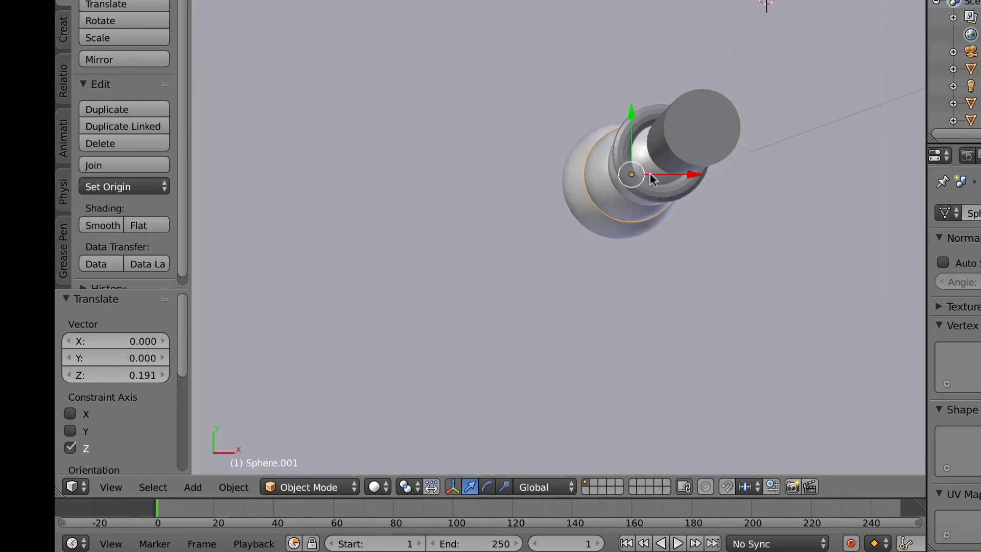
key(g)
key(x)
click(677, 183)
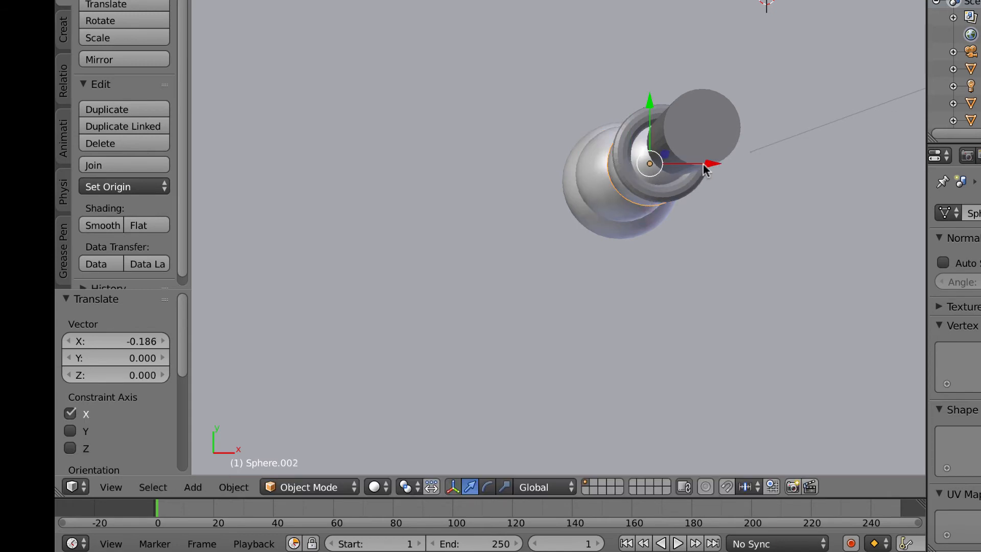
key(g)
key(x)
click(679, 174)
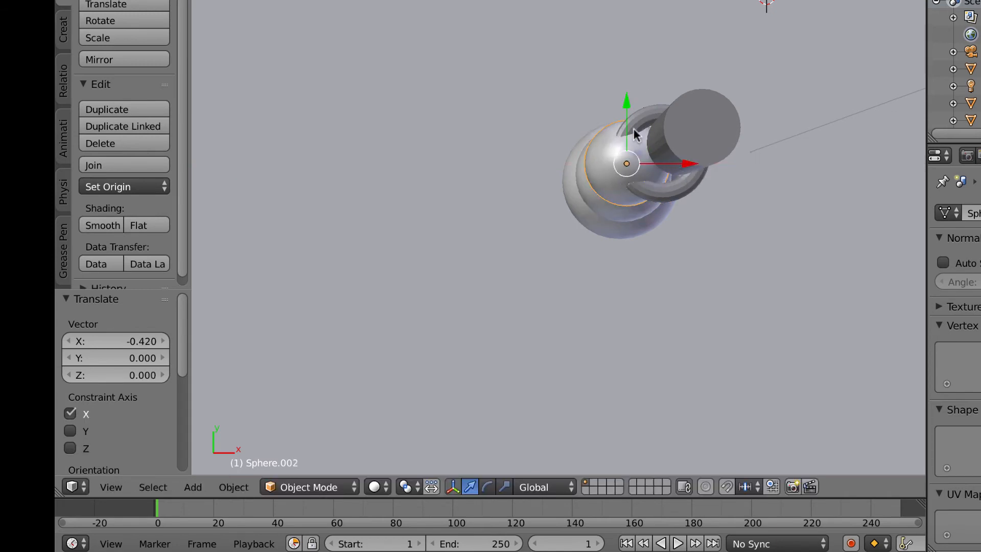
drag(624, 109, 623, 113)
right_click(578, 186)
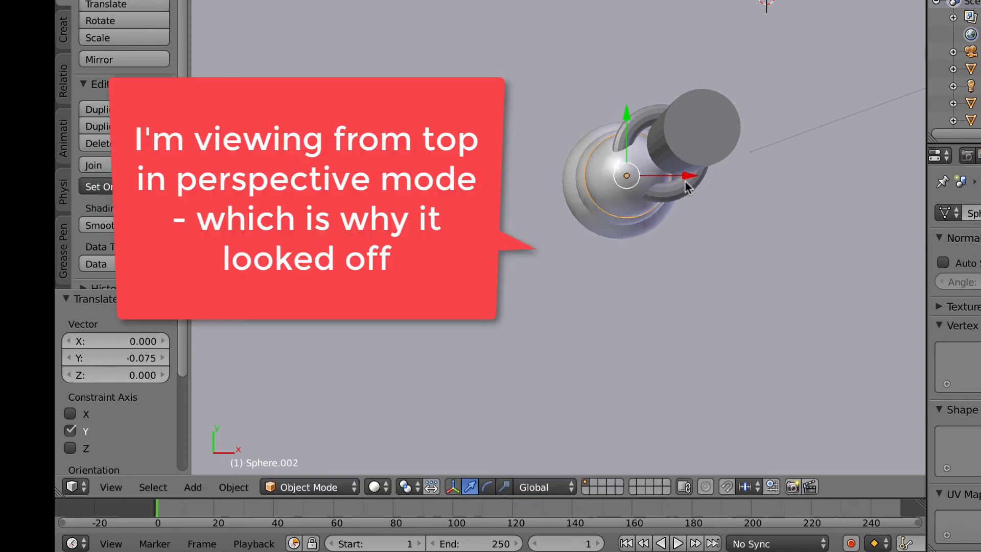
key(shift+d)
key(x)
click(682, 174)
Step: Slide the torus brim -0.302 along Y to centre it over the spheres
right_click(677, 191)
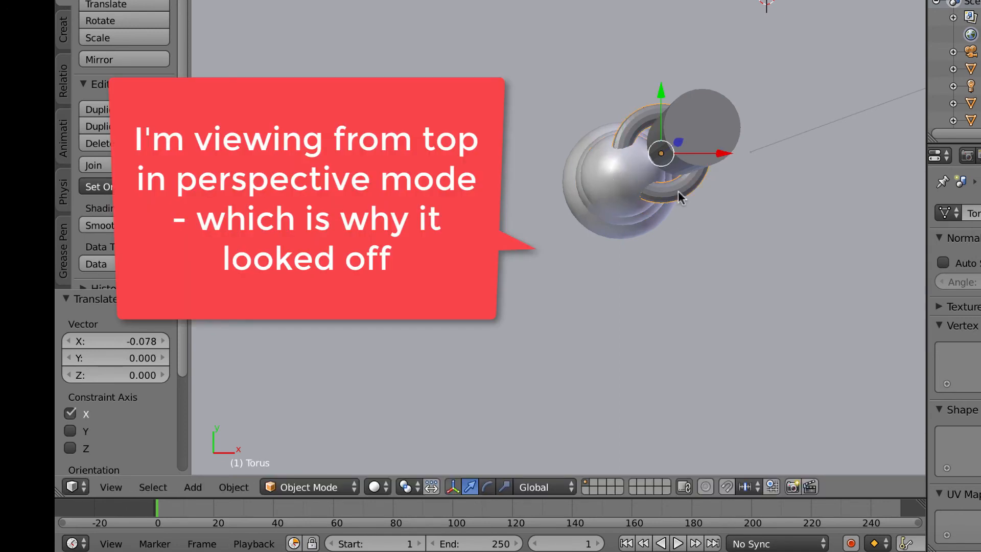
key(g)
key(y)
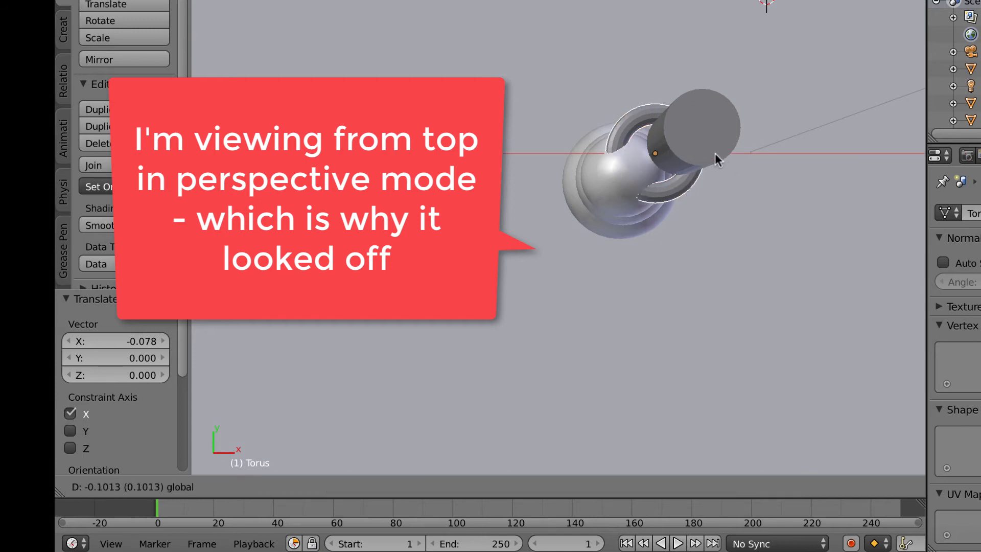
click(702, 130)
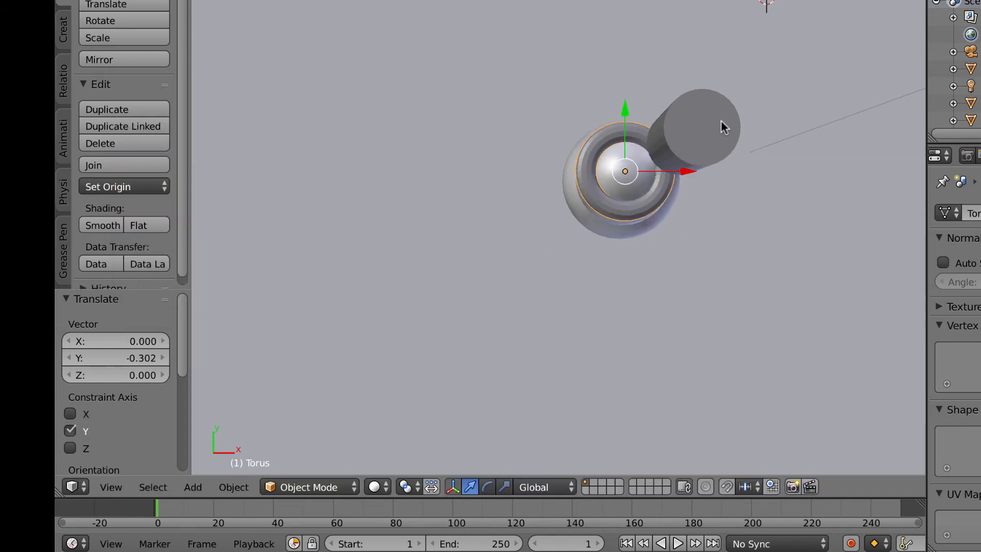
Step: Switch the viewport to orthographic projection via View > View Persp/Ortho
click(120, 484)
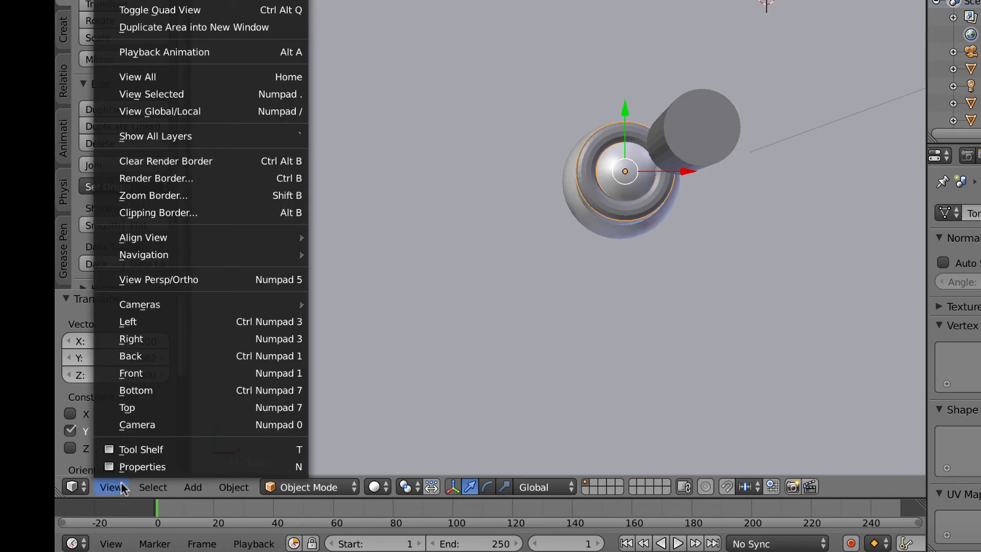
click(136, 277)
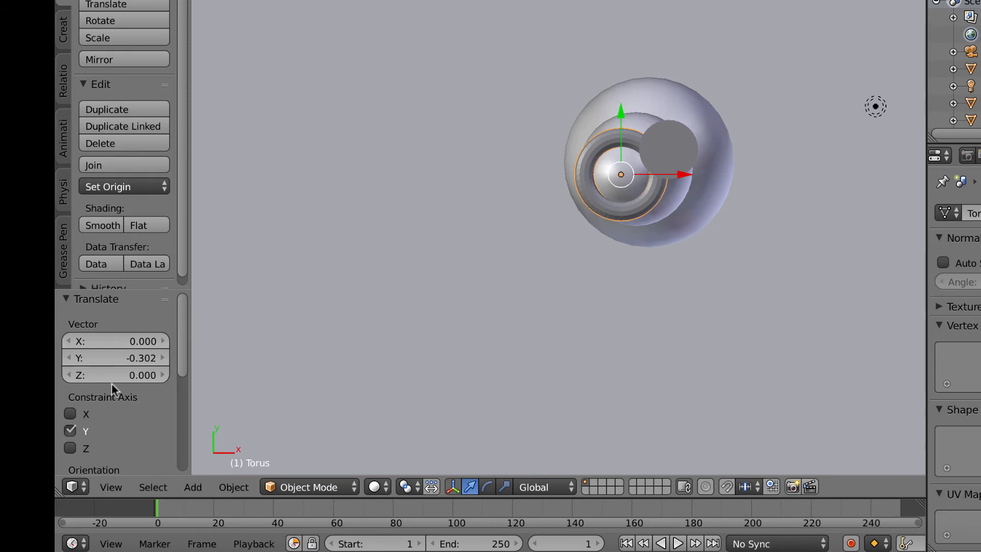
click(113, 487)
Step: Nudge Sphere.001 and Sphere.002 along X and Y, Sphere.002 by 0.371 and 0.154
right_click(683, 200)
drag(697, 169, 707, 169)
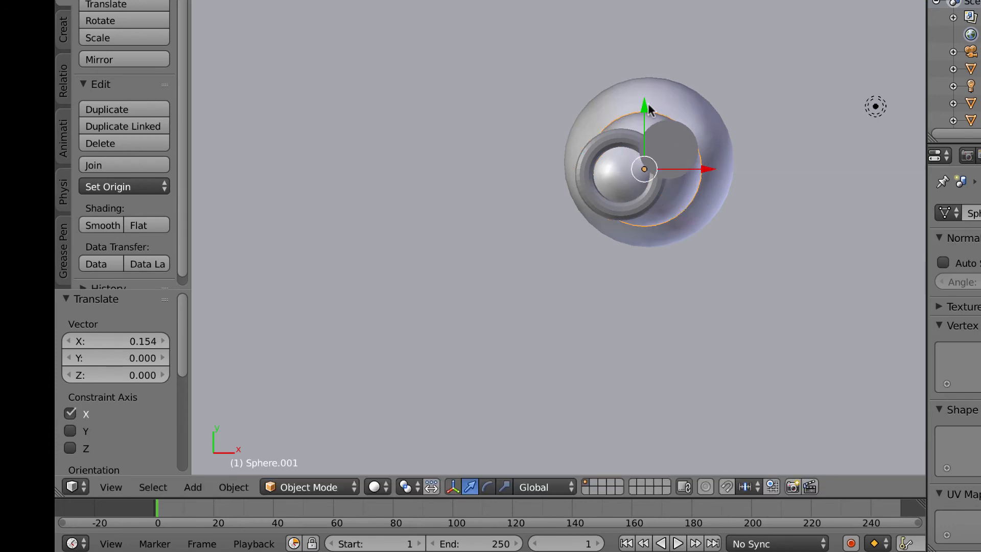
drag(647, 104, 645, 99)
right_click(608, 155)
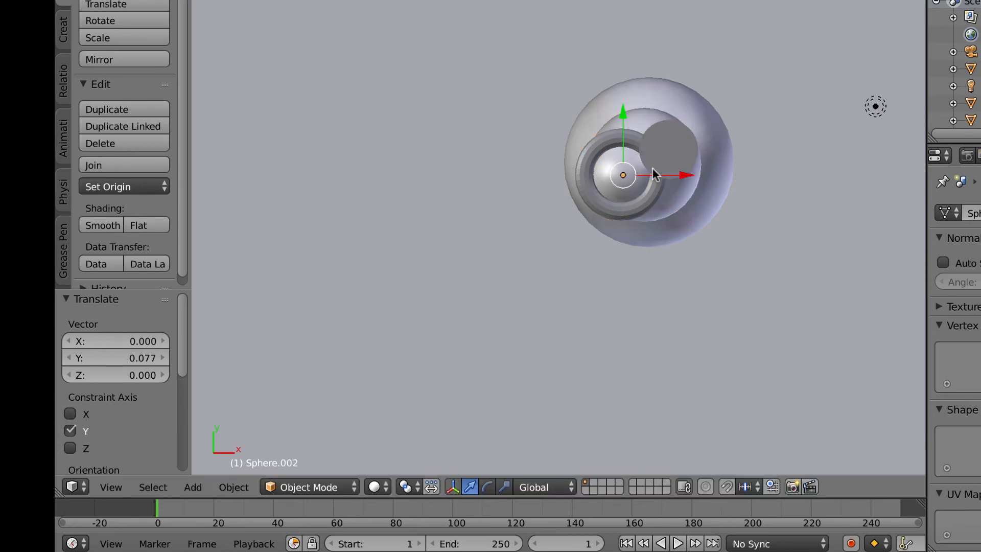
drag(655, 174, 676, 174)
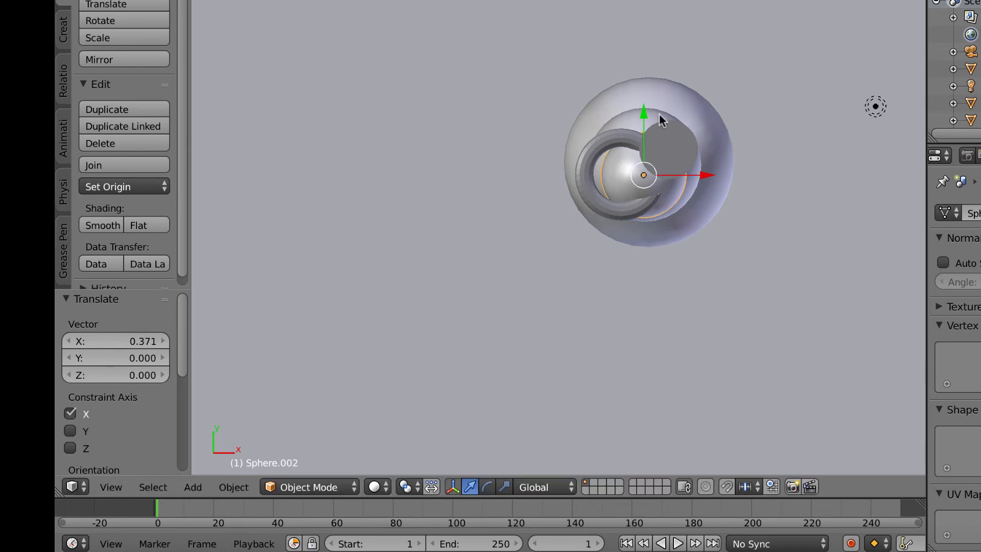
drag(644, 114, 642, 101)
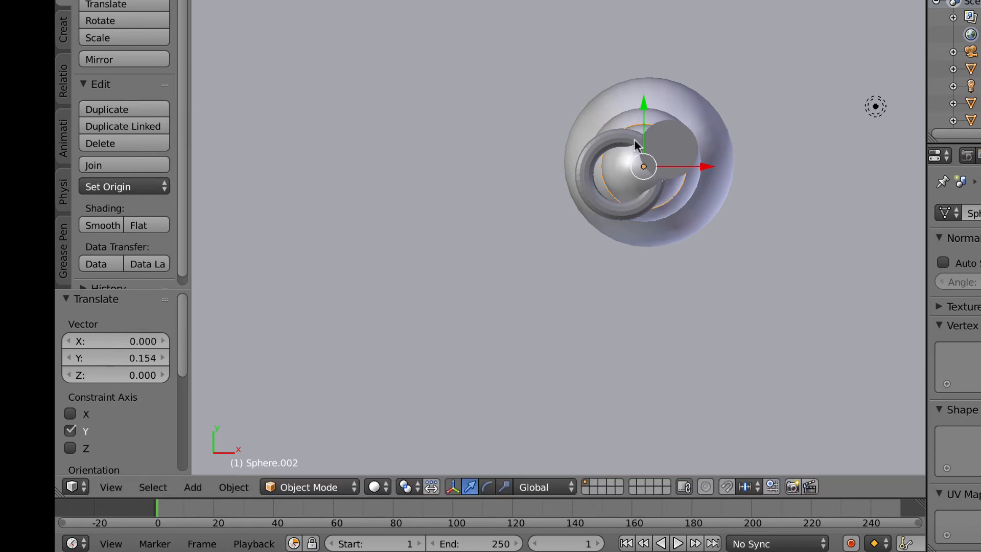
Step: Move the cylinder out to the right along X and select the torus brim
right_click(624, 138)
right_click(680, 146)
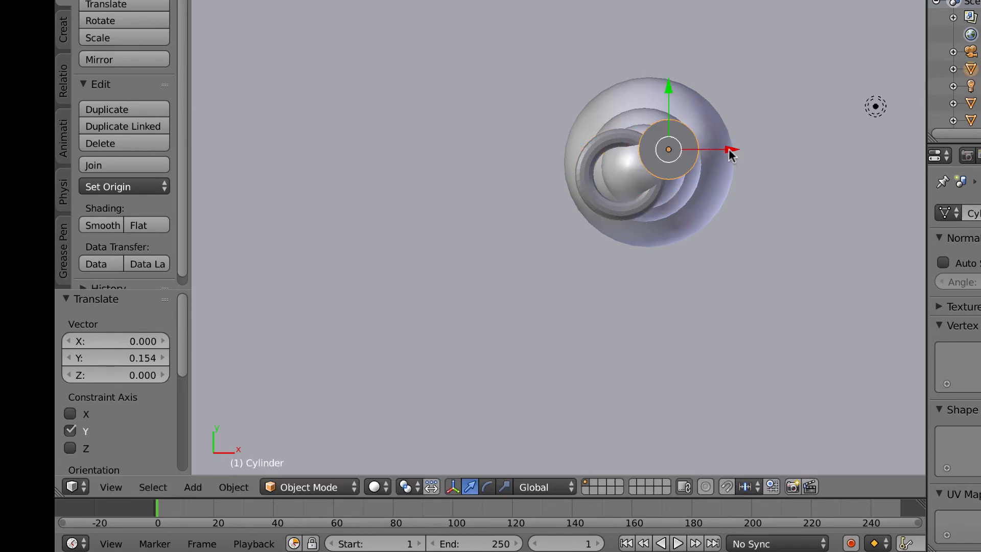
drag(730, 150, 853, 176)
right_click(642, 189)
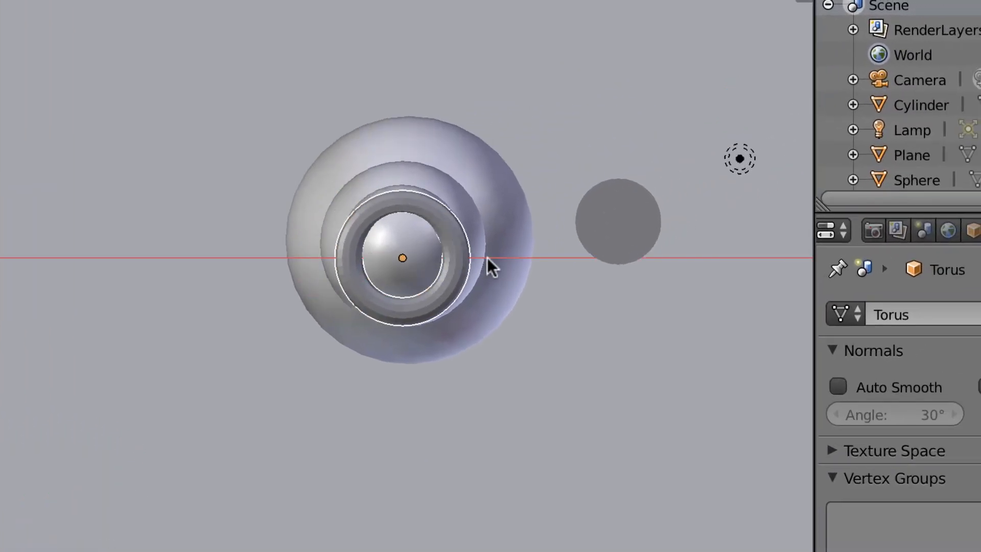
Step: Move the torus brim along Y and slide the cylinder over the brim's centre
click(488, 257)
drag(400, 159, 398, 149)
right_click(605, 239)
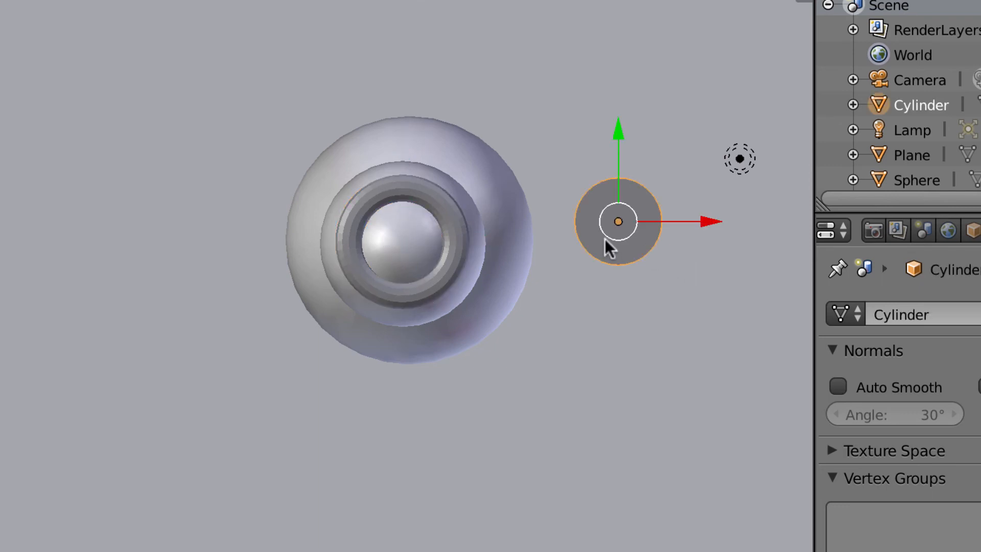
drag(707, 228, 490, 215)
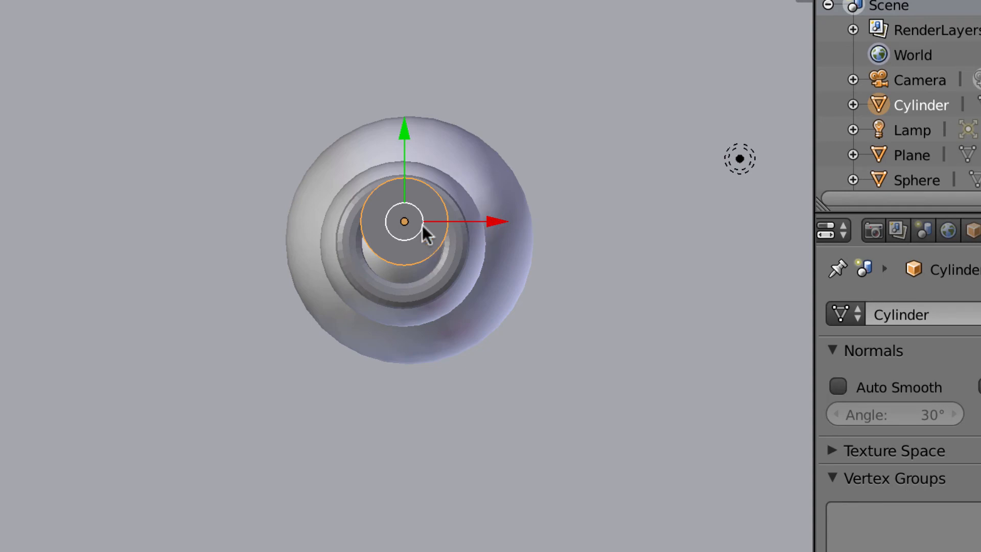
drag(408, 131, 397, 148)
Step: Lower the hat along Z onto the brim and nudge it along X and Y to centre it
middle_drag(544, 421, 507, 285)
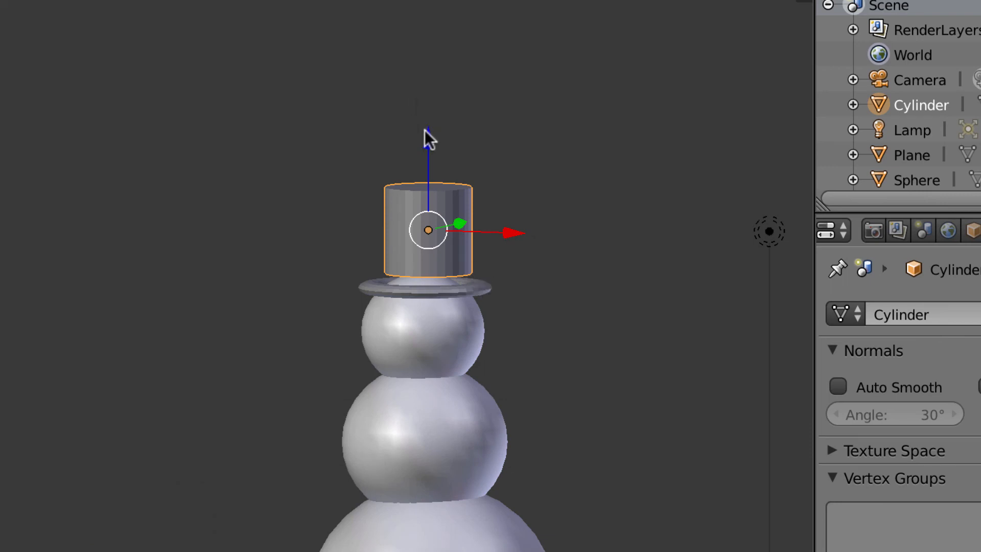
drag(425, 130, 432, 154)
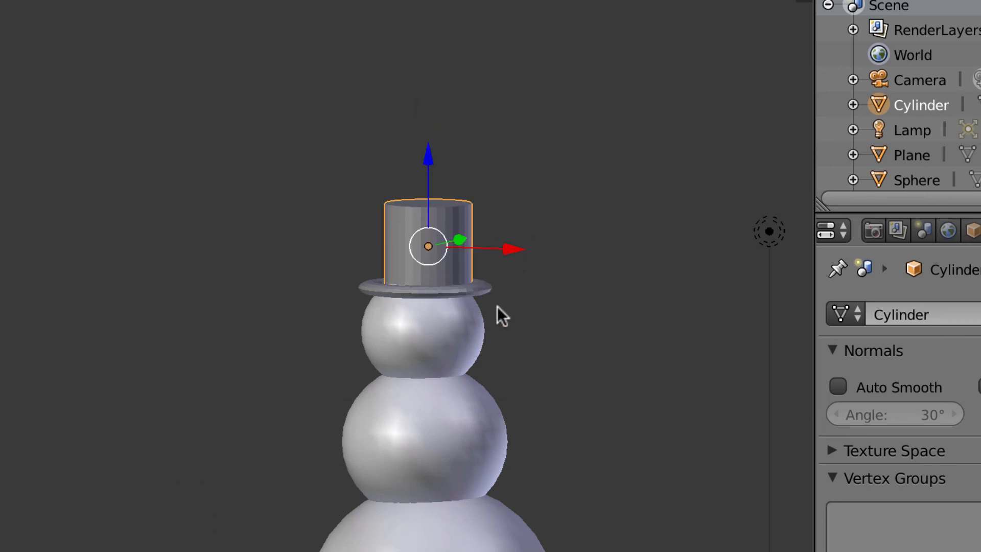
middle_drag(497, 307, 495, 434)
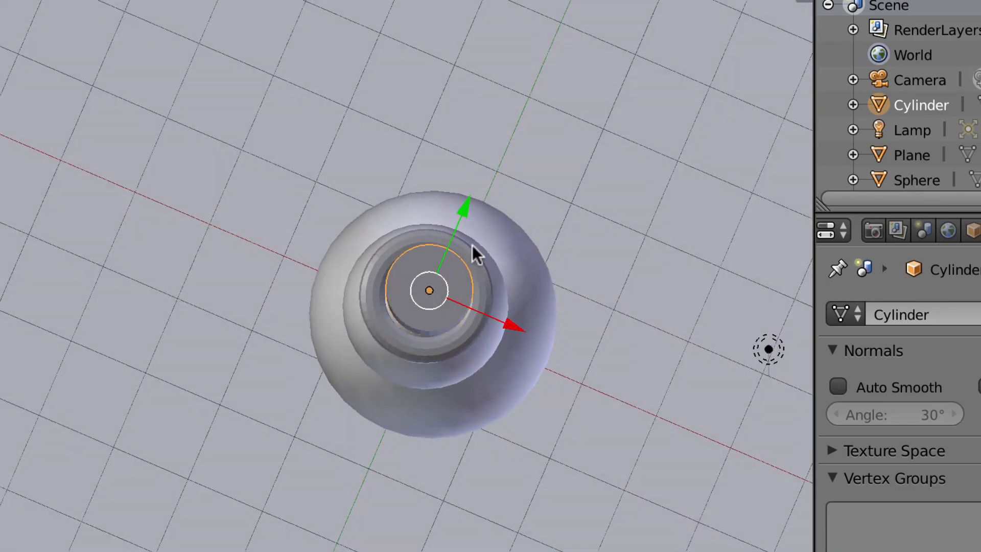
drag(461, 210, 464, 251)
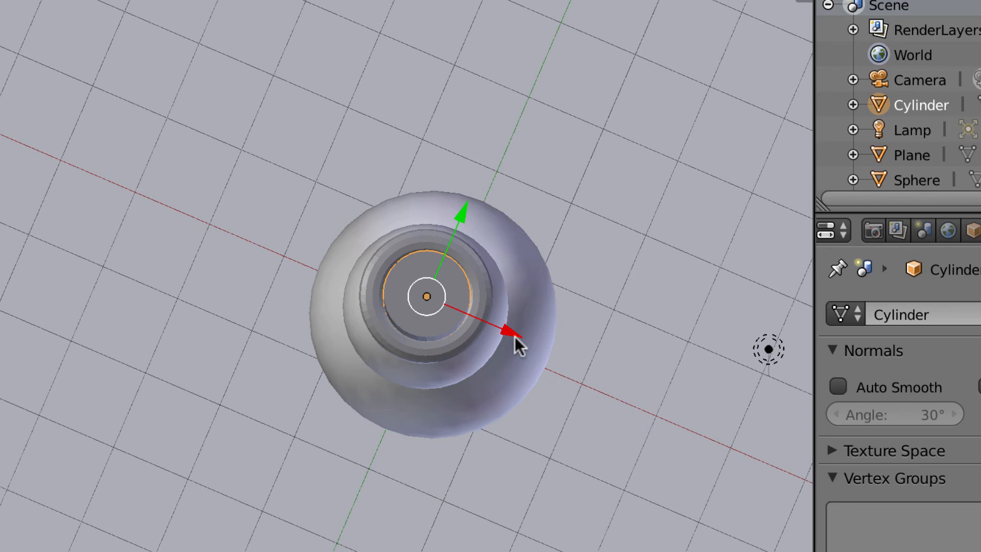
drag(514, 336, 514, 333)
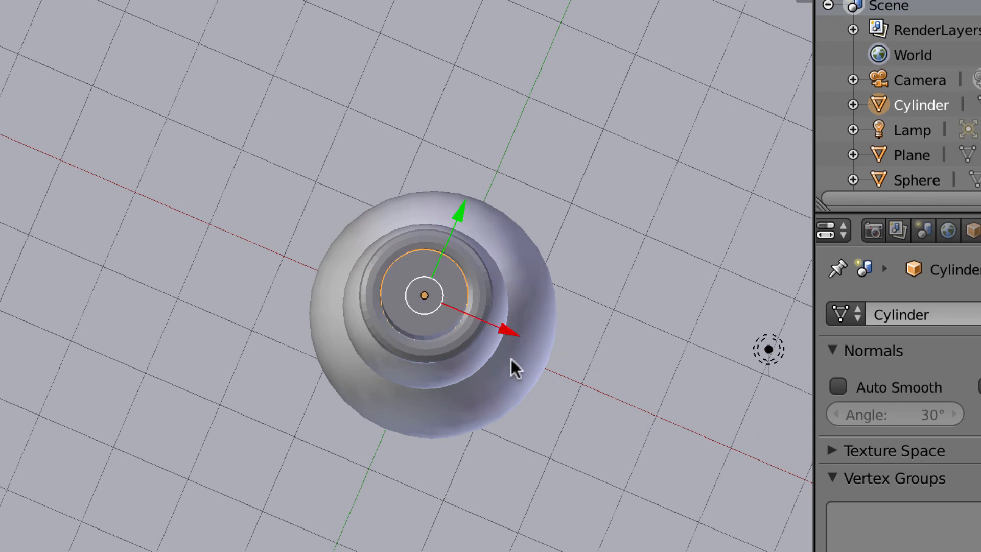
middle_drag(510, 372, 420, 280)
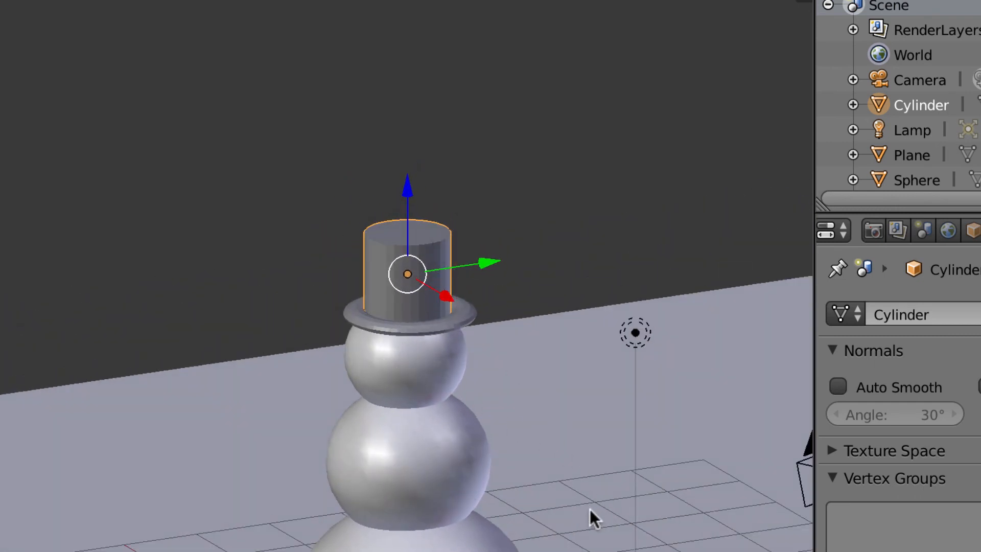
middle_drag(590, 509, 547, 483)
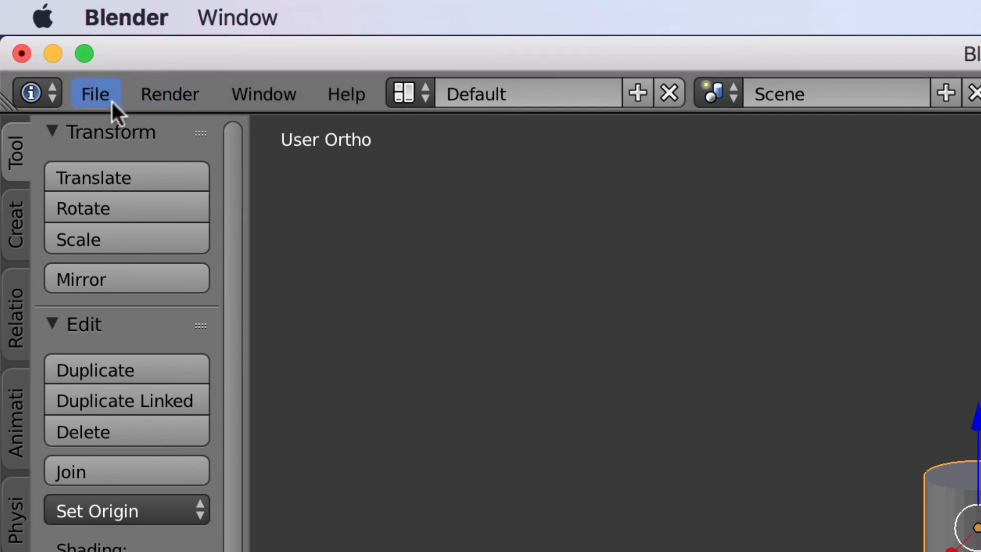
Step: Use File > Save As and replace 'untitled' with 'snowman-v' as the file name
click(95, 94)
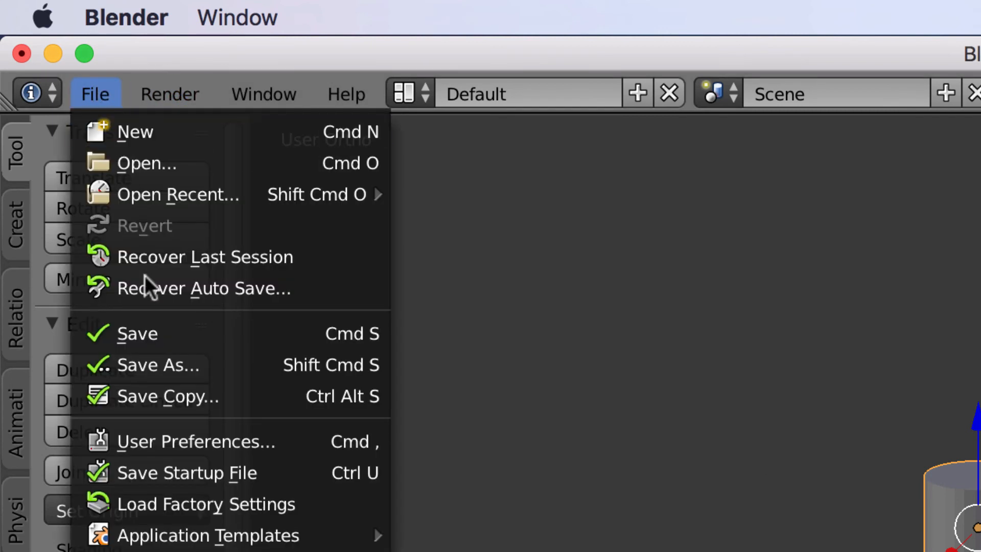
click(165, 367)
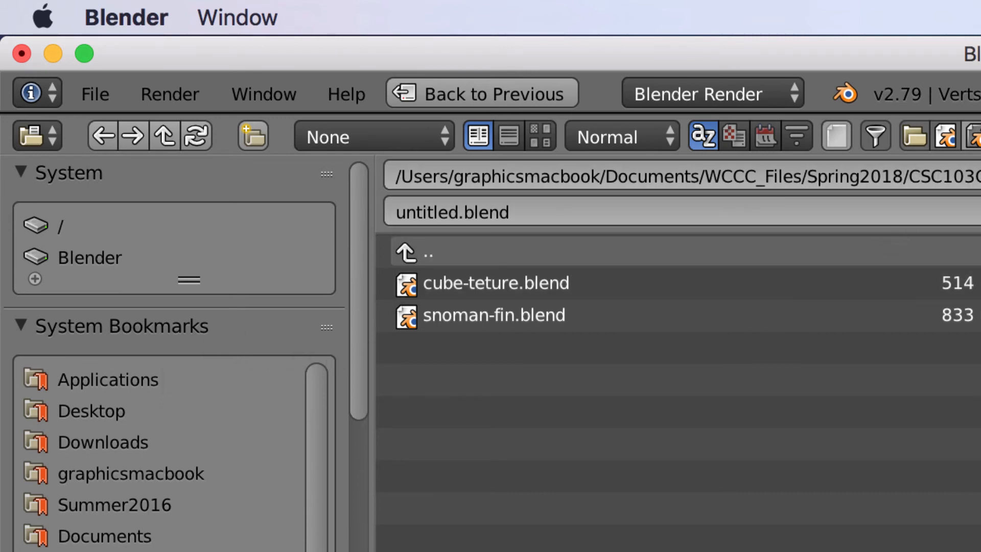
click(415, 213)
double_click(419, 207)
text(snowman)
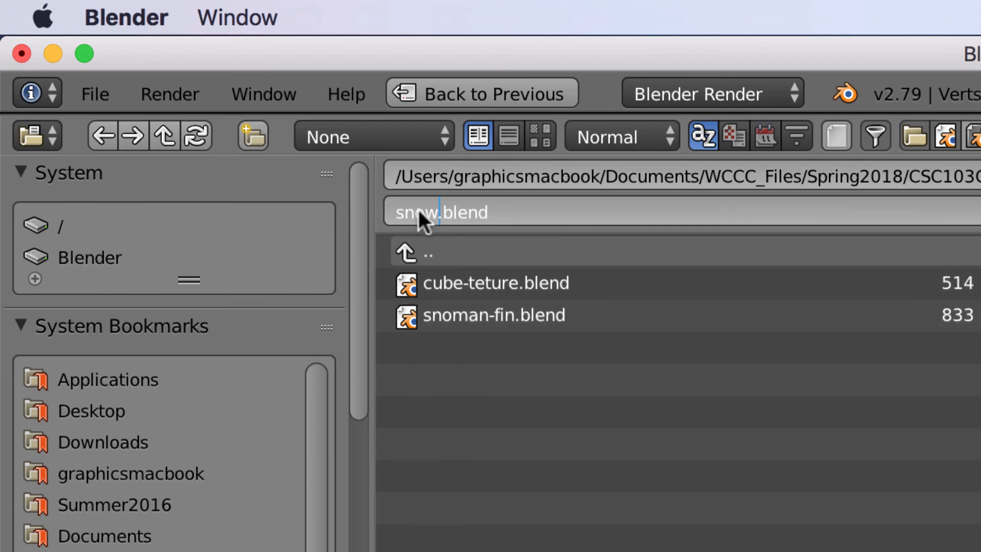
text(-v)
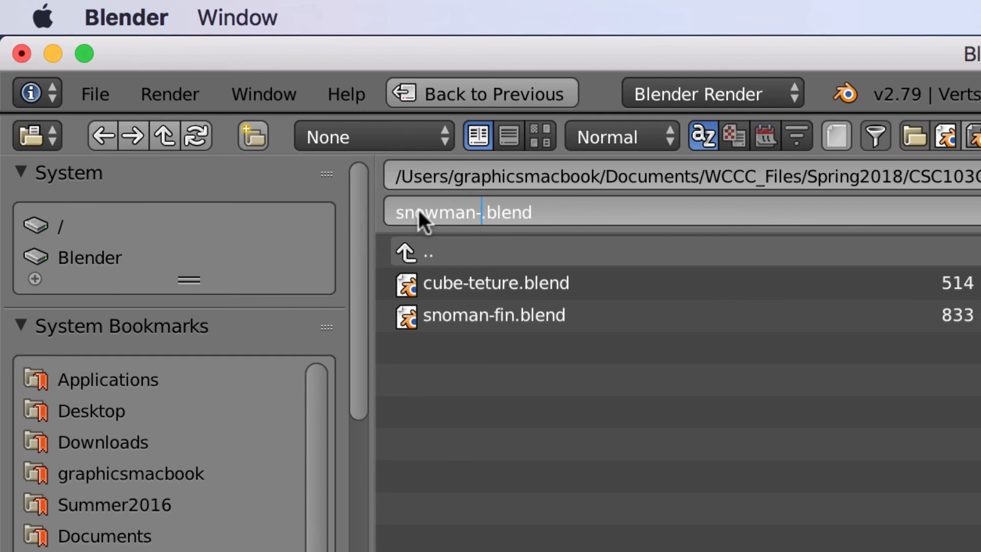